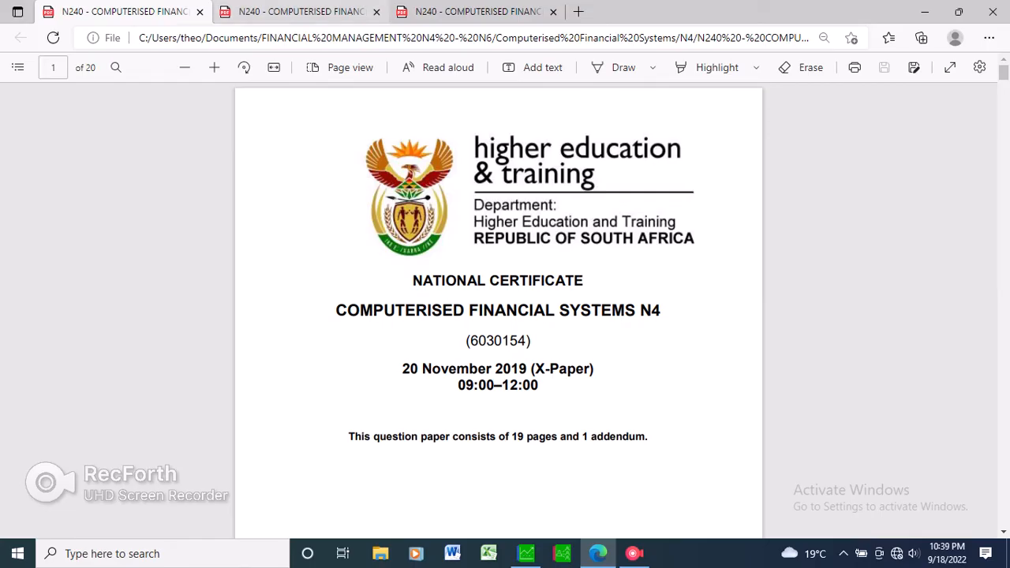
Look up the cash float payments in the second question paper, switch to Sage Pastel and open Process Cash Books without connecting bank feeds.
left_click(302, 12)
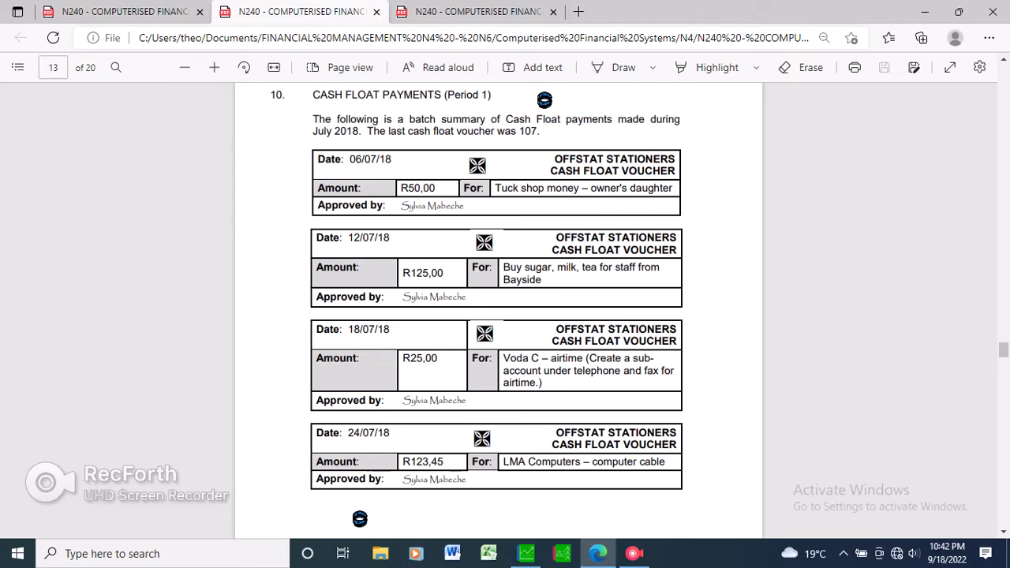
left_click(527, 553)
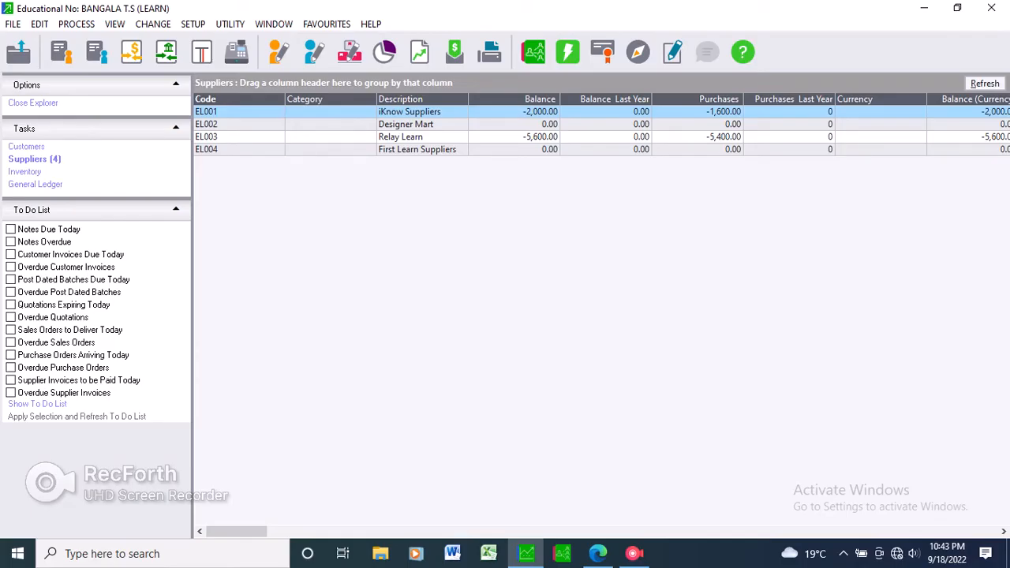
left_click(76, 24)
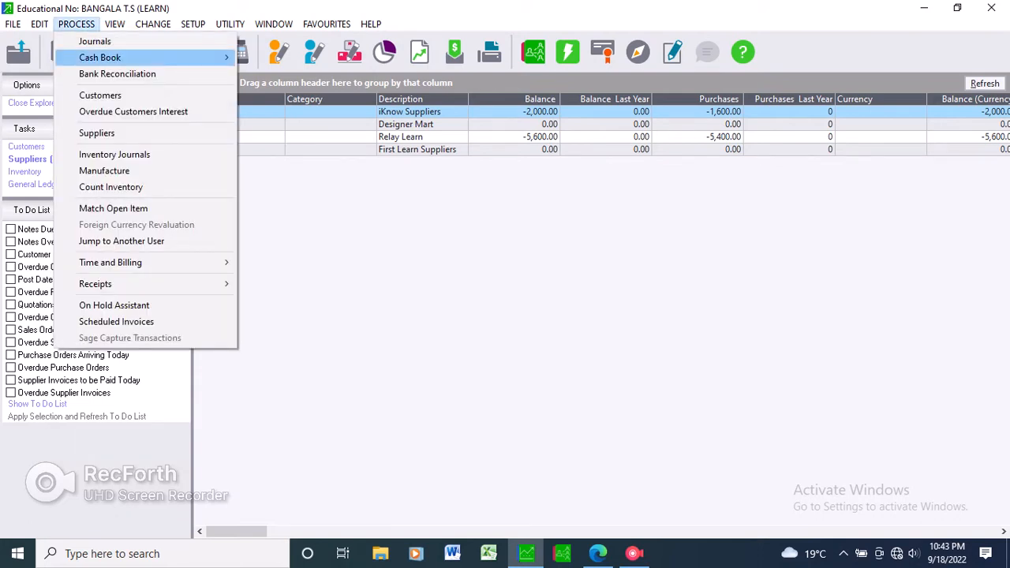
mouse_move(99, 57)
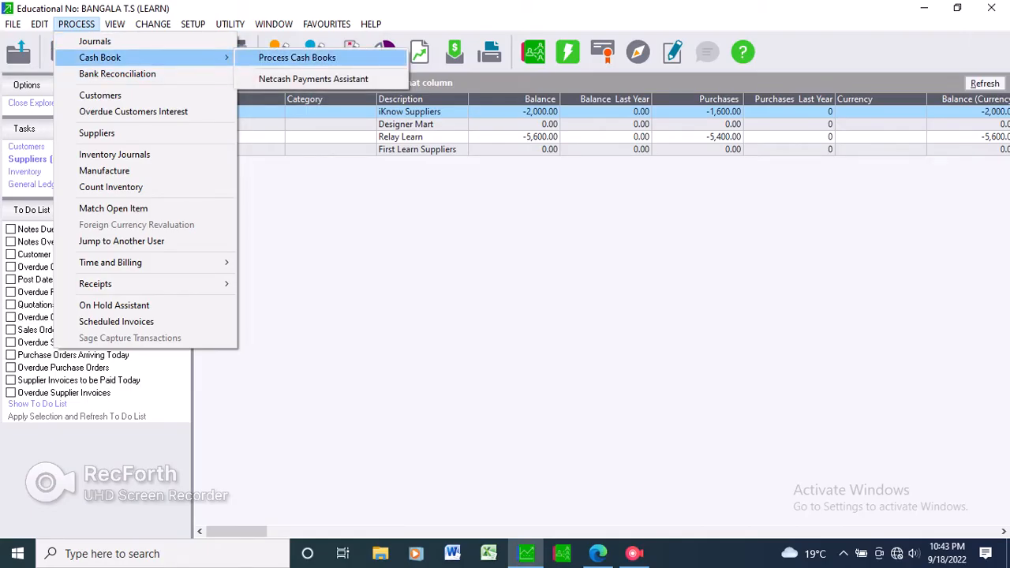
left_click(297, 58)
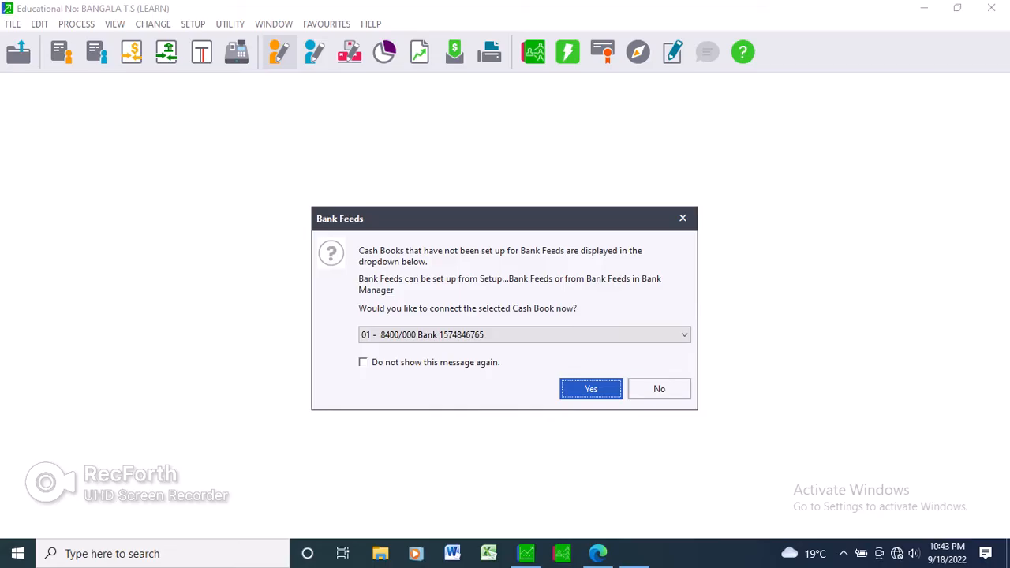
key("Escape")
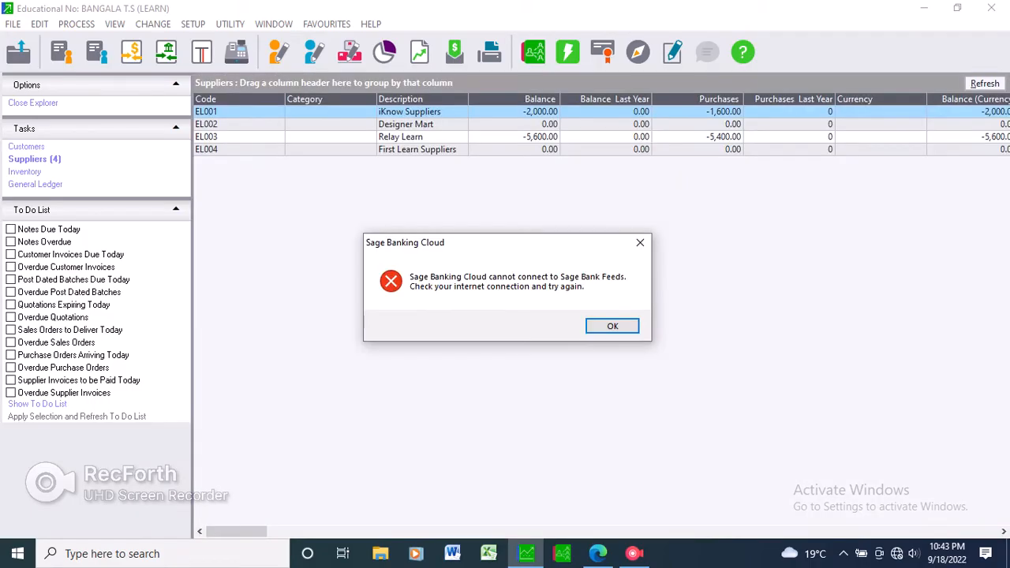
key("Return")
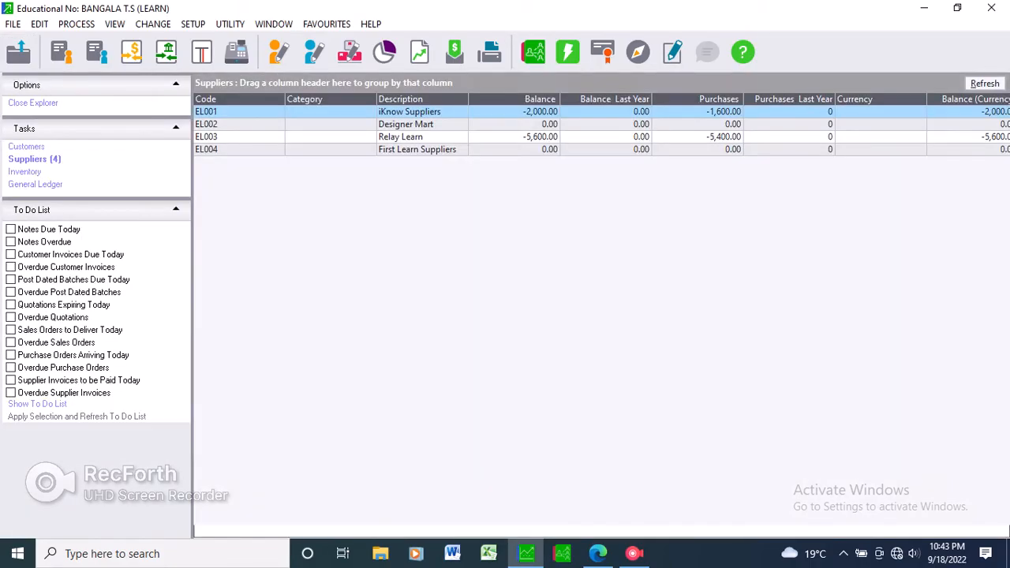
key("Escape")
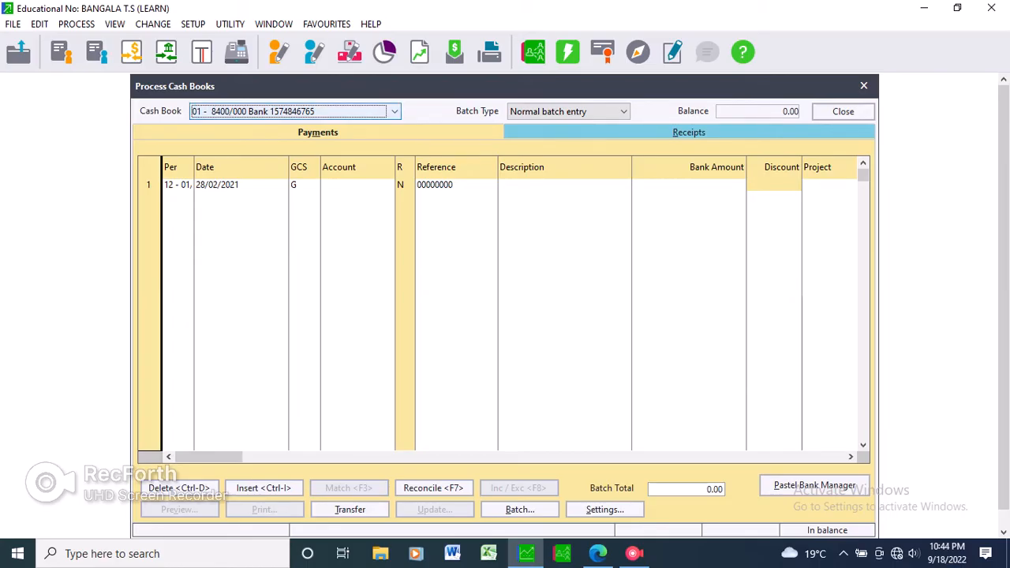
Select the 02 - 8410/000 Petty Cash cash book and activate the period of its first payment line.
left_click(394, 111)
key("Down")
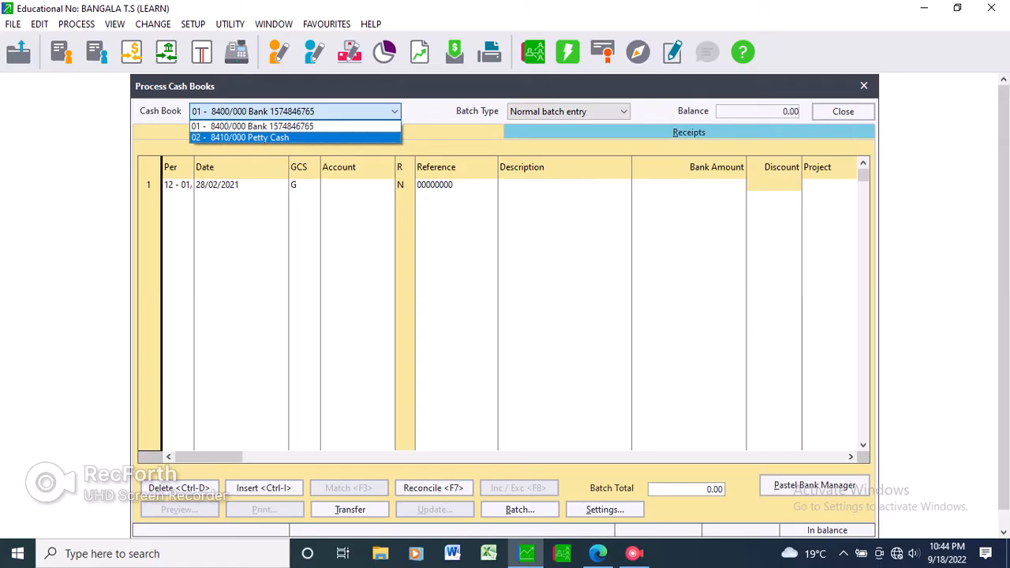
key("Return")
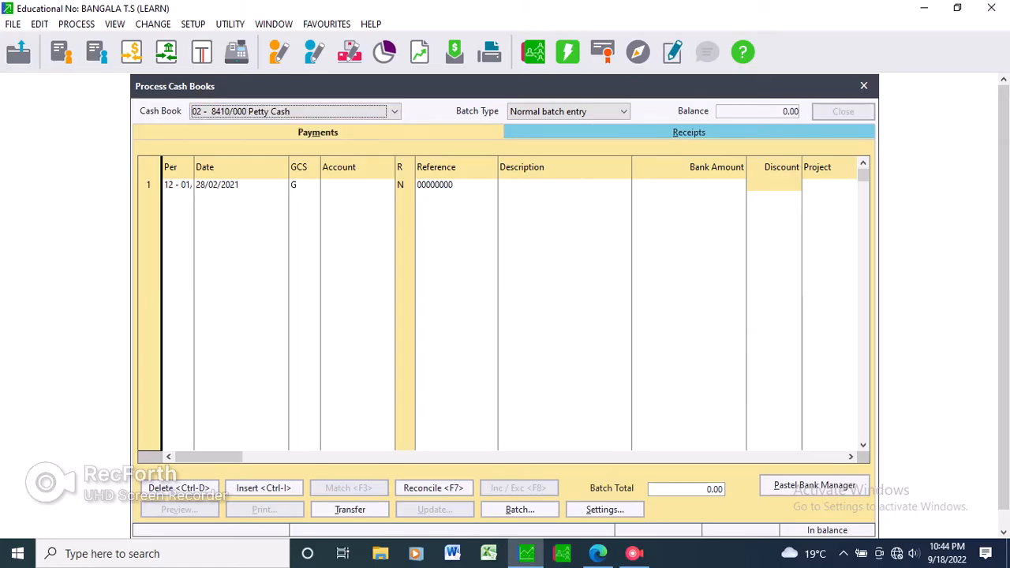
left_click(172, 185)
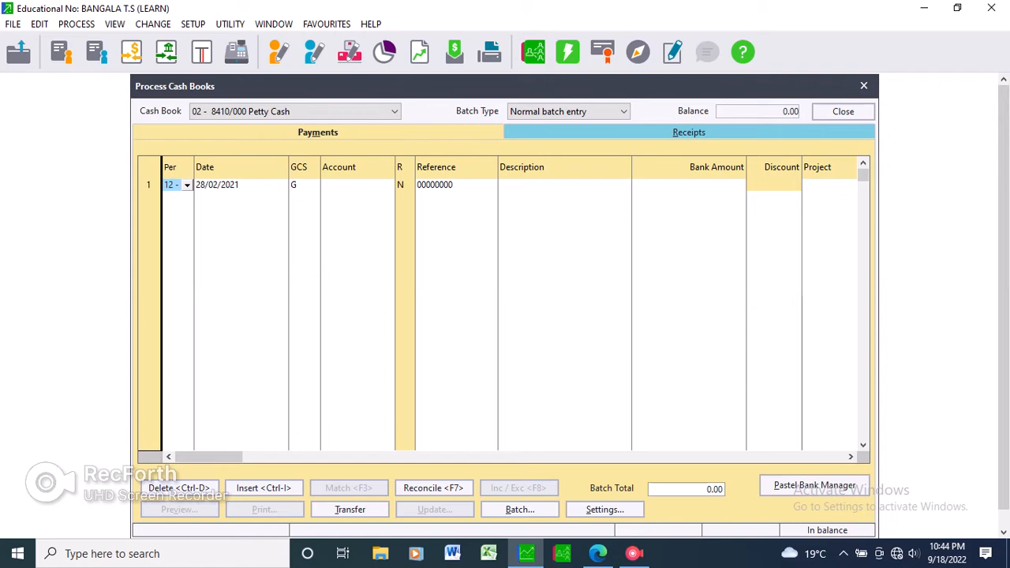
Enable tax processing for the petty cash book with exclusive entry and default tax type 01 - Vat - Standard rated (14.00%).
left_click(605, 510)
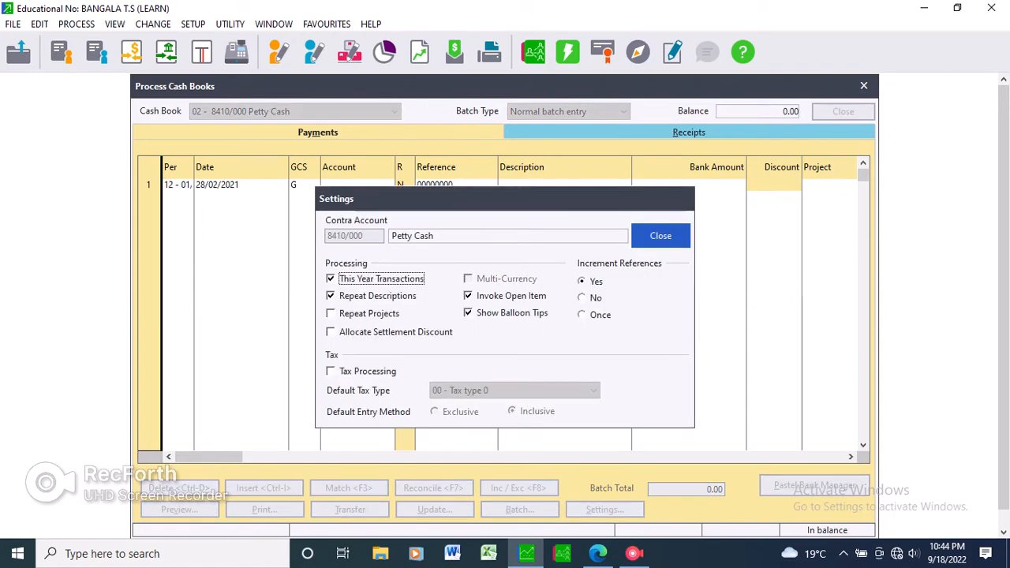
left_click(330, 371)
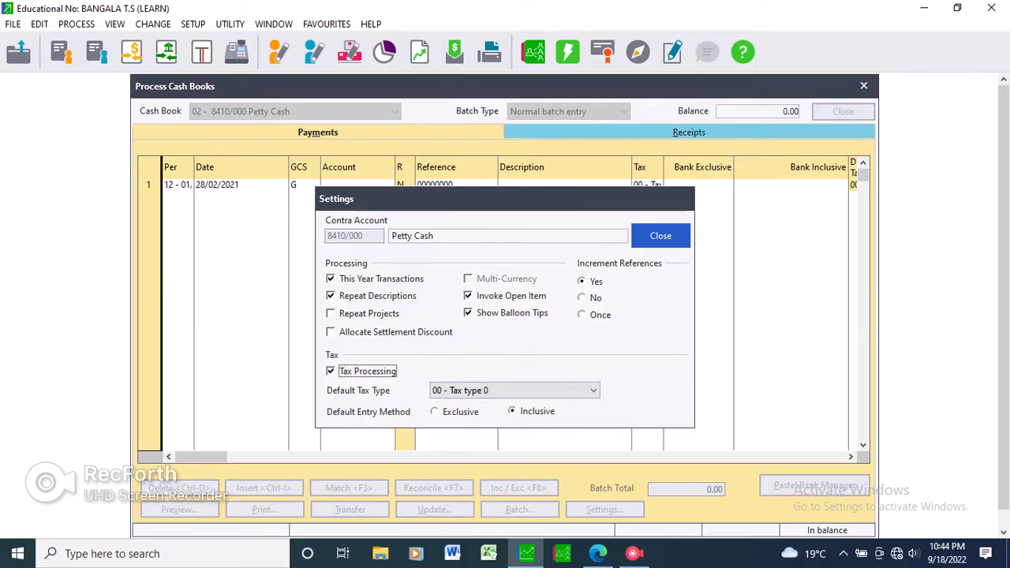
key("alt+Tab")
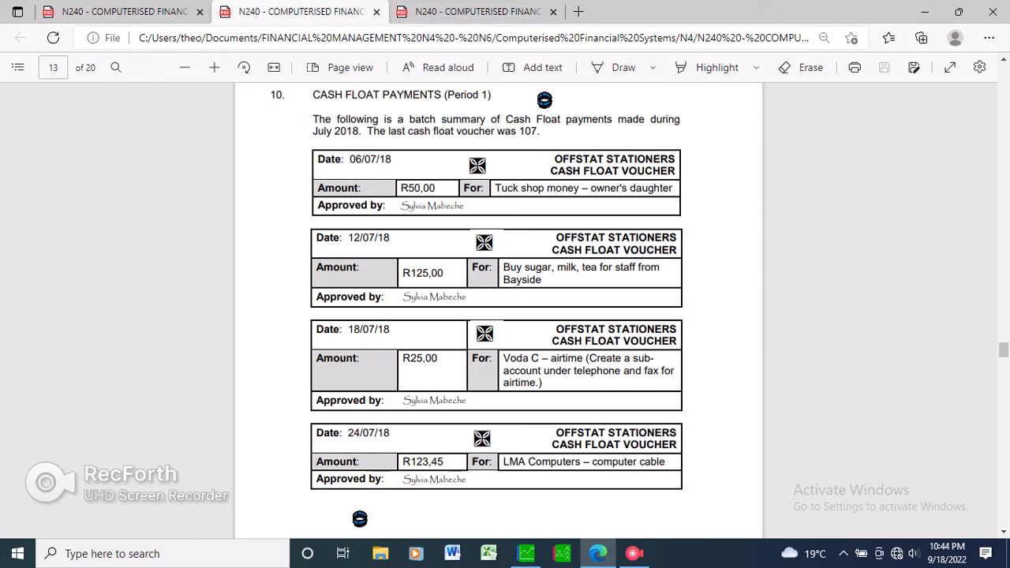
left_click(527, 554)
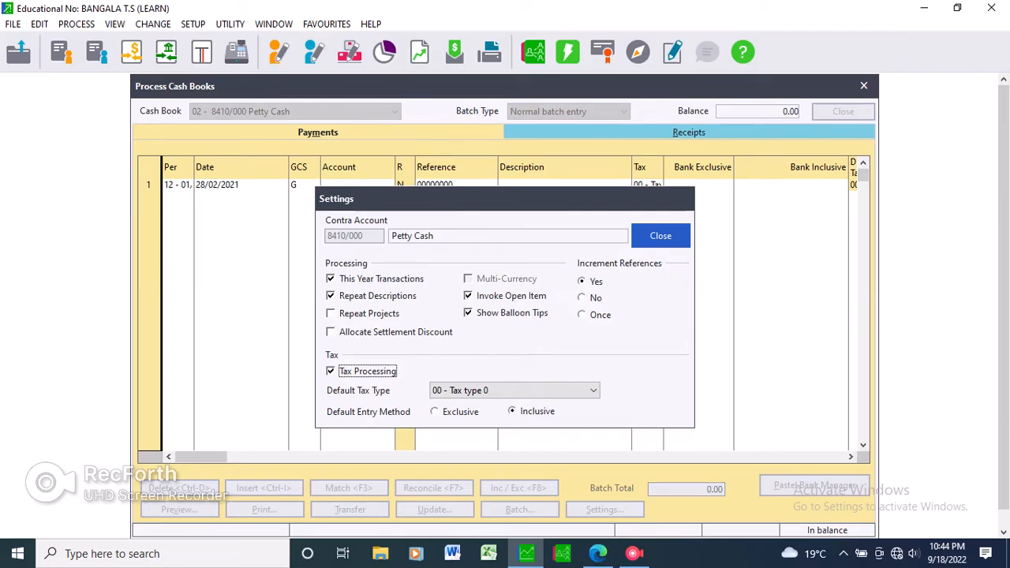
left_click(435, 411)
left_click(594, 391)
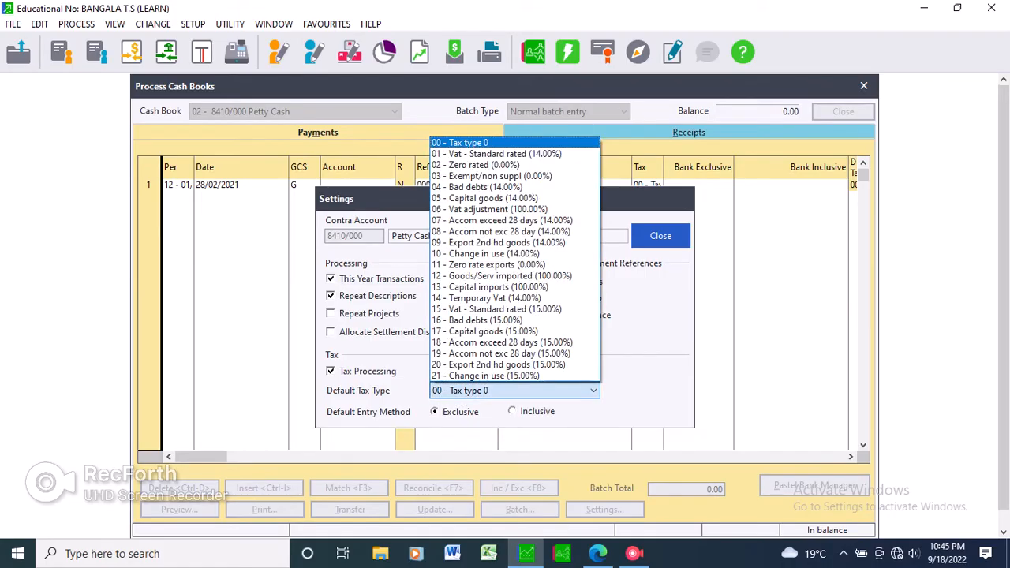
key("Down")
key("Return")
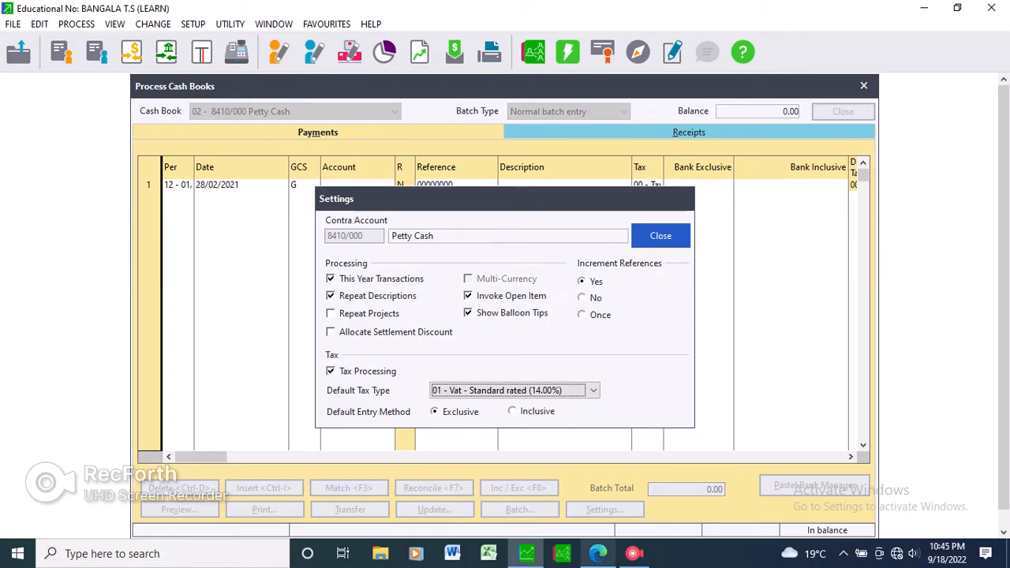
Recheck the cash float vouchers in the question paper, set Increment References to Yes and close the cash book settings.
left_click(598, 553)
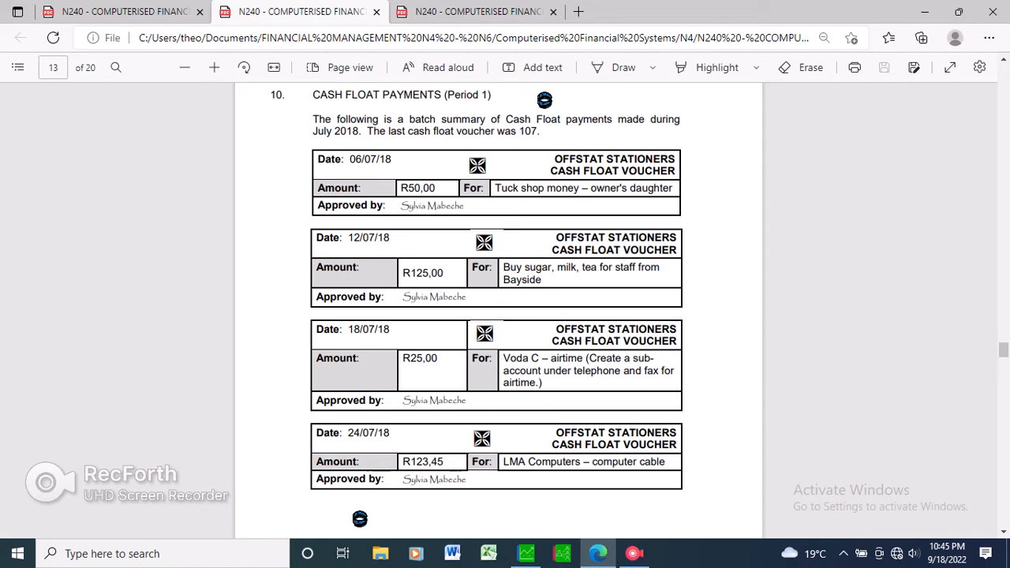
left_click(527, 553)
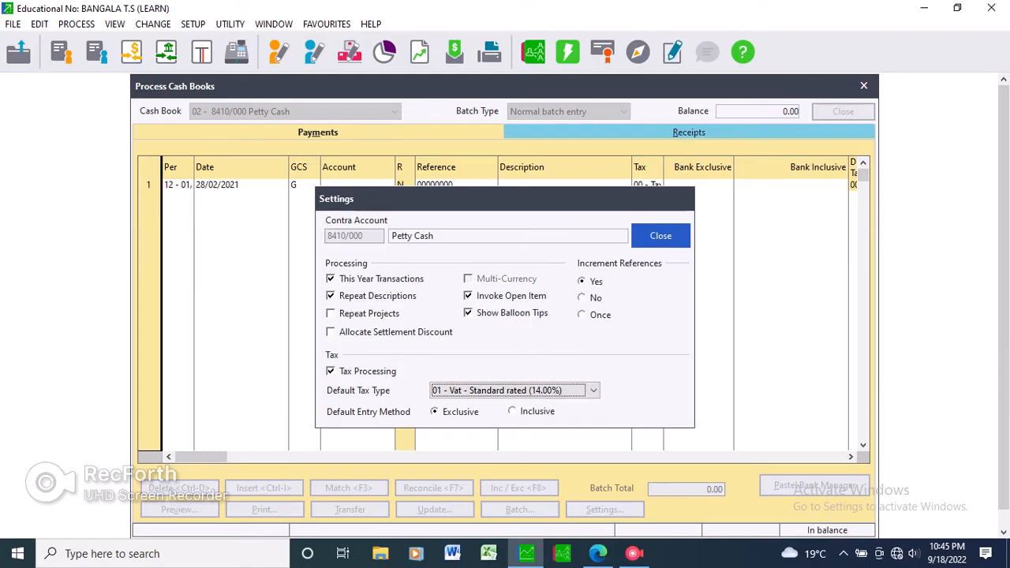
left_click(583, 297)
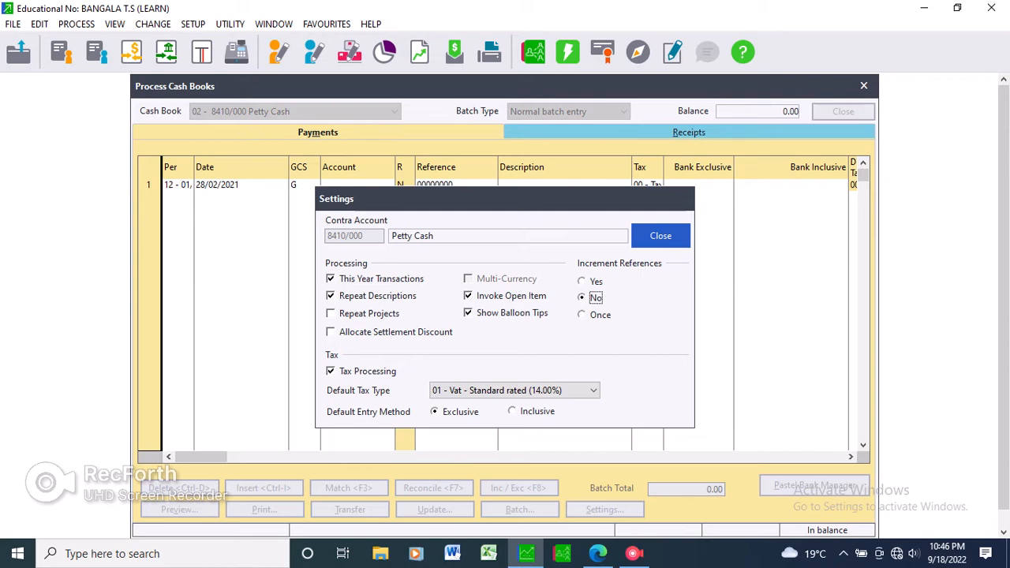
left_click(583, 282)
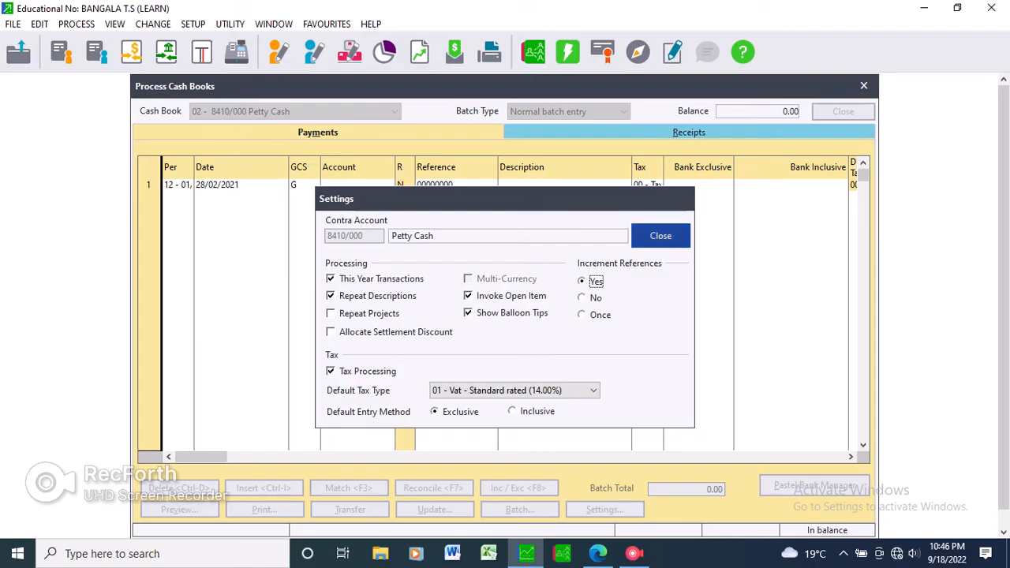
left_click(661, 236)
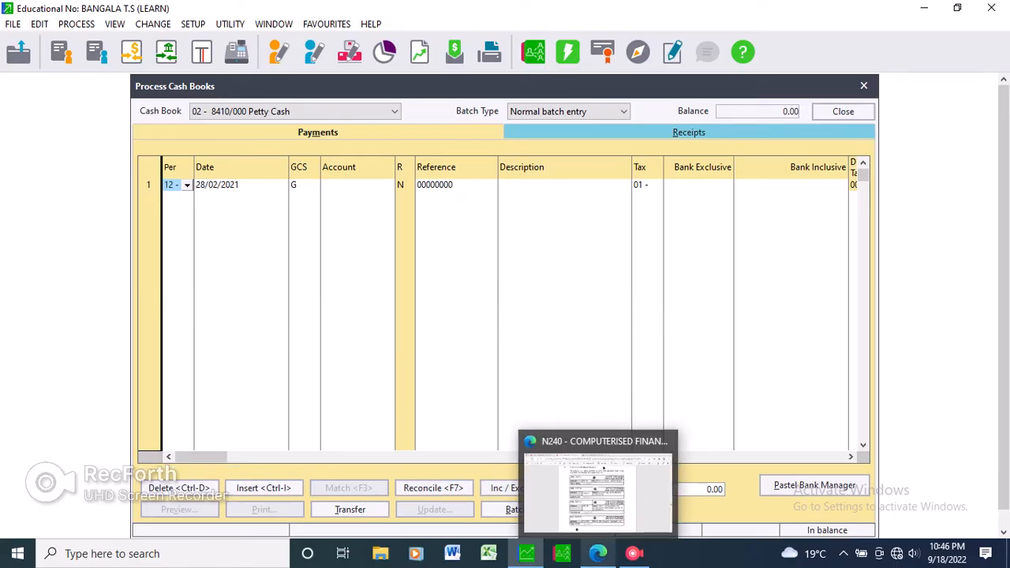
Check the period in the question paper and set the first payment line to period 01, 01/03/2020 - 31/03/2020 March.
left_click(597, 553)
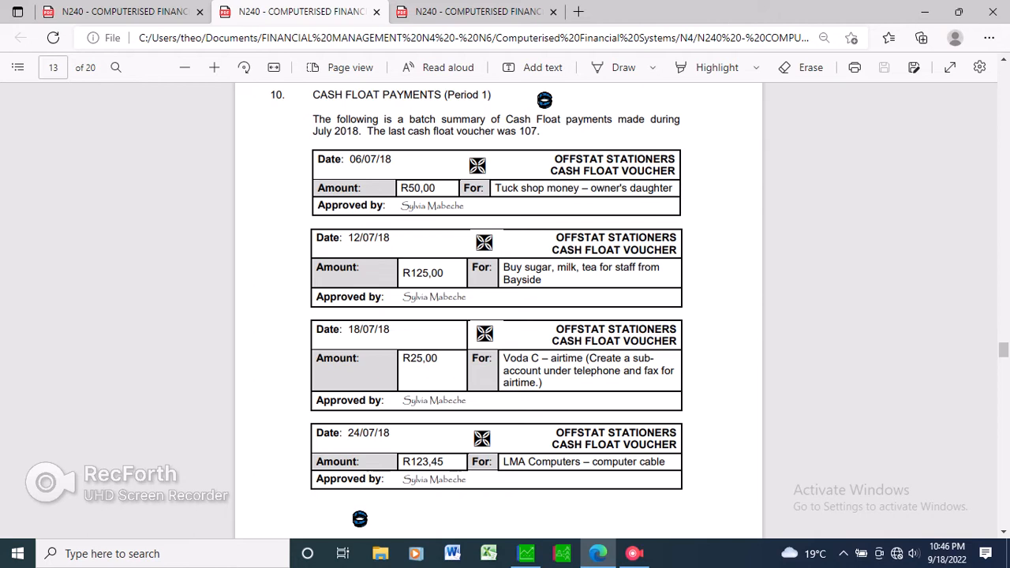
left_click(598, 553)
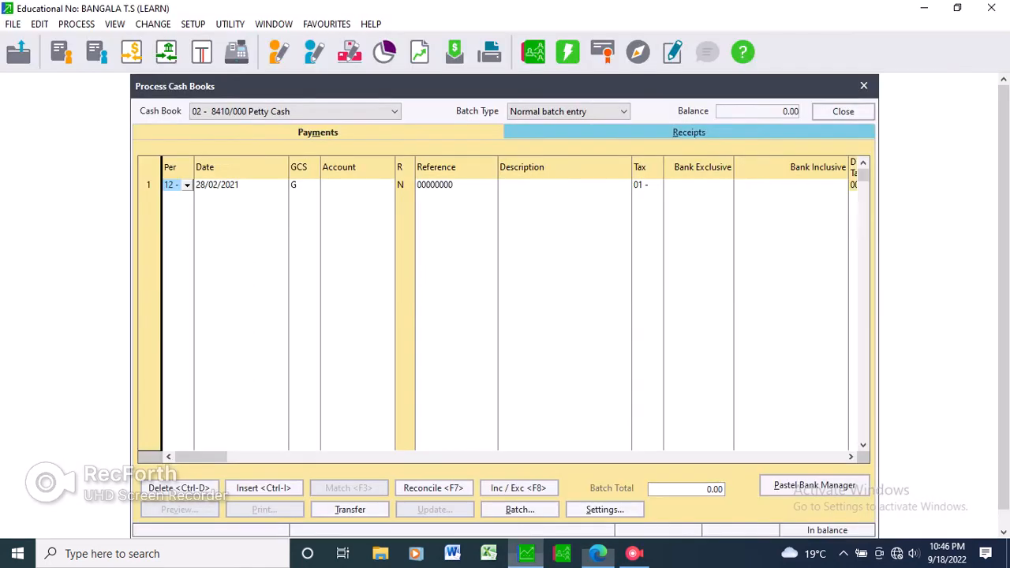
left_click(187, 186)
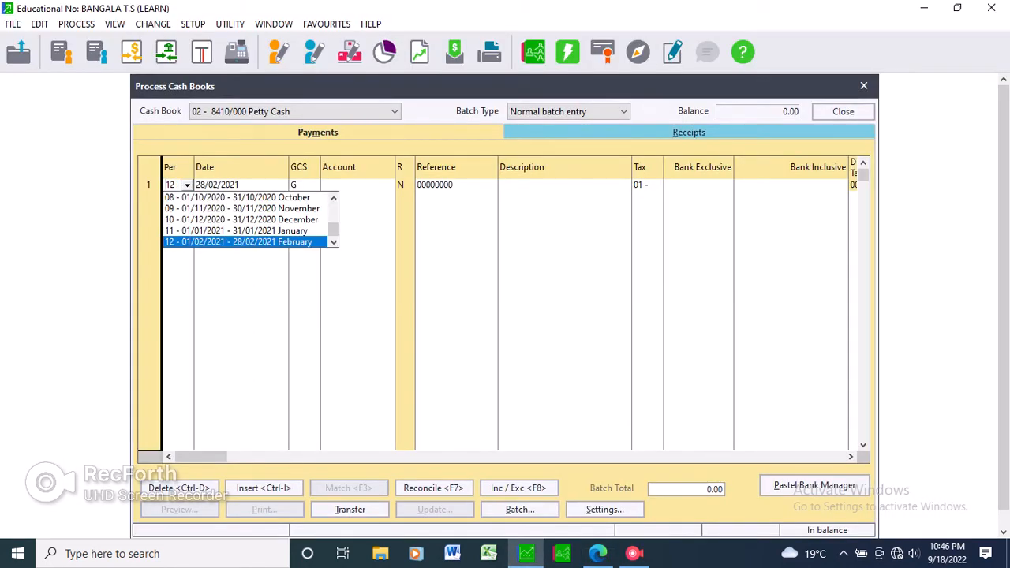
scroll(249, 220, "up", 1)
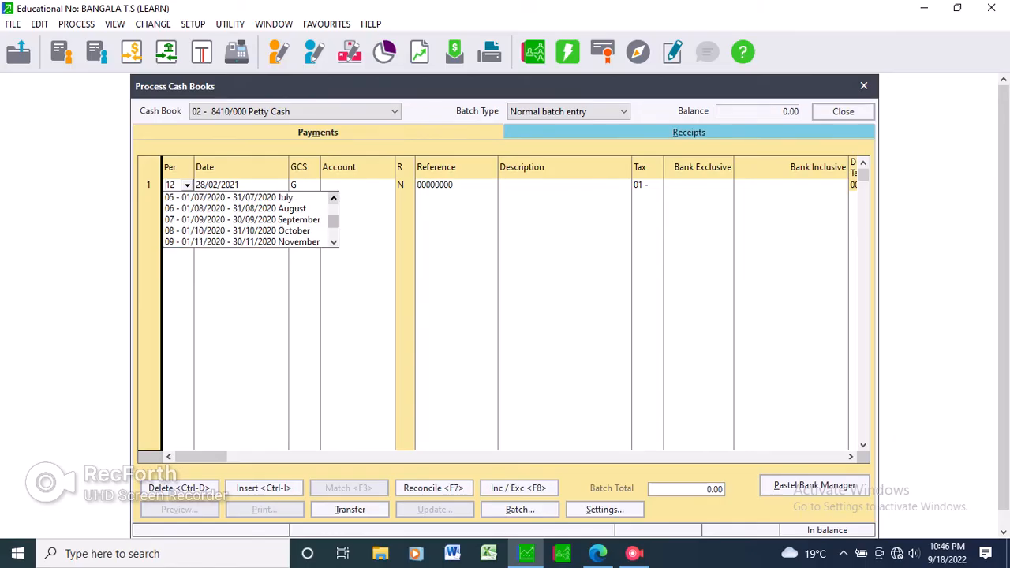
scroll(249, 220, "up", 2)
left_click(234, 198)
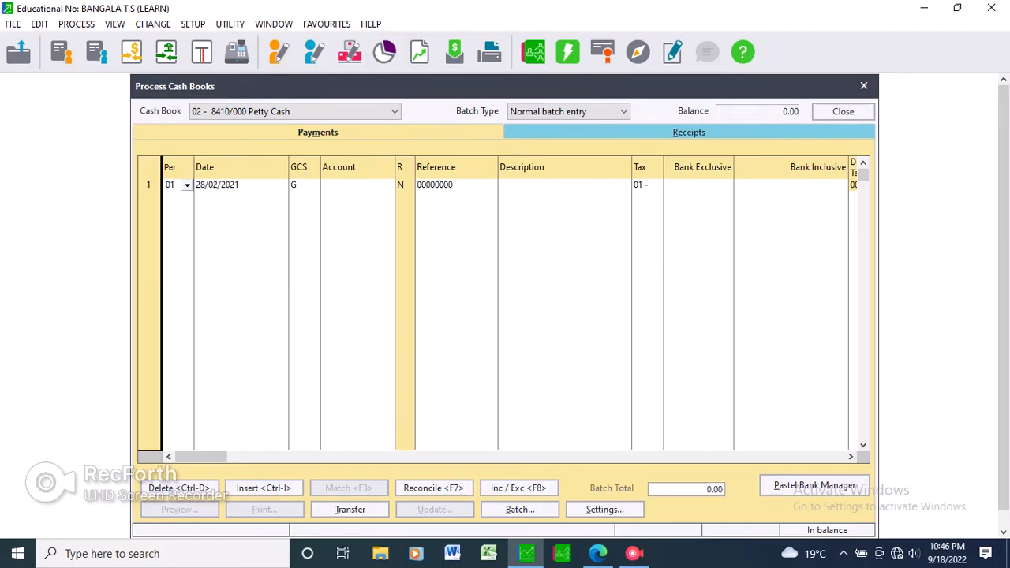
key("Return")
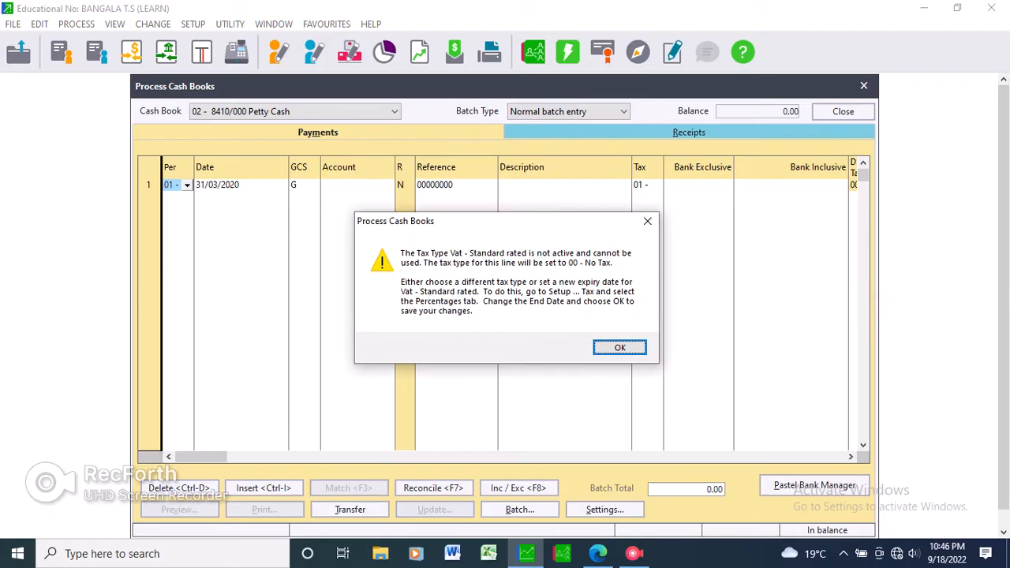
key("Return")
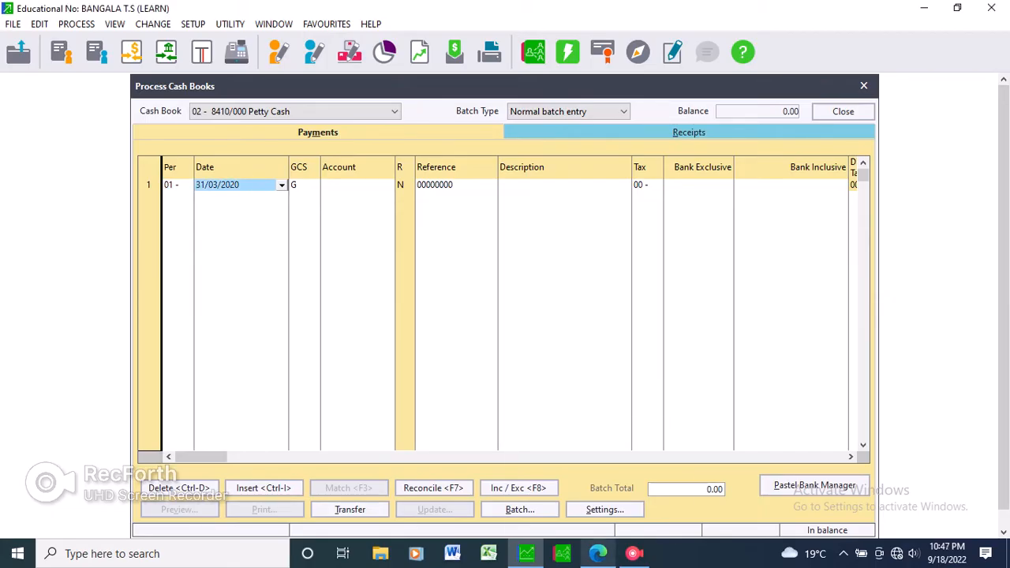
Recheck the cash float section in the question paper and keep period 01 on the first payment line.
mouse_move(598, 553)
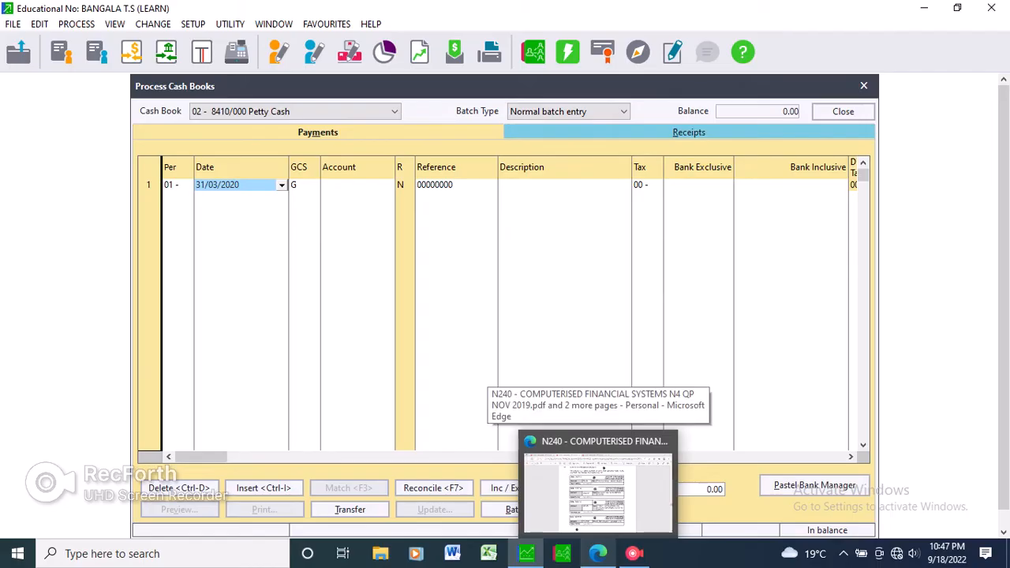
left_click(598, 491)
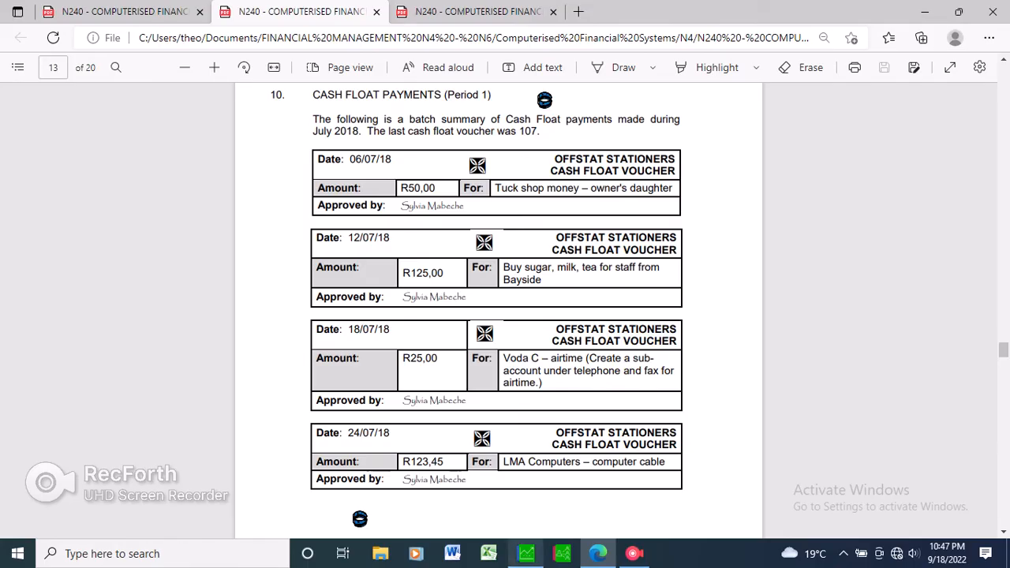
left_click(526, 554)
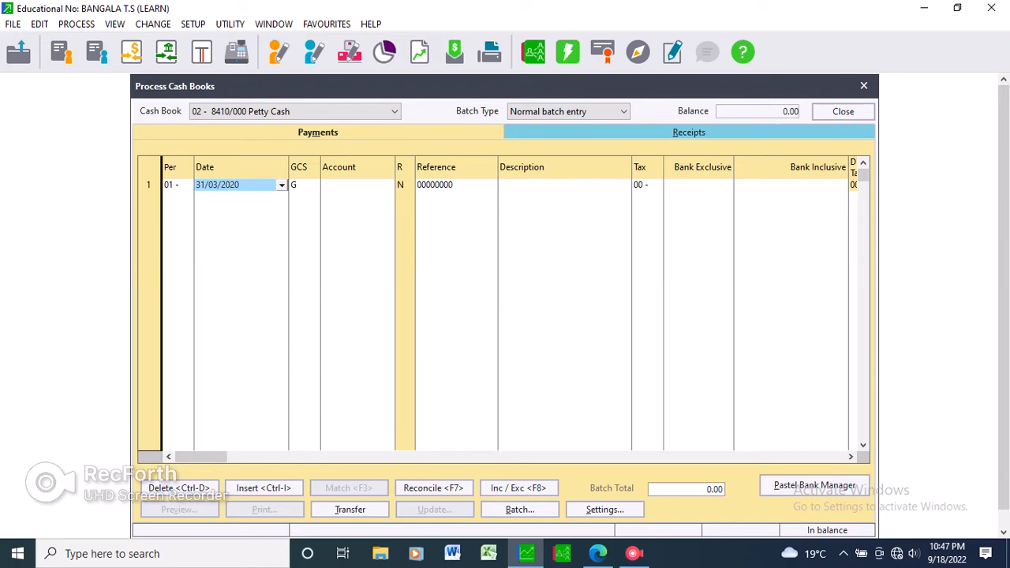
left_click(171, 185)
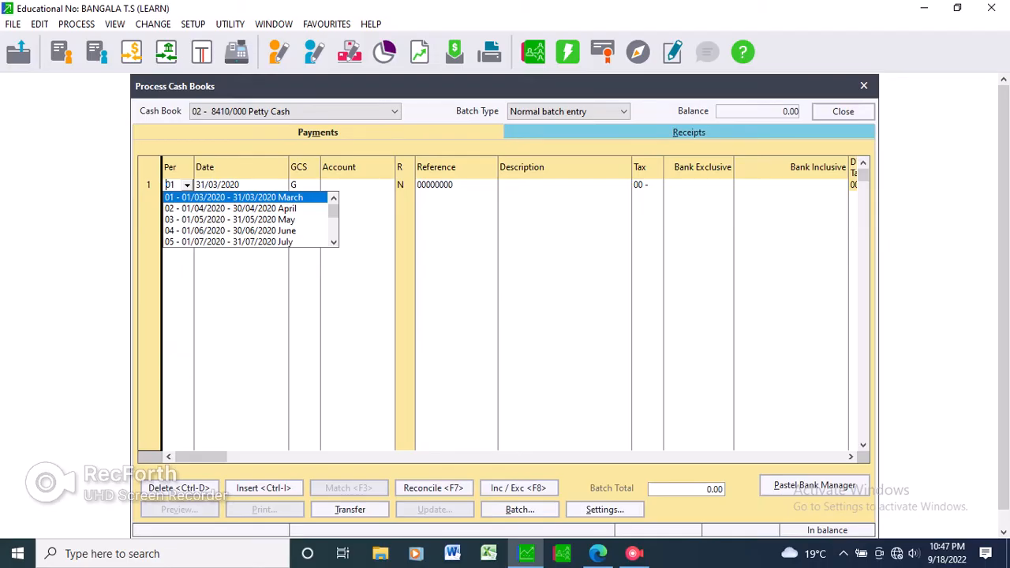
key("Return")
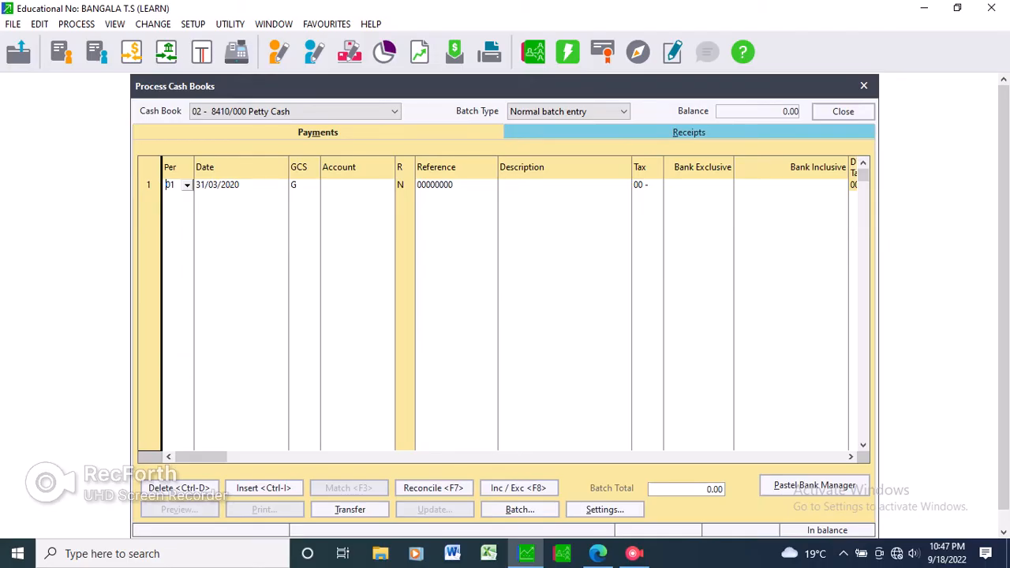
Check the first cash float voucher's date in the question paper and set the payment line's date to 06/07/2018, accepting the out-of-period date.
left_click(236, 184)
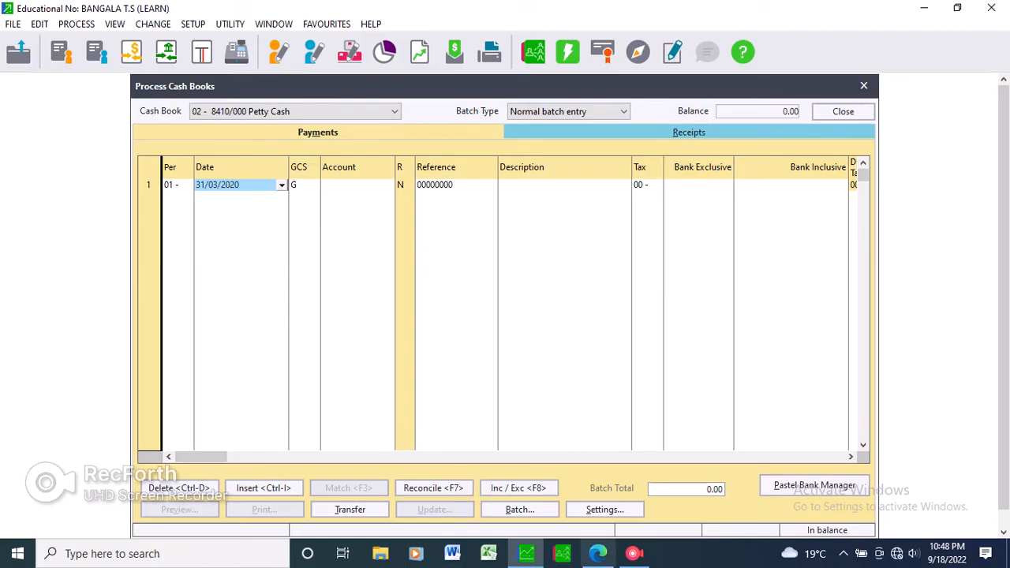
left_click(599, 553)
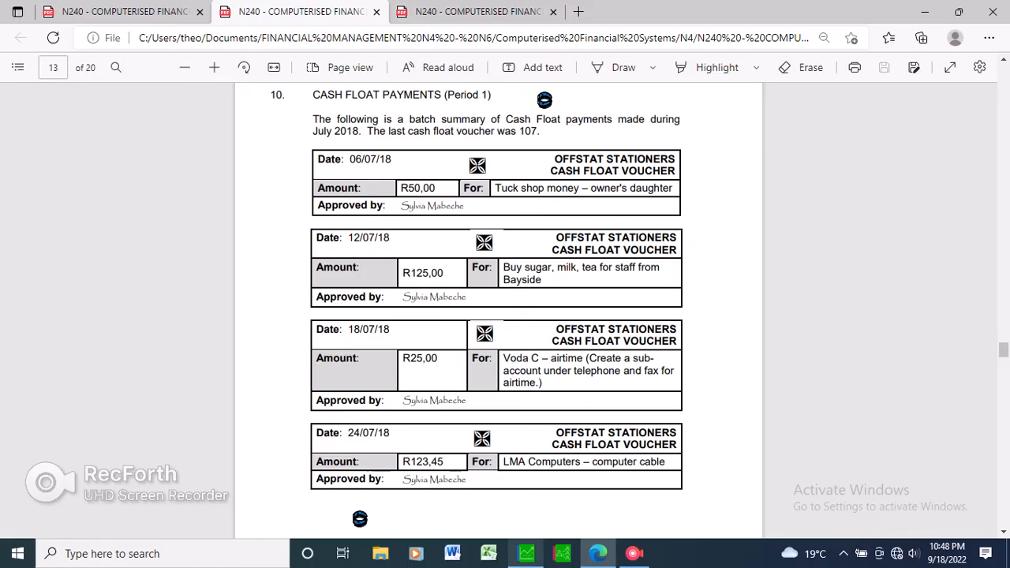
left_click(526, 553)
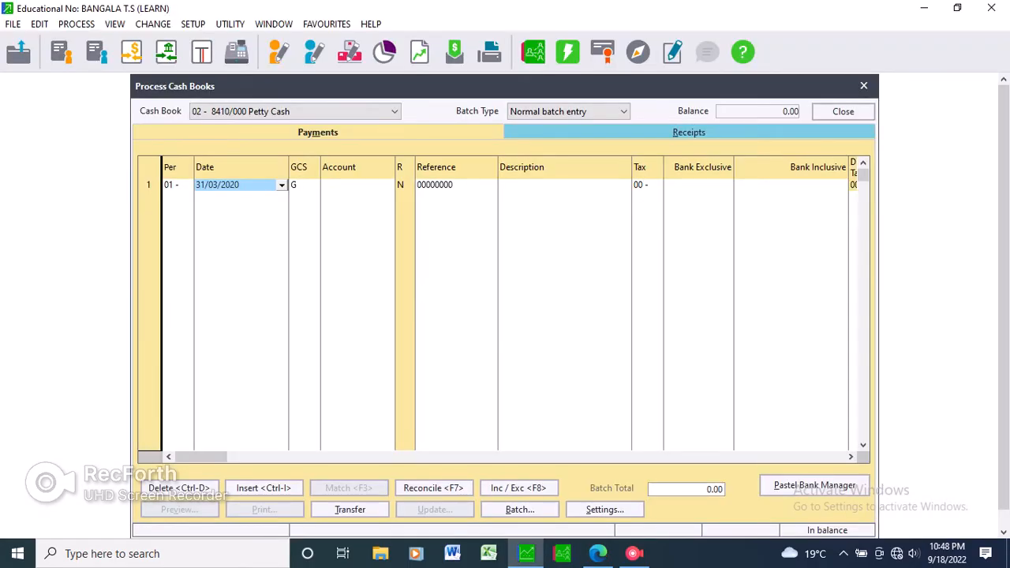
type("06/0")
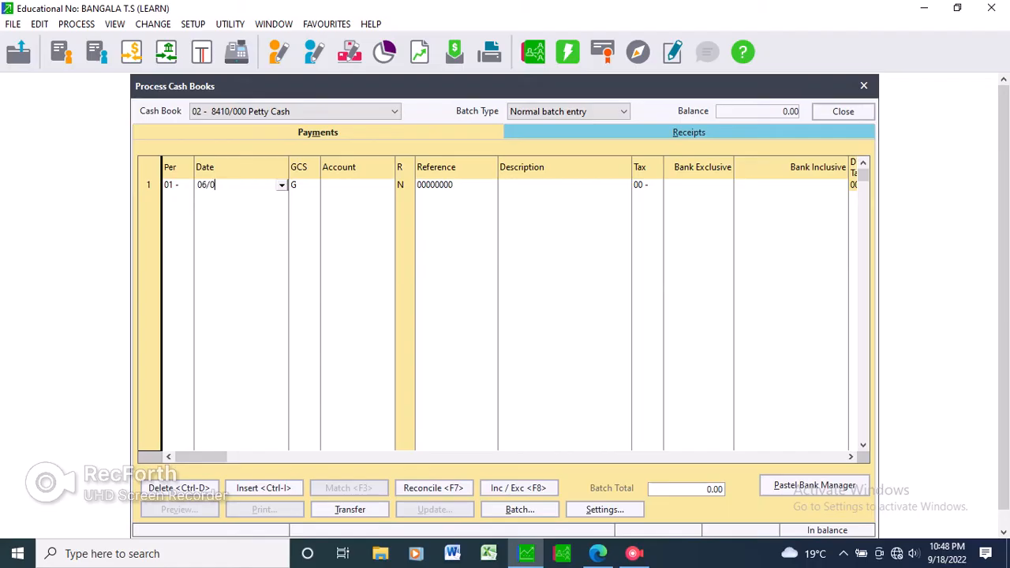
type("7/18")
key("Return")
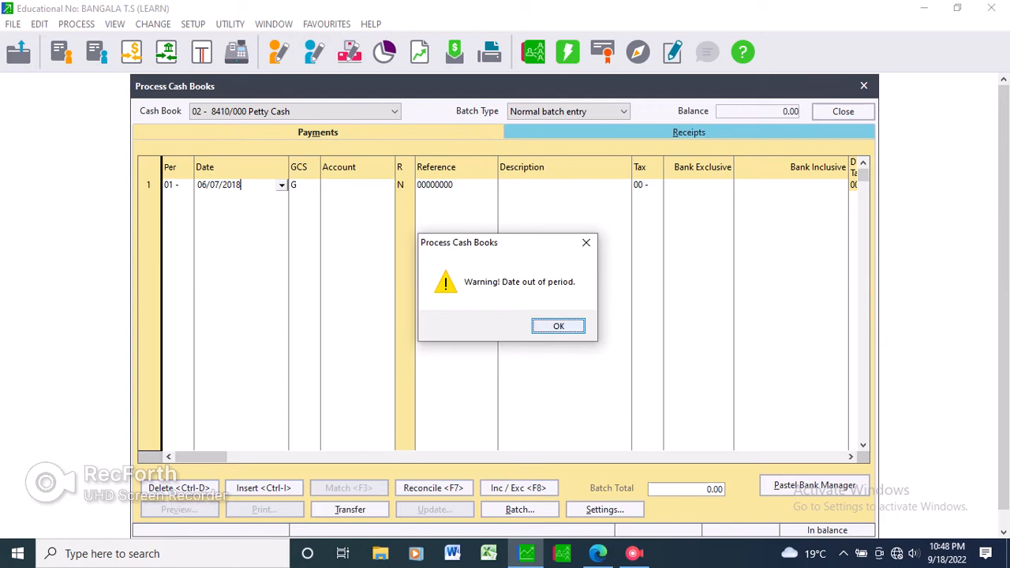
key("Return")
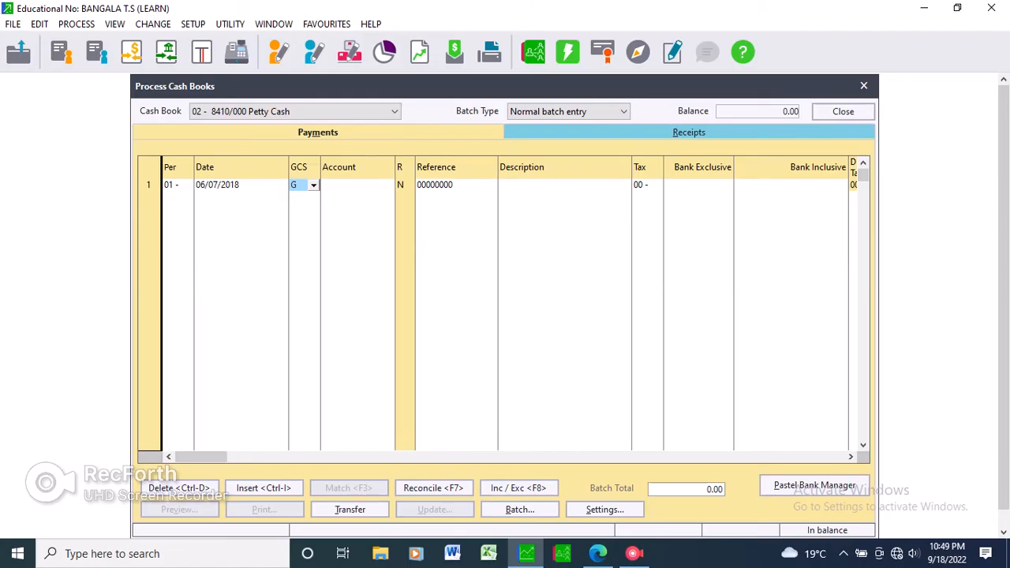
Switch the first payment line's GCS type to S and set it back to G.
key("Return")
type("s")
key("alt+Down")
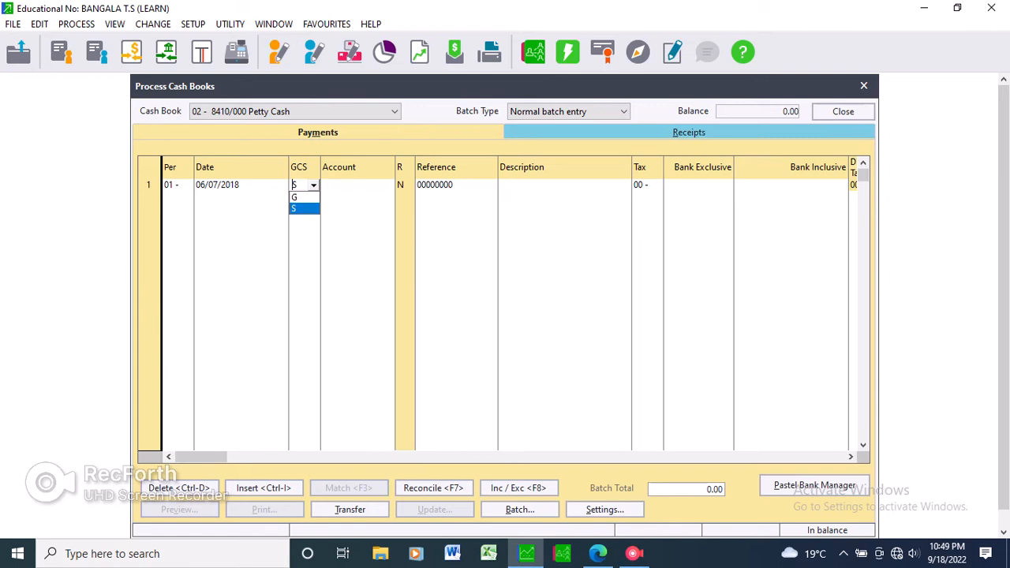
type("g")
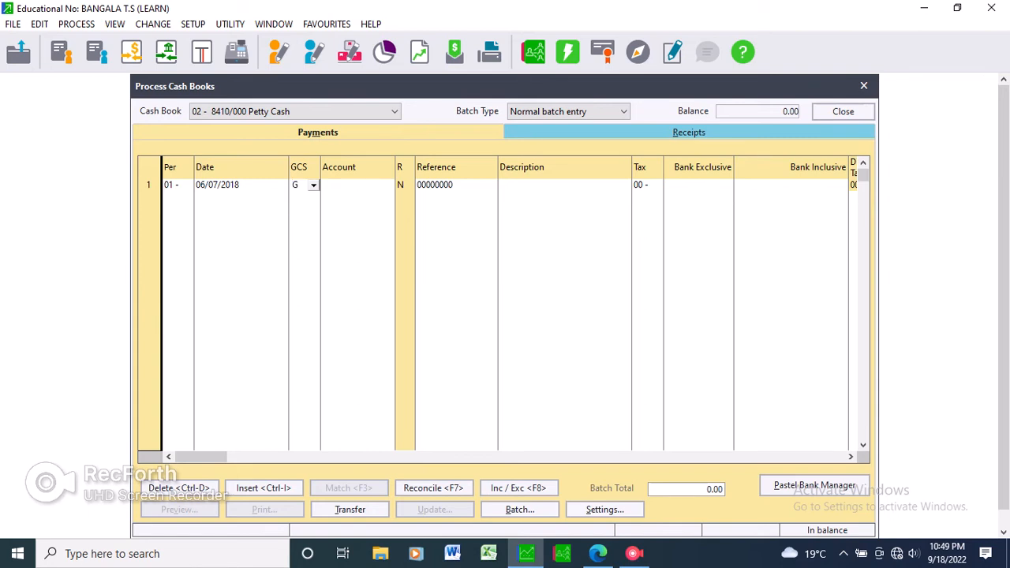
Select general ledger account 5400/000 Shareholders / Directors / Members Loans for the first payment line and accept the No Tax fallback.
left_click(352, 185)
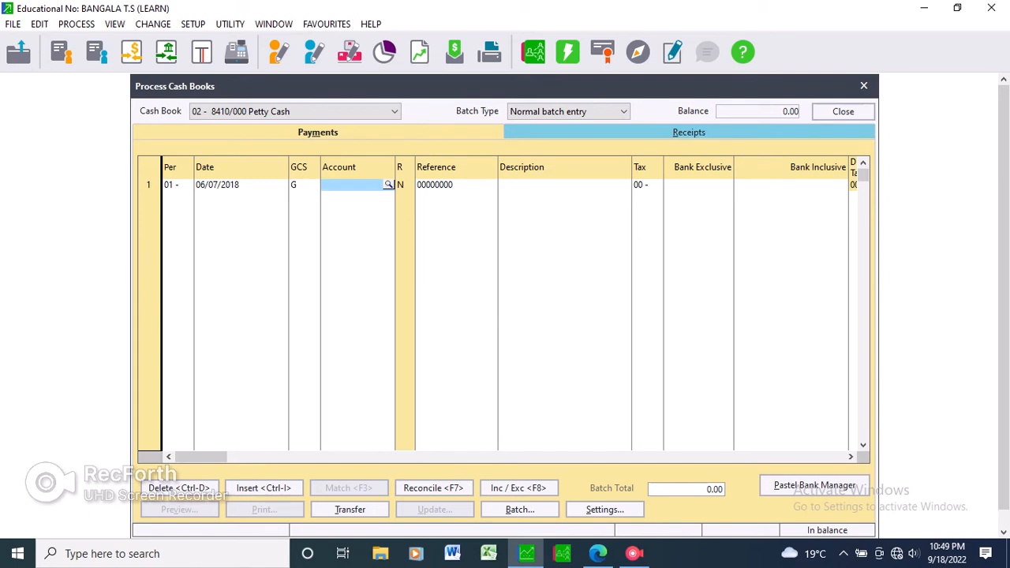
key("Return")
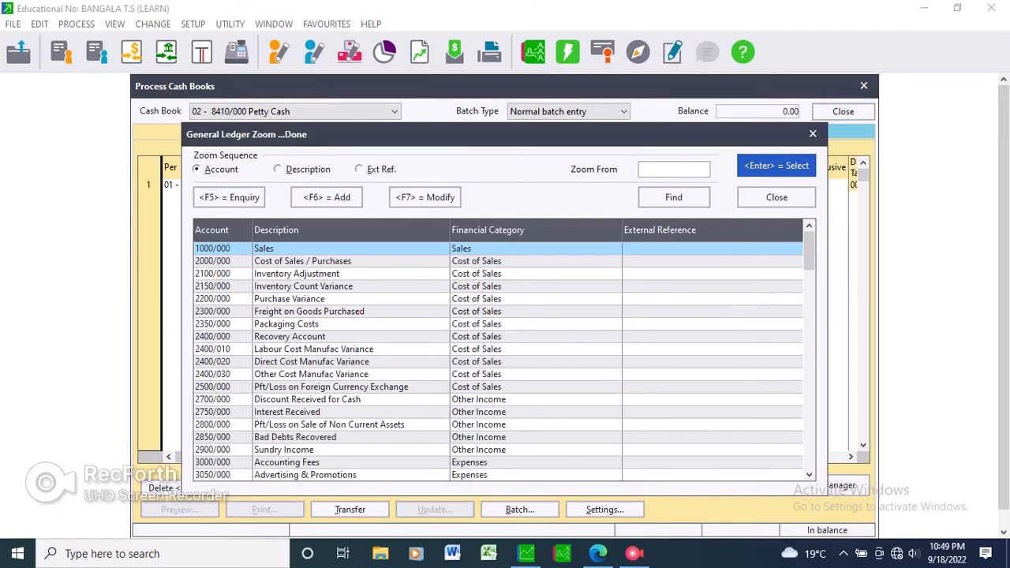
key("Down")
key("Down")
key("Down")
key("Down")
key("Down")
key("Down")
key("Down")
key("Down")
key("Down")
key("Down")
key("Down")
key("Down")
key("Down")
key("Down")
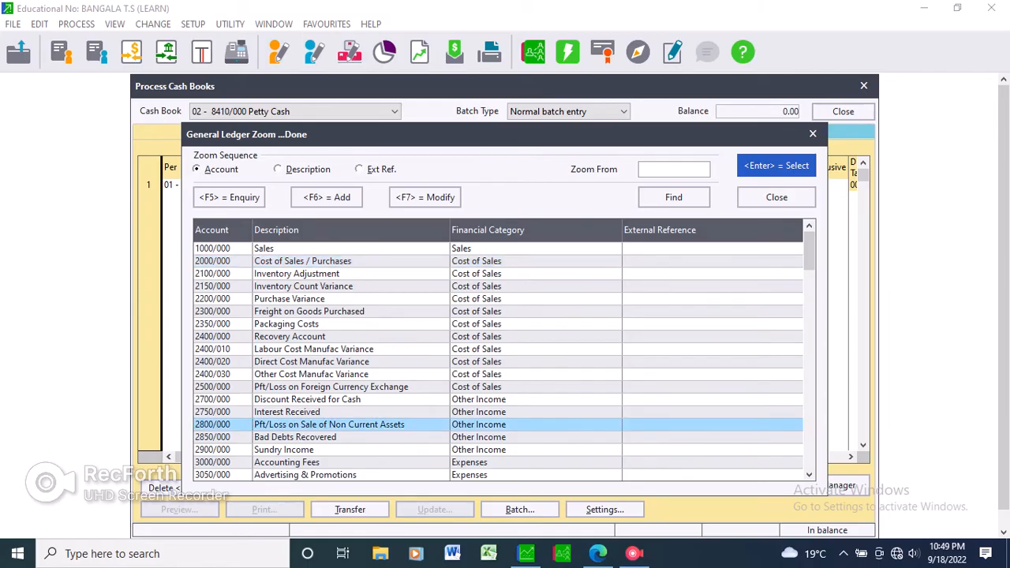
key("Down")
key("Down")
key("Down")
key("Down")
key("Down")
key("Down")
key("Down")
key("Down")
key("Down")
key("Down")
key("Down")
key("Down")
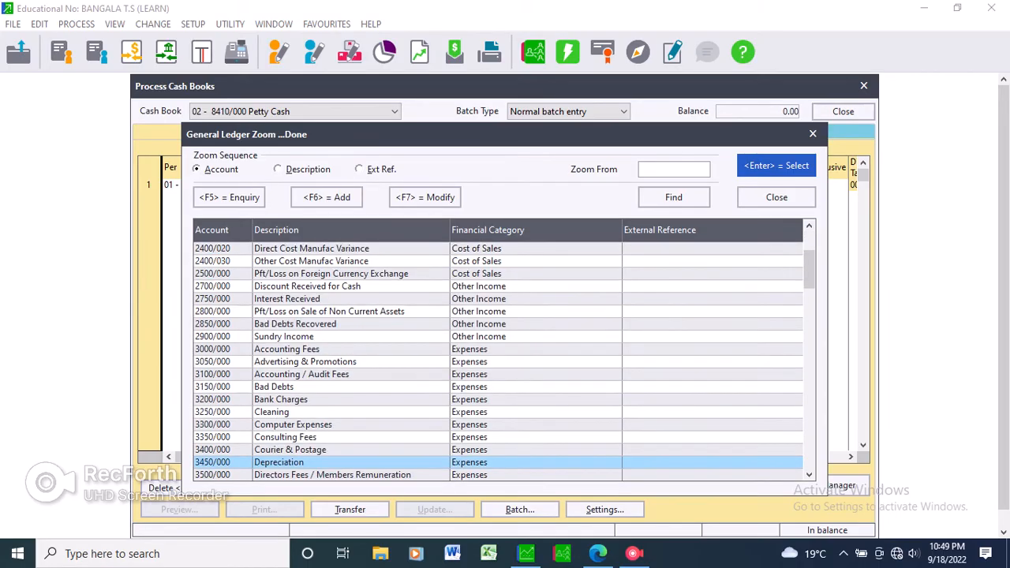
key("Down")
key("Down")
key("Down")
key("Down")
key("Down")
key("Down")
key("Down")
key("Down")
key("Down")
key("Down")
key("Down")
key("Down")
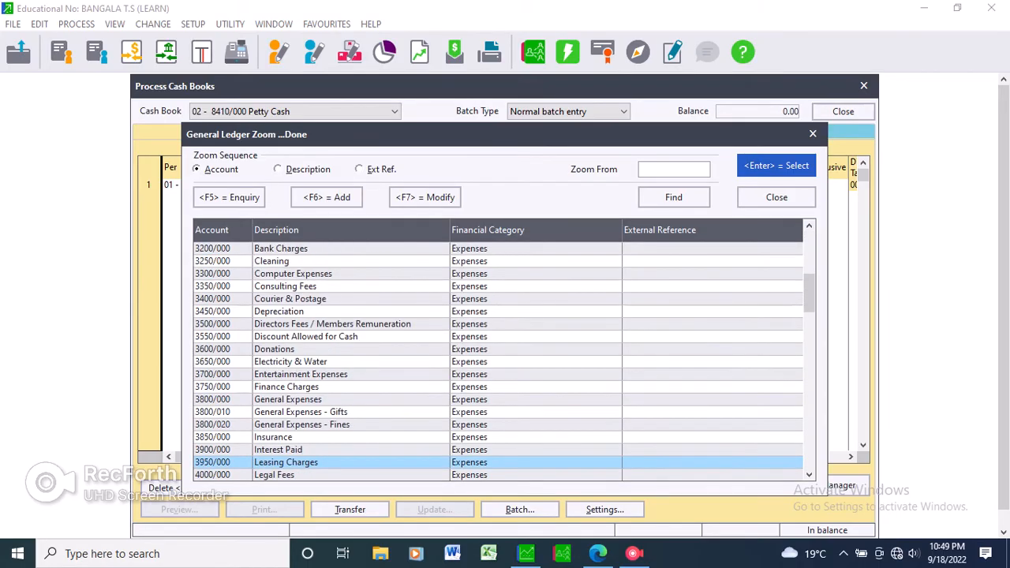
key("Down")
key("Down")
key("Down")
key("Down")
key("Down")
key("Down")
key("Down")
key("Down")
key("Down")
key("Down")
key("Down")
key("Down")
key("Down")
key("Down")
key("Down")
key("Down")
key("Down")
key("Down")
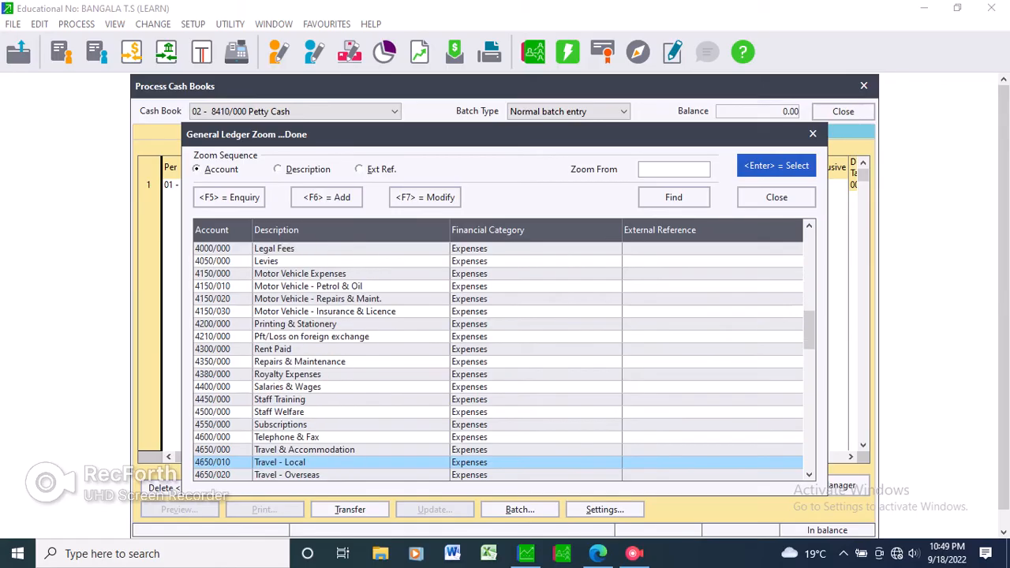
key("Down")
key("Down")
key("Down")
key("Down")
key("Down")
key("Down")
key("Down")
key("Down")
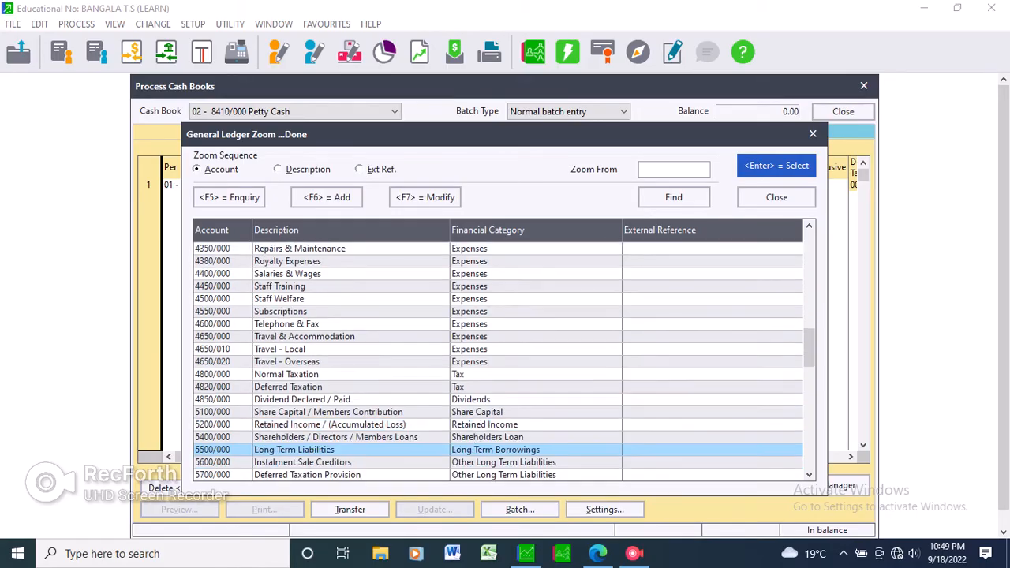
key("Down")
key("Down")
key("Down")
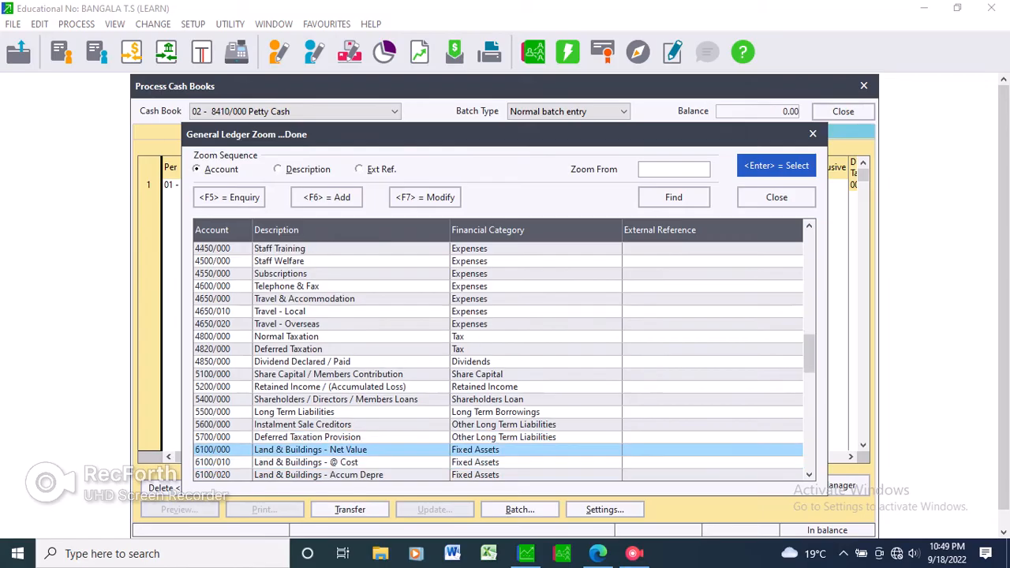
key("Up")
key("Up")
key("Up")
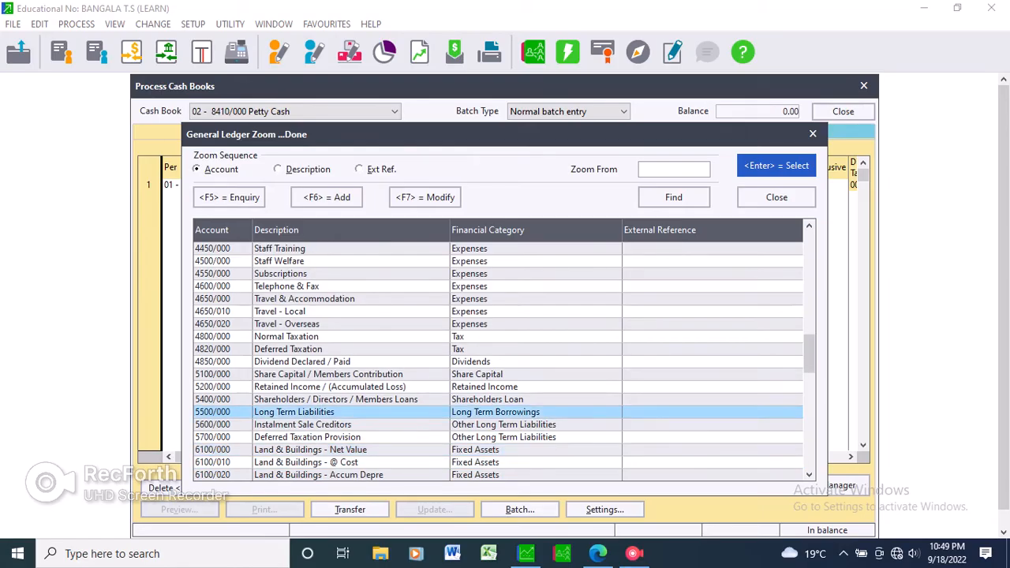
key("Up")
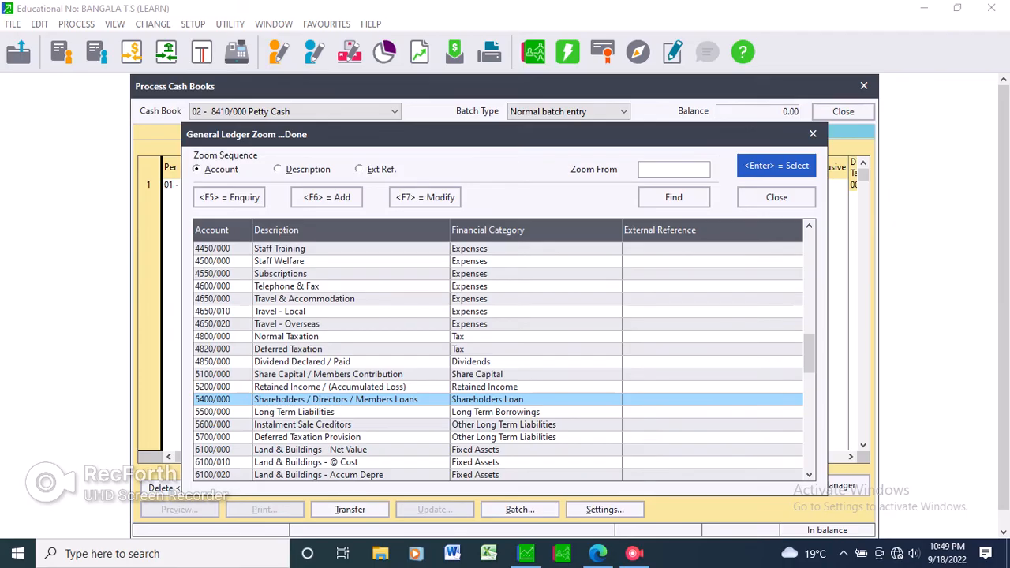
key("Return")
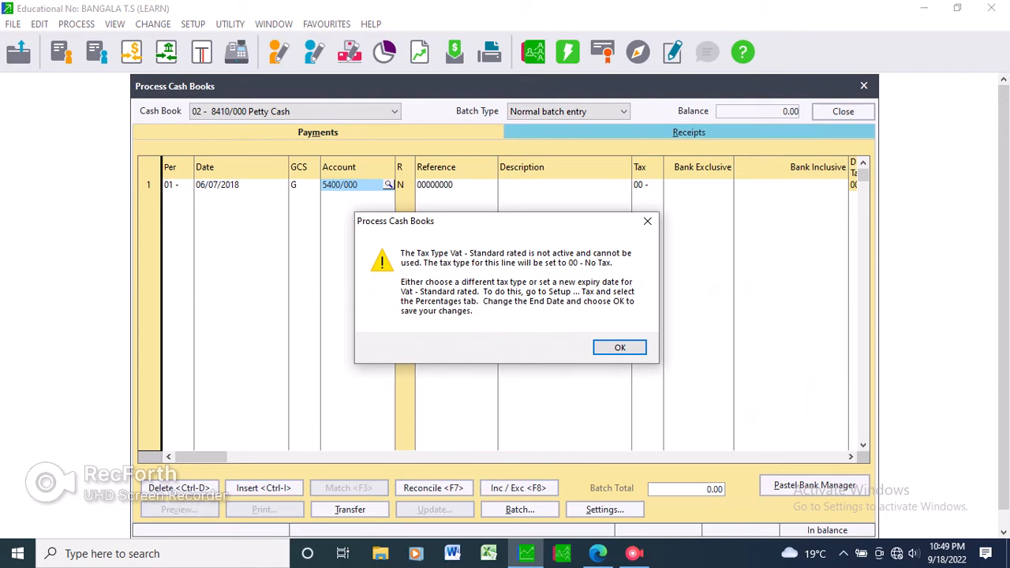
key("Return")
Set the first payment line's reference to voucher number 108.
left_click(559, 185)
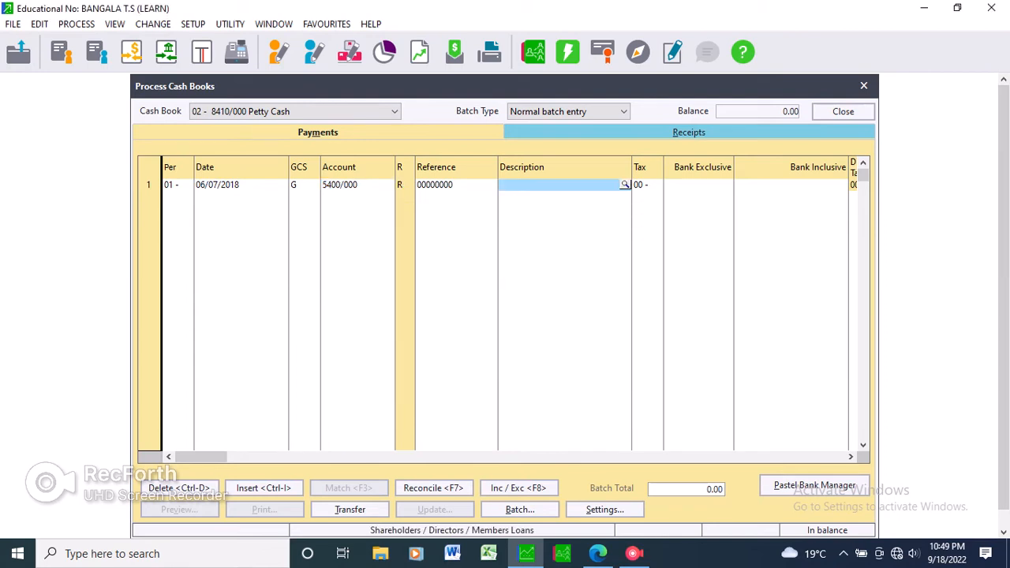
left_click(457, 185)
type("10")
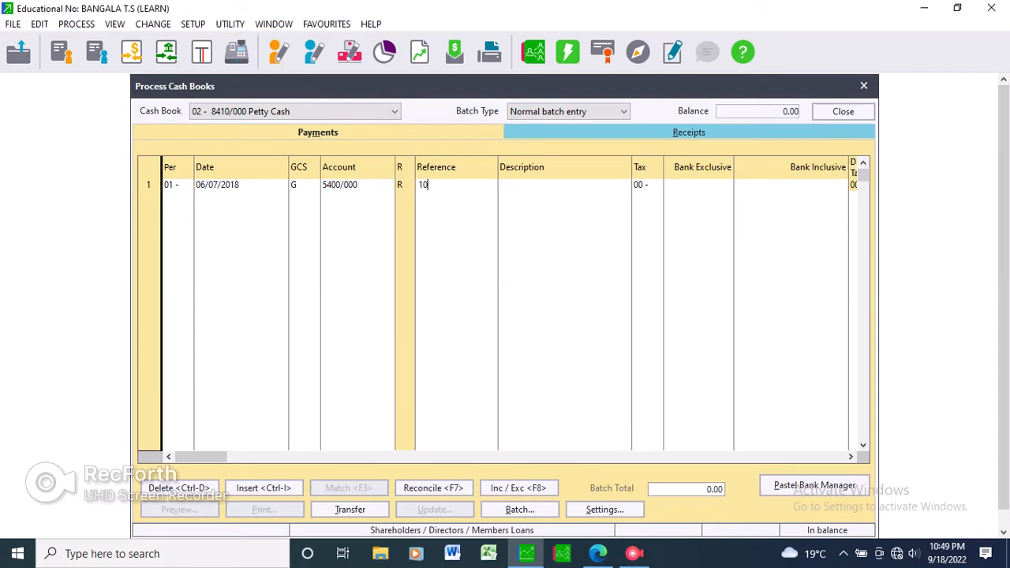
type("8")
key("Tab")
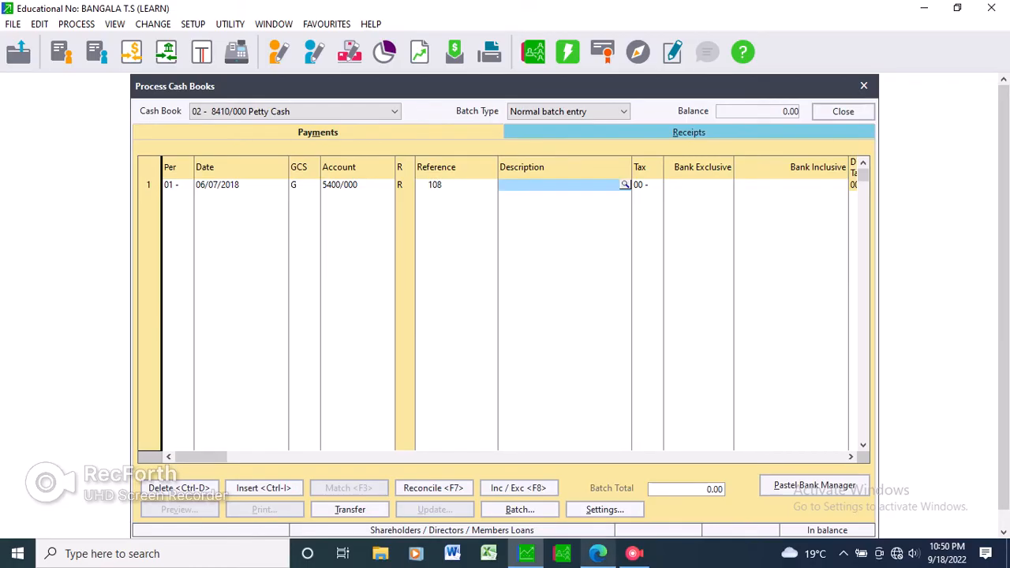
Copy "Tuck shop money – owner's daughter" from the first voucher in the question paper into the payment line's description.
left_click(598, 553)
left_click_drag(495, 188, 673, 188)
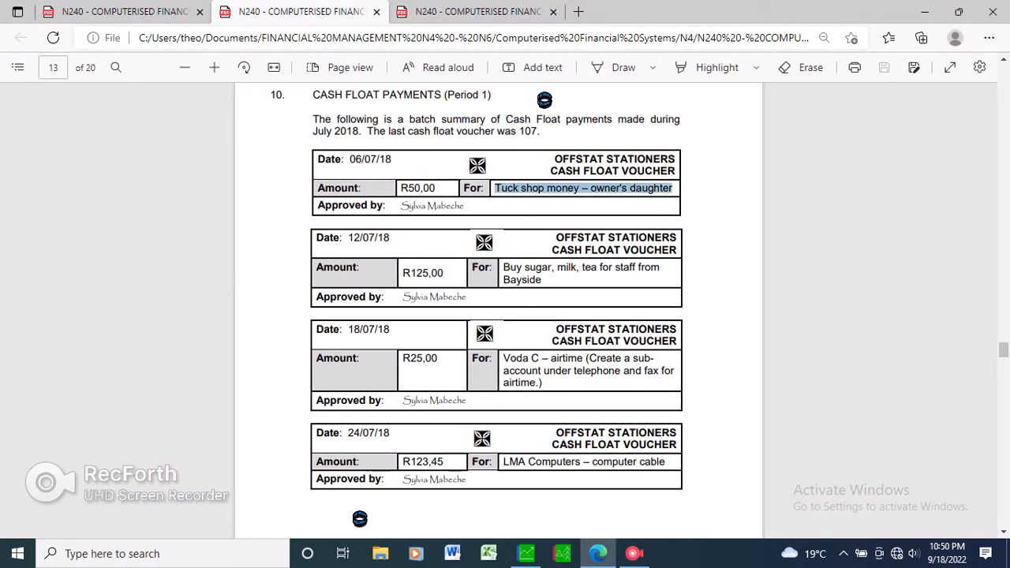
right_click(673, 190)
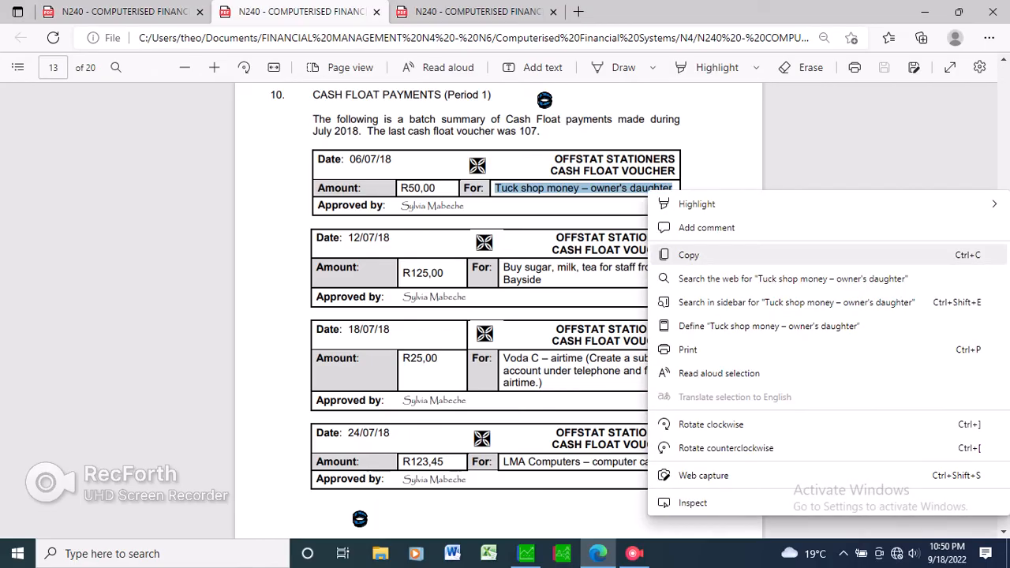
left_click(689, 255)
key("alt+Tab")
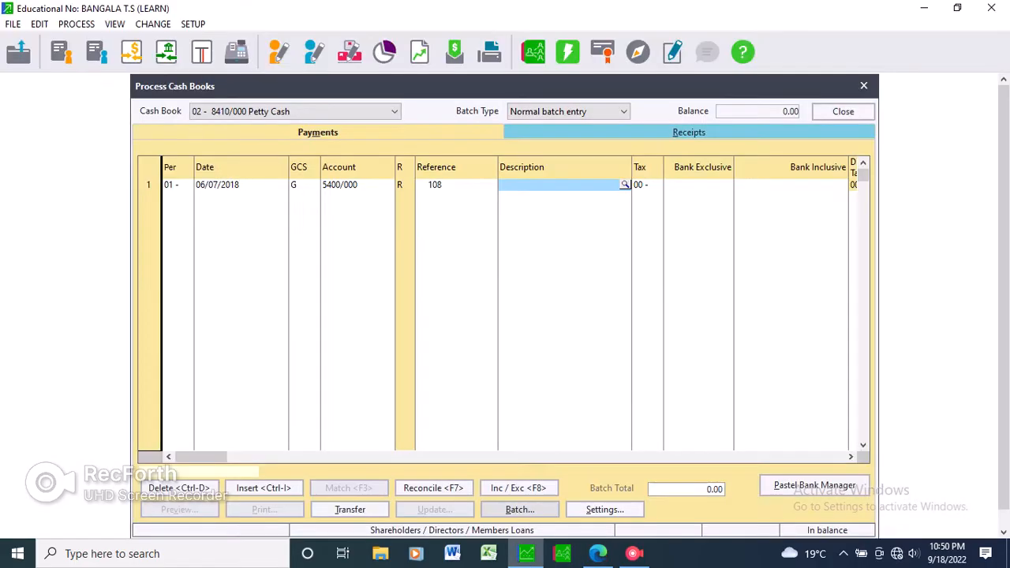
right_click(539, 189)
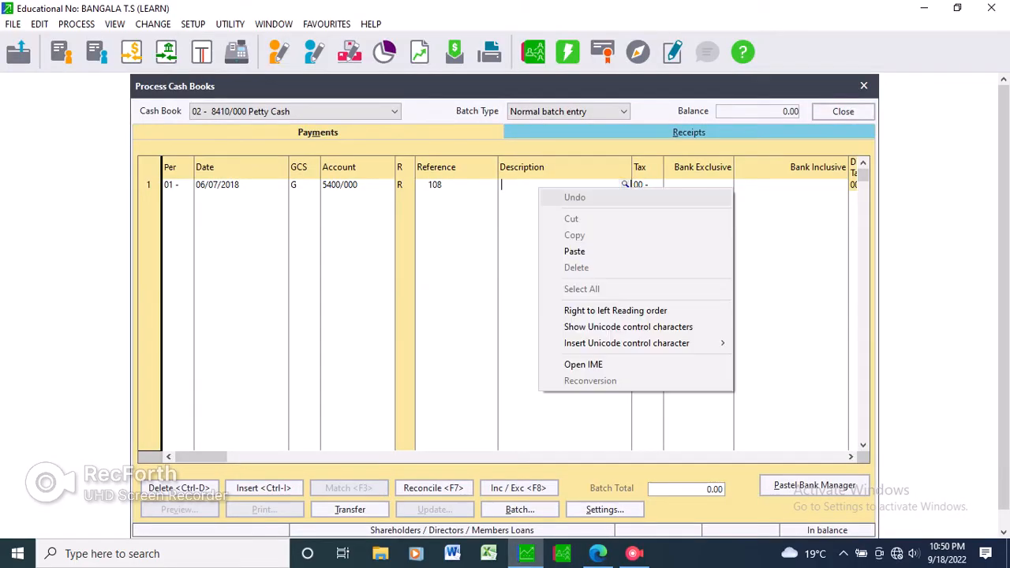
left_click(575, 252)
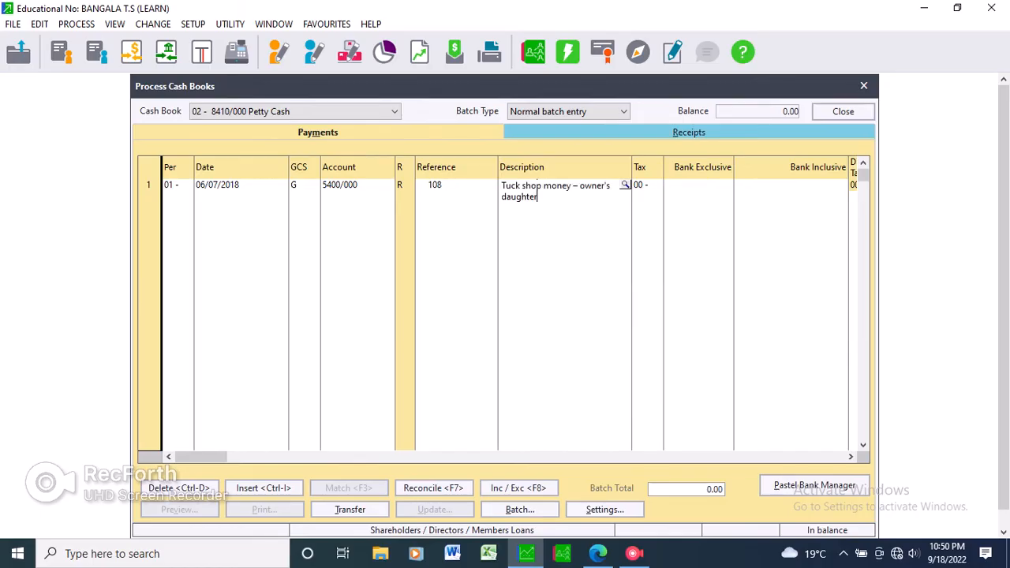
key("Escape")
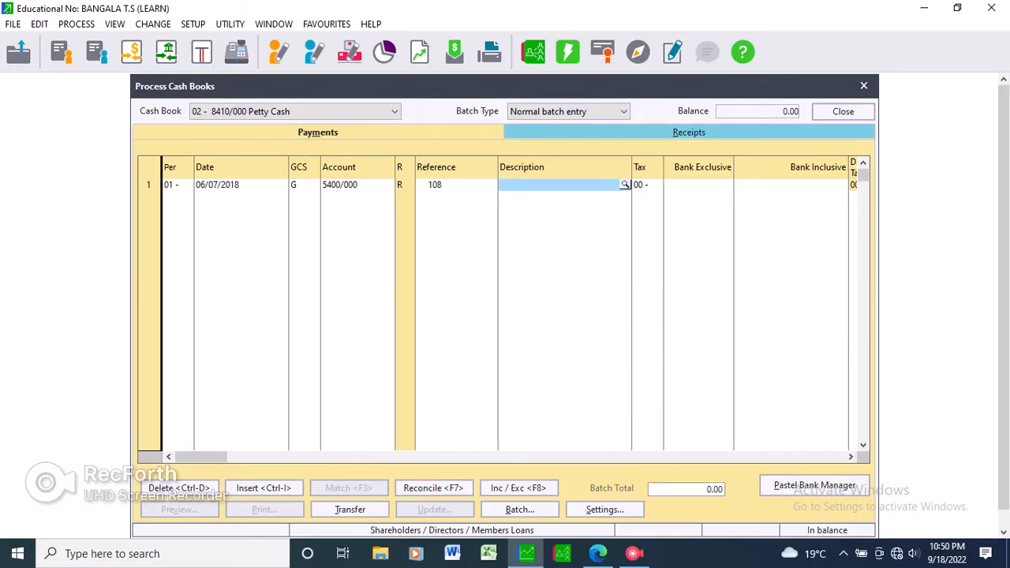
key("Tab")
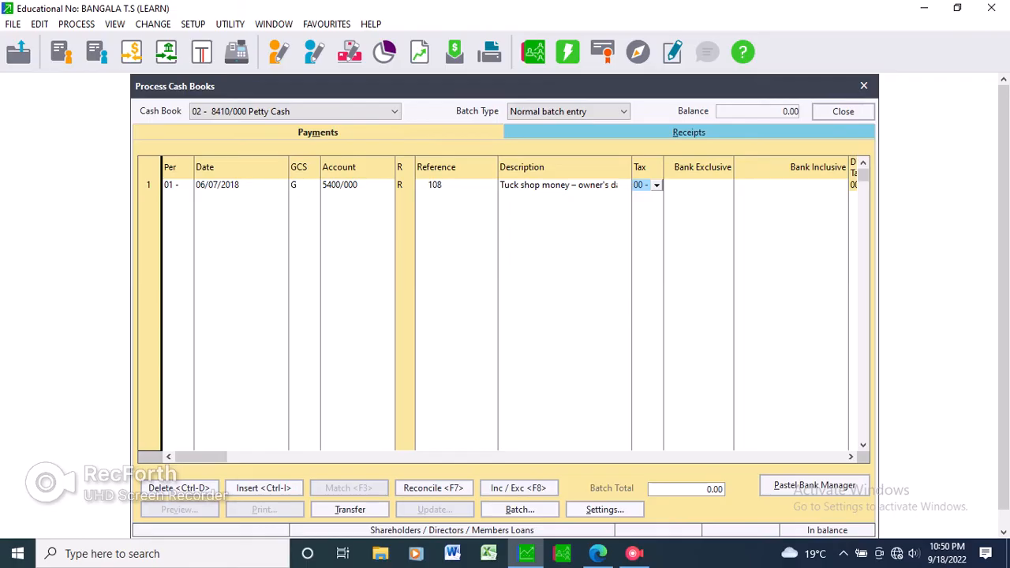
Set the first payment line's tax type to 01 - Vat - Standard rated (14.00%).
key("Return")
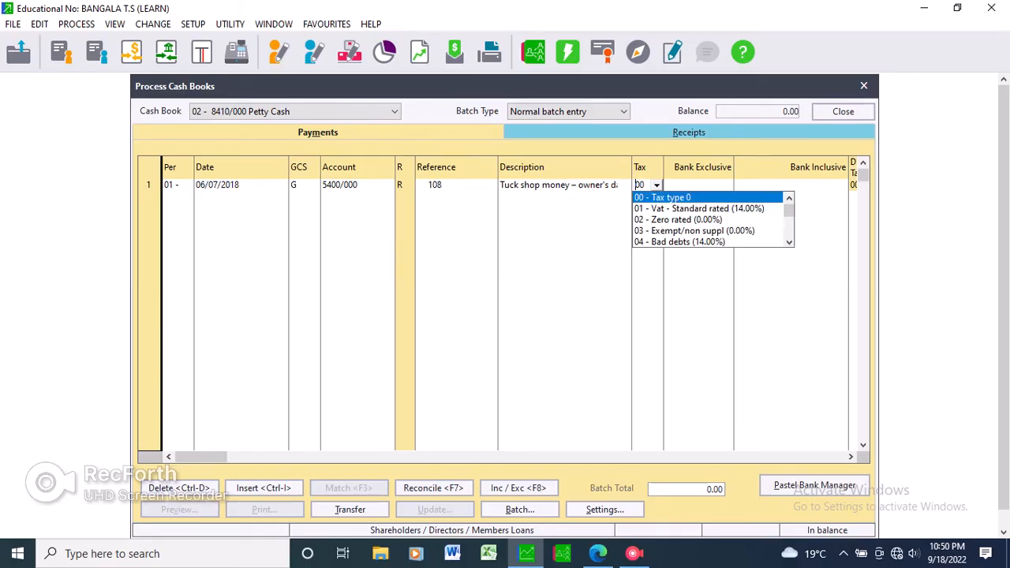
key("Down")
key("Return")
key("Tab")
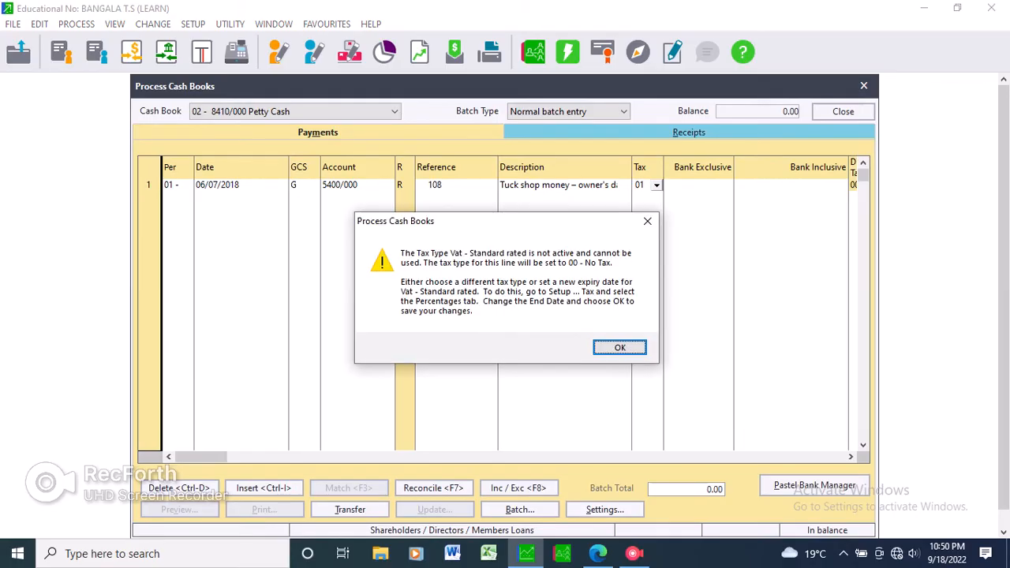
key("Return")
key("Down")
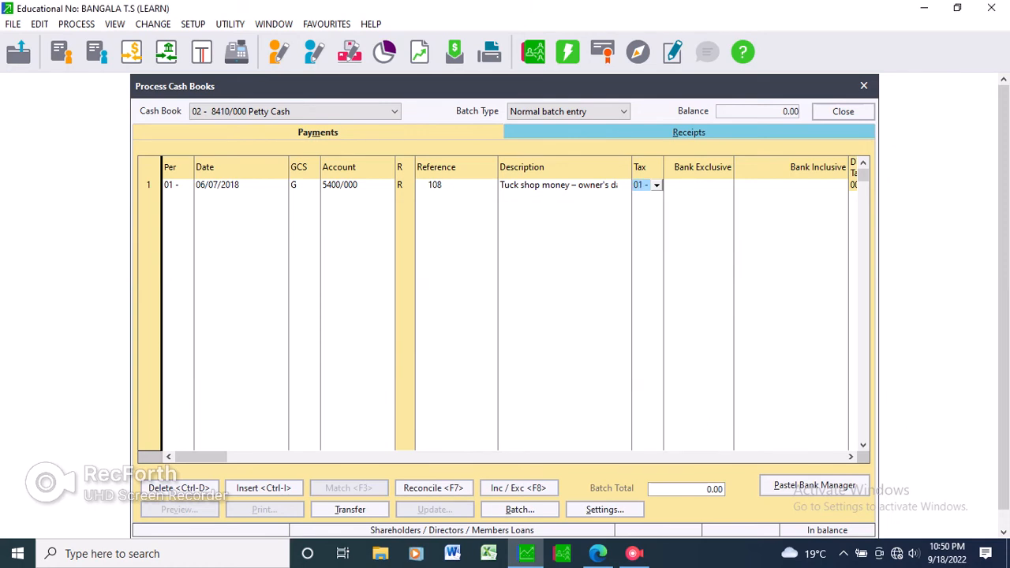
key("Tab")
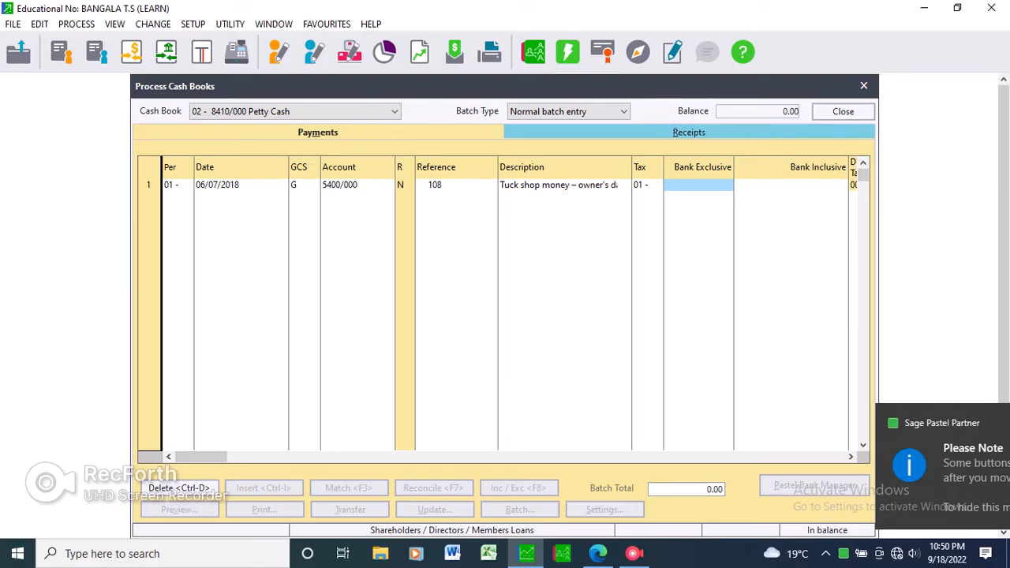
Enter a bank exclusive amount of 50 for the first payment line, checking it against the voucher, and complete the line.
type("50")
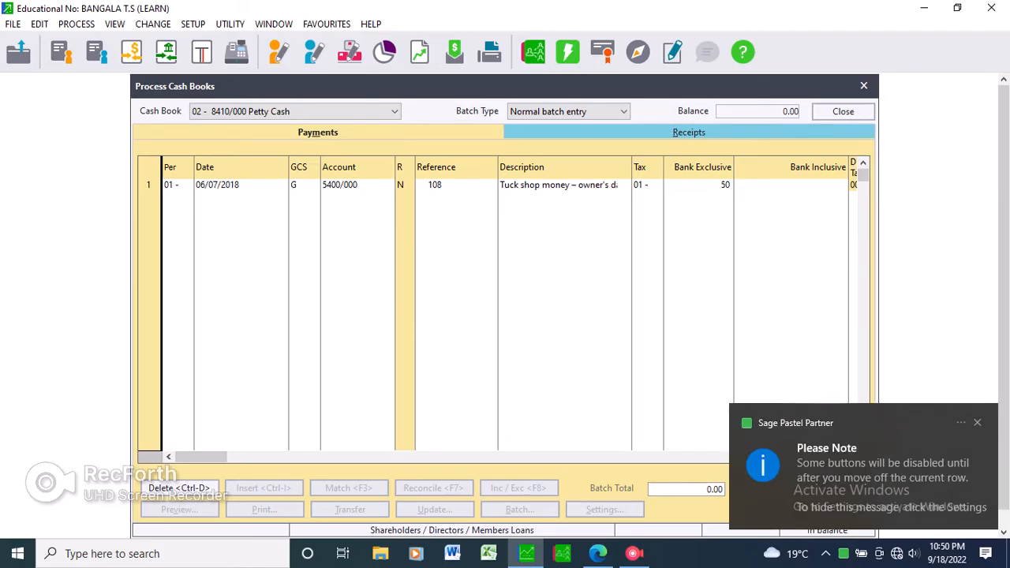
left_click(598, 553)
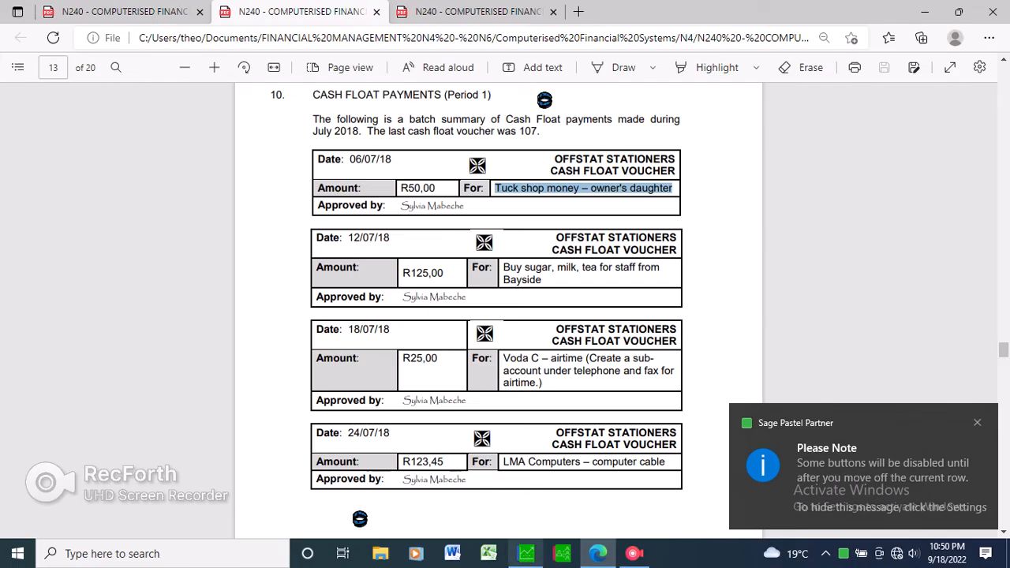
left_click(526, 554)
type("50")
key("Return")
key("Return")
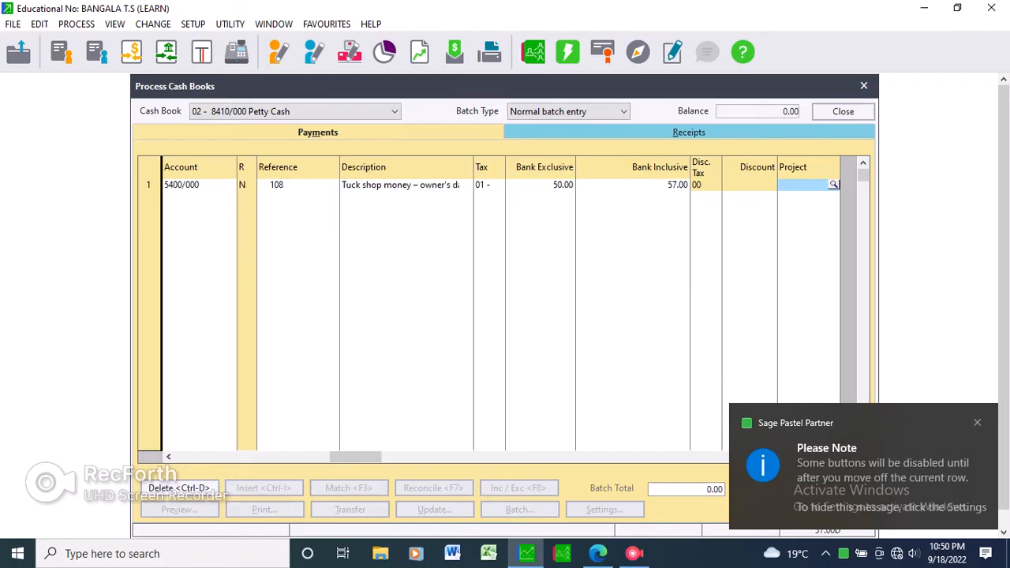
key("Return")
key("Return")
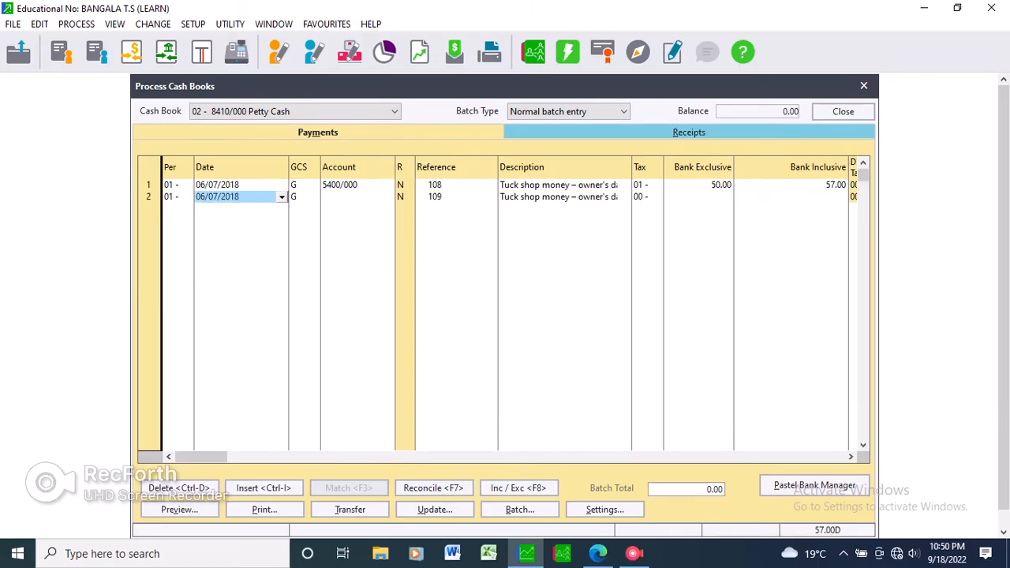
Set the second payment line's date to 12/07/2018, as given on the second cash float voucher.
key("alt+Tab")
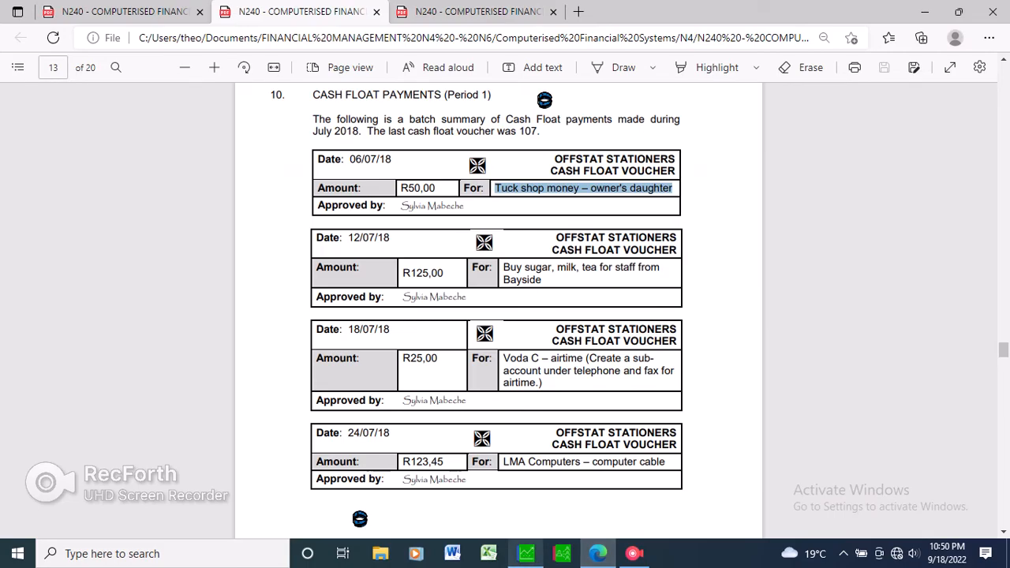
key("alt+Tab")
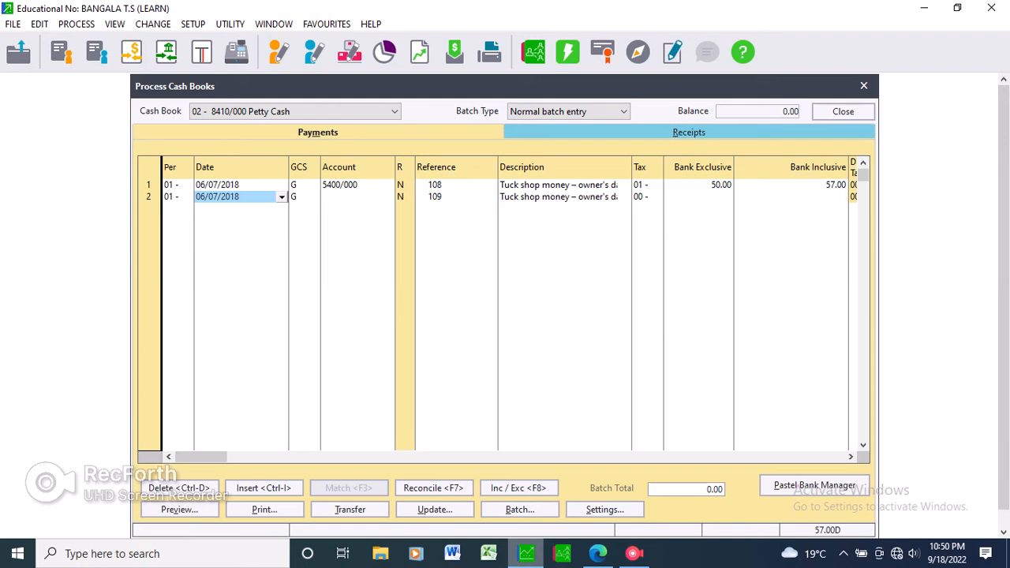
type("12/07/1018")
key("Return")
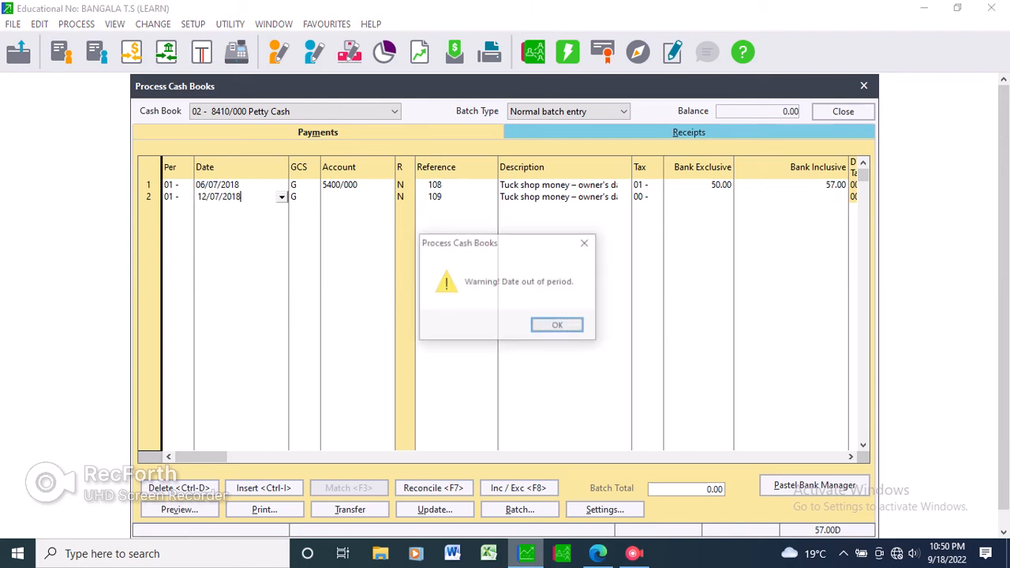
key("Return")
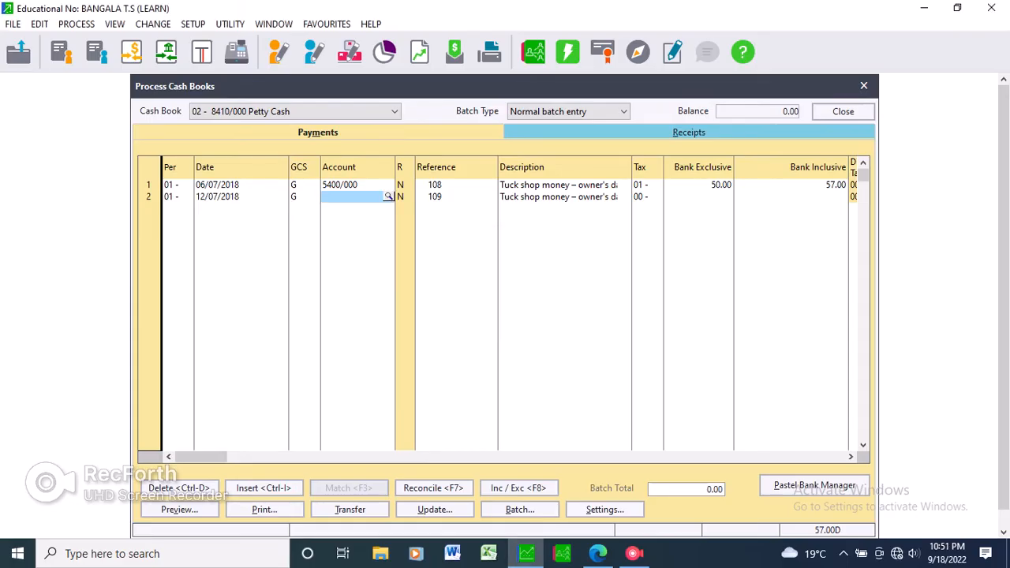
Look through the general ledger account list for an account suited to the staff sugar, milk and tea purchase.
key("Return")
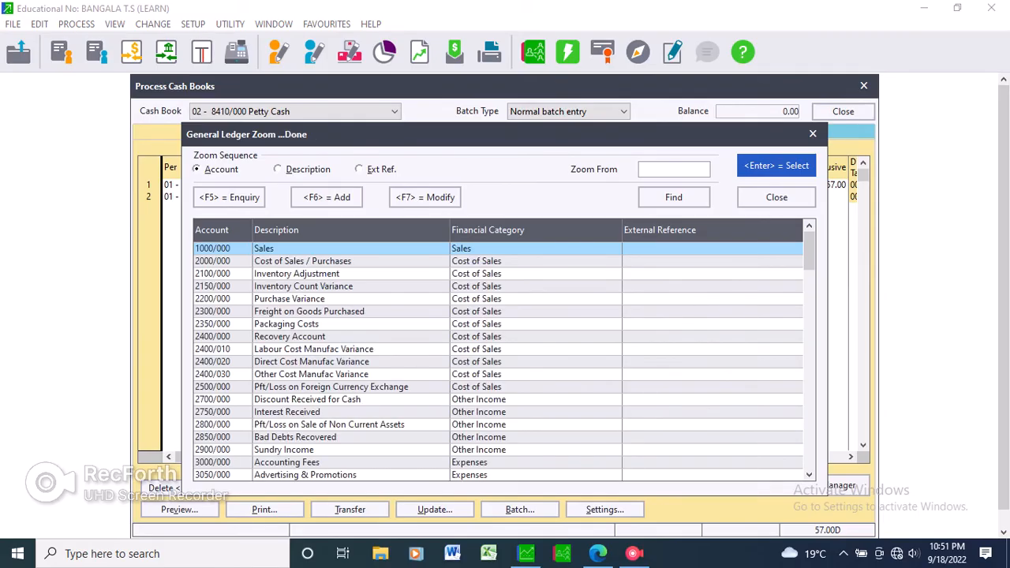
left_click(297, 274)
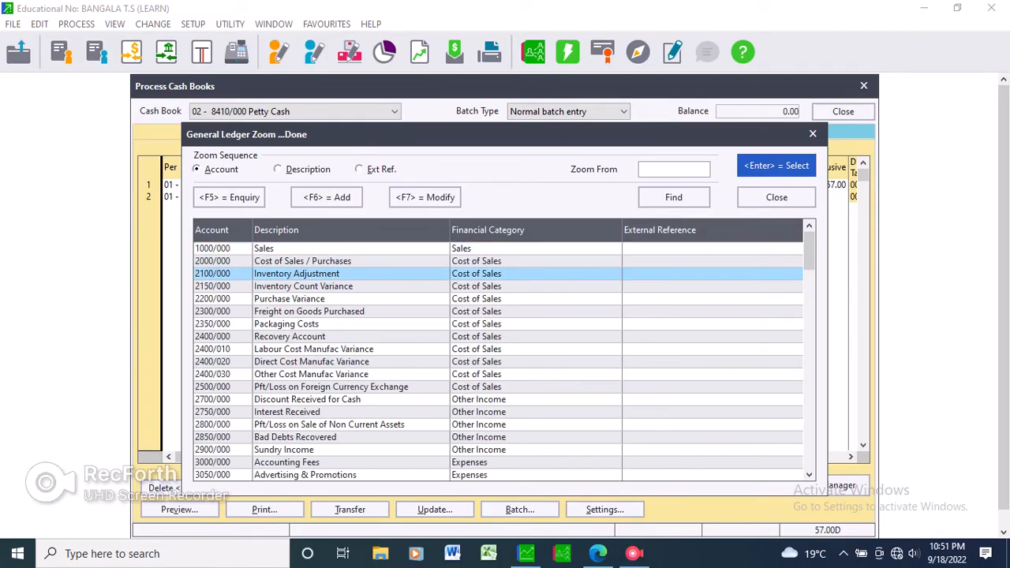
left_click(311, 361)
key("Down")
key("Down")
key("Down")
key("Down")
key("Down")
key("Down")
key("Down")
key("Down")
key("Down")
key("Down")
key("Down")
key("Down")
key("Down")
key("Down")
key("Down")
key("Down")
key("Down")
key("Down")
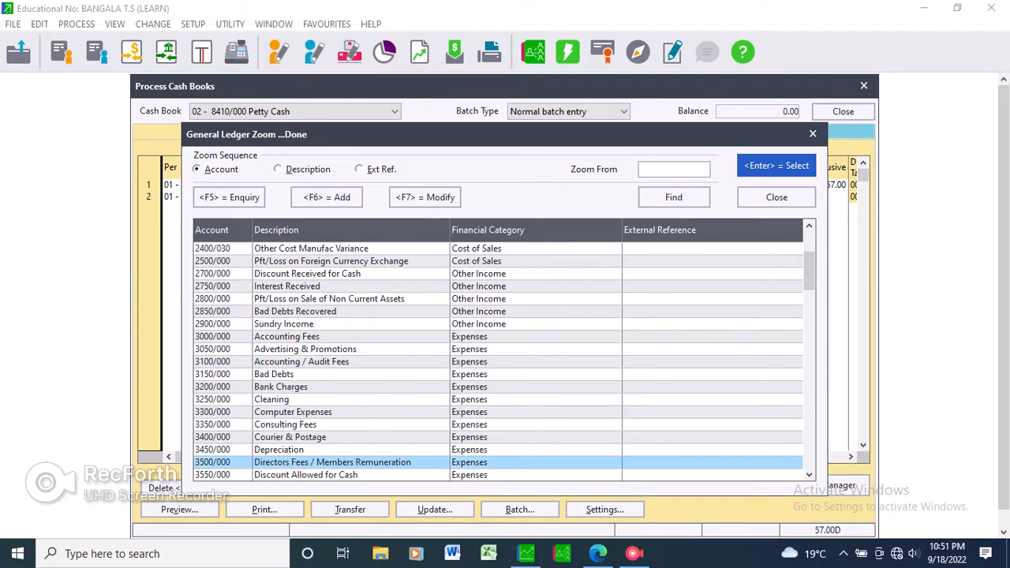
key("Down")
key("Down")
key("Down")
key("Down")
key("Down")
key("Down")
key("Down")
key("Down")
key("Down")
key("Down")
key("Down")
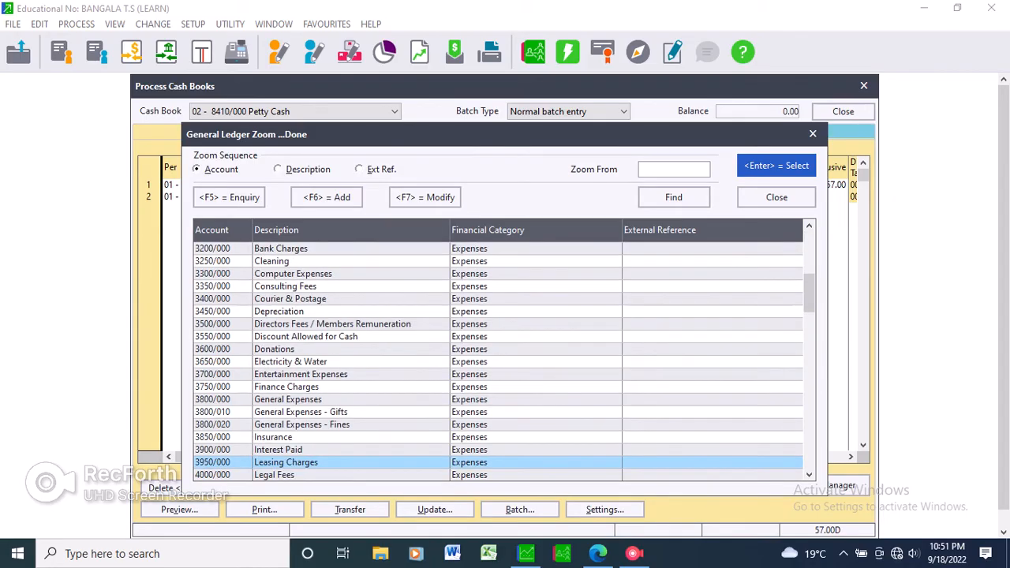
key("Down")
key("Down")
key("Down")
key("Down")
key("Down")
key("Down")
key("Down")
key("Down")
key("Down")
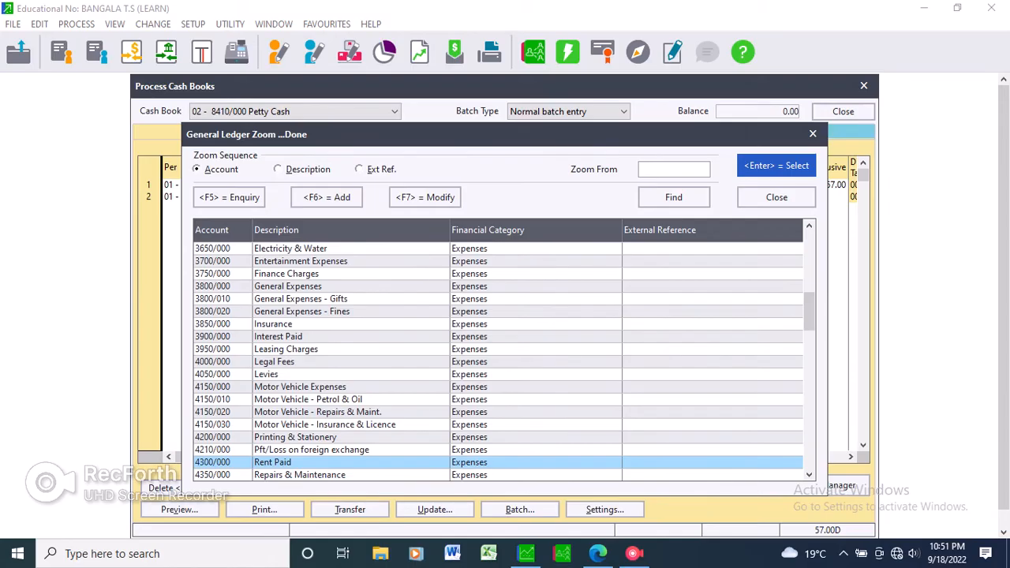
key("Down")
key("Down")
key("Down")
key("Down")
key("Down")
key("Down")
key("Down")
key("Down")
key("Down")
key("Down")
key("Down")
key("Down")
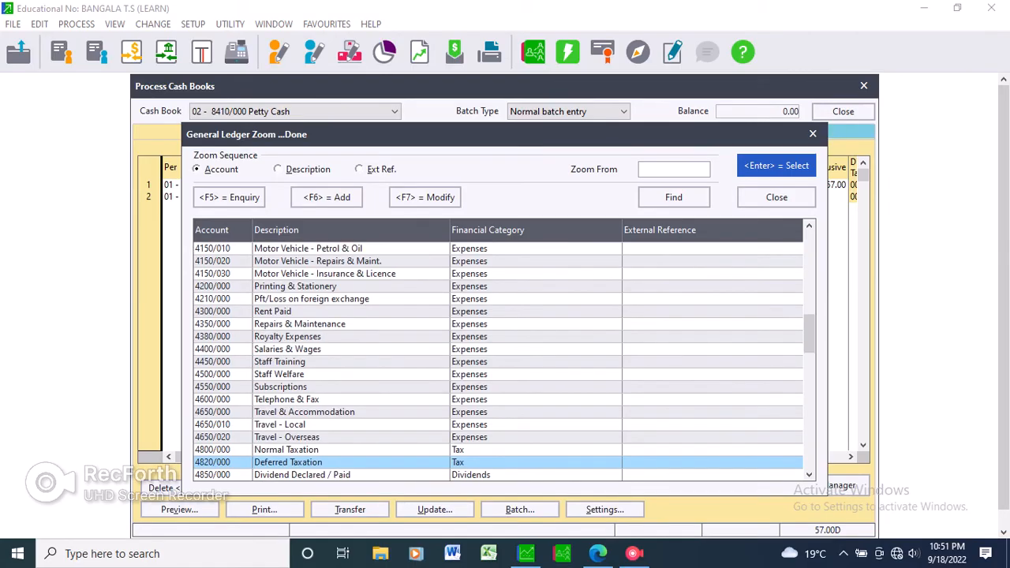
key("Down")
key("Down")
key("Down")
key("Down")
key("Down")
key("Down")
key("Down")
key("Down")
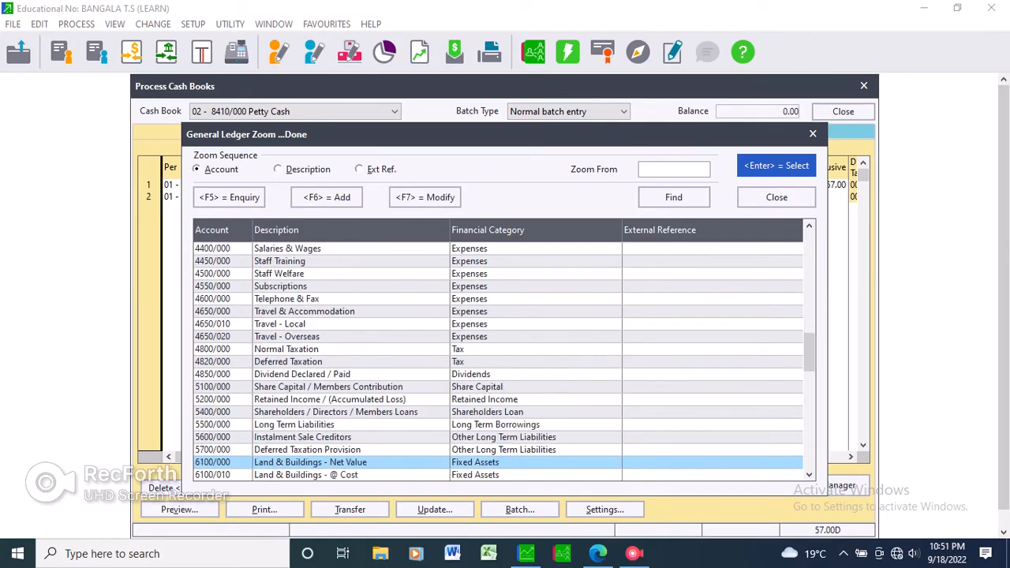
key("Down")
key("Down")
key("Down")
key("Down")
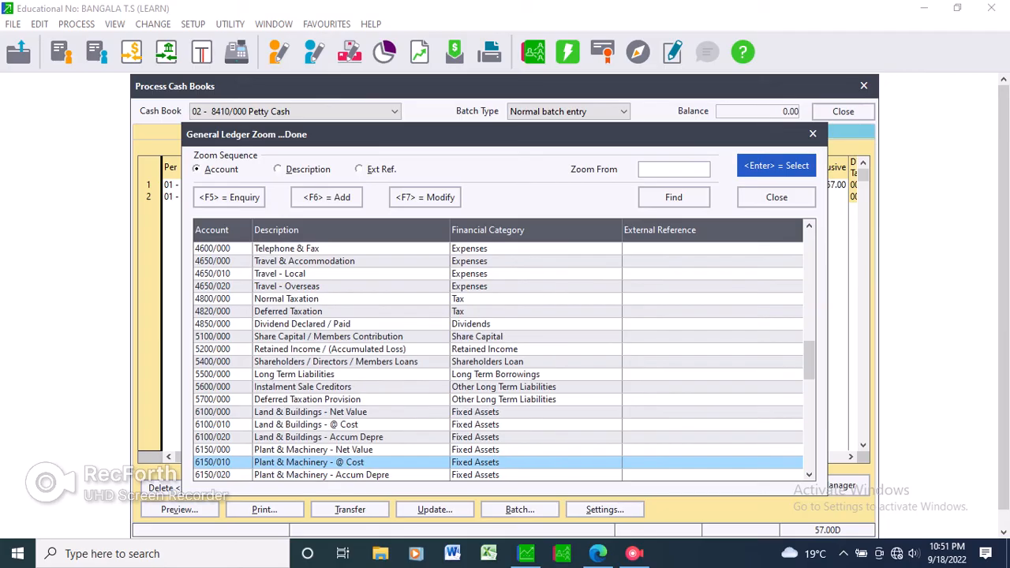
scroll(498, 362, "down", 1)
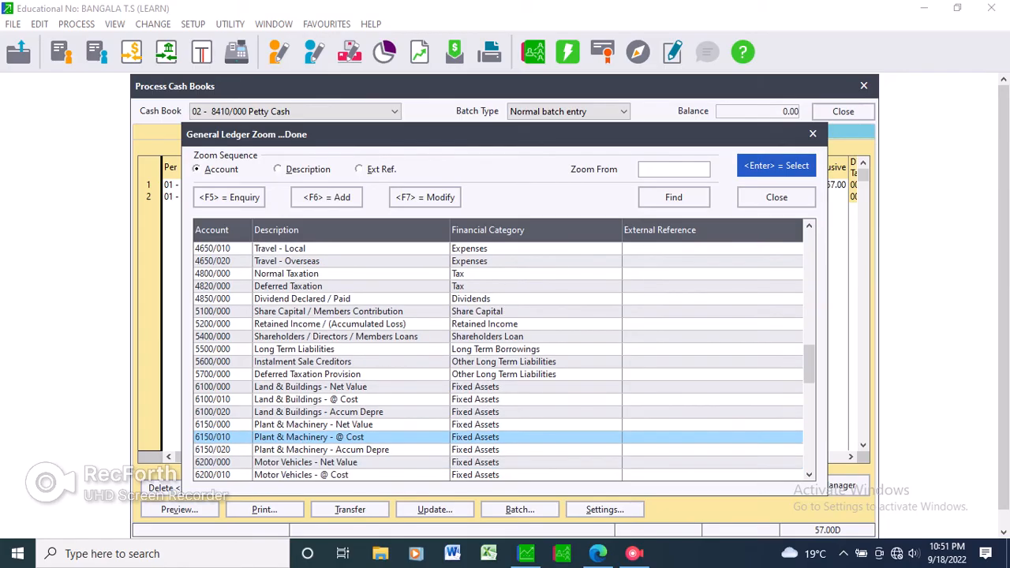
left_click(311, 387)
left_click(303, 299)
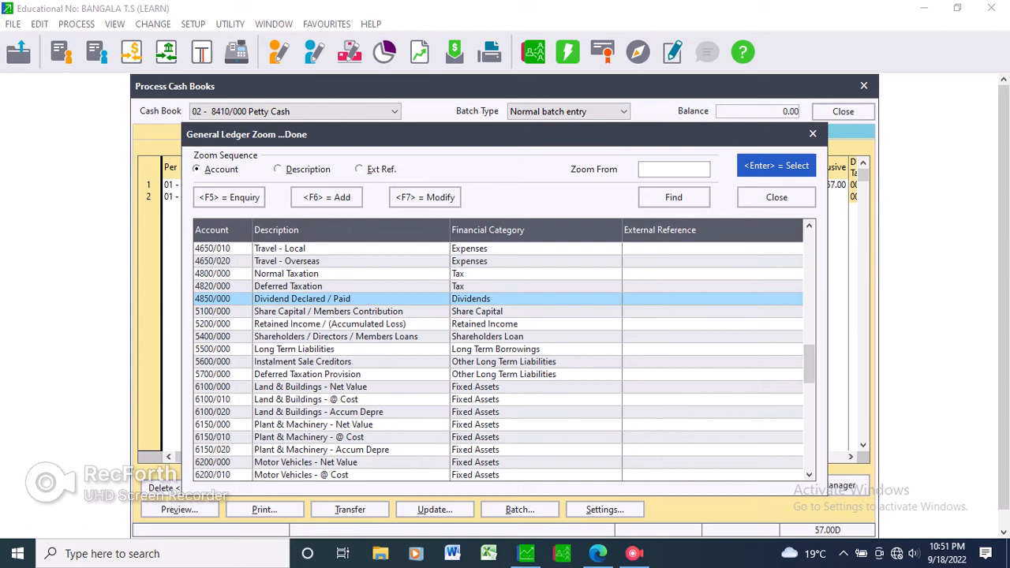
left_click(300, 249)
left_click(300, 261)
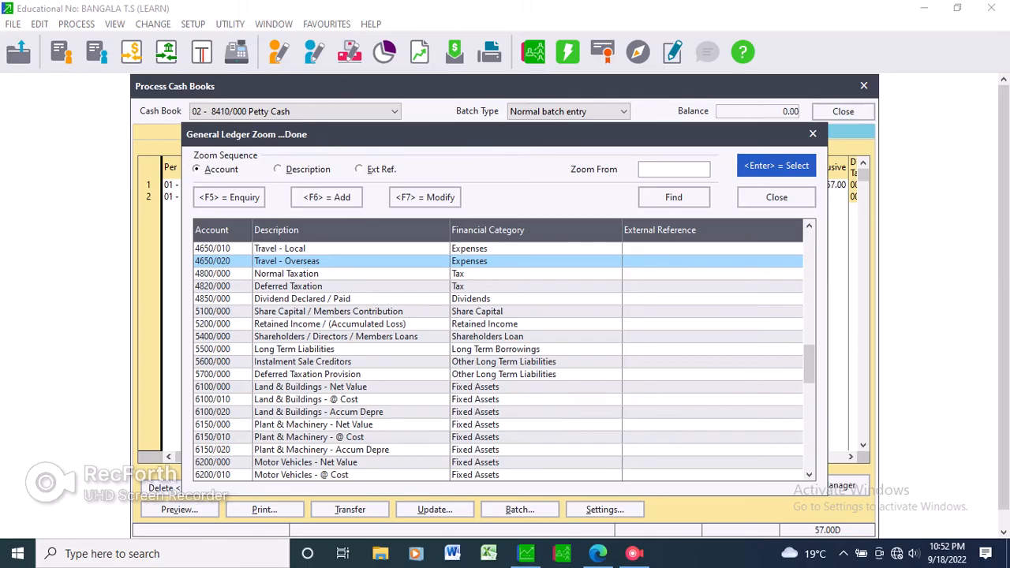
key("Return")
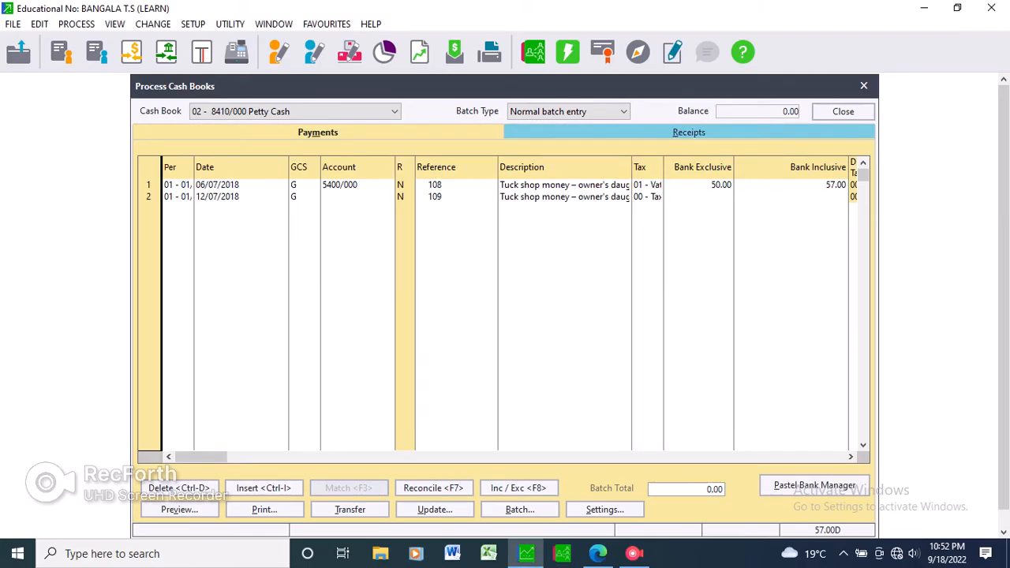
Start a new general ledger account with main account number 4700 from the second payment line's account lookup.
left_click(352, 197)
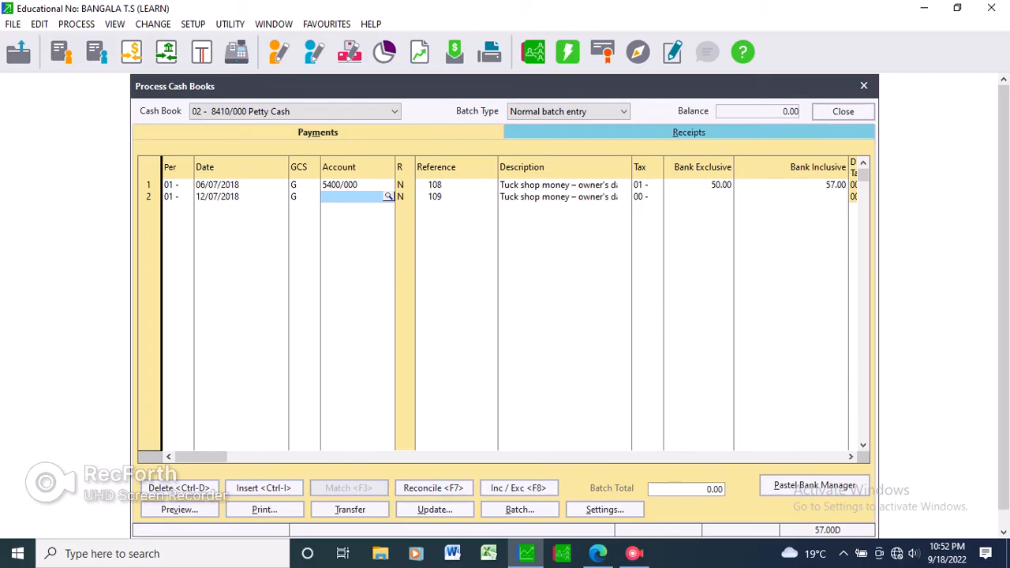
left_click(389, 197)
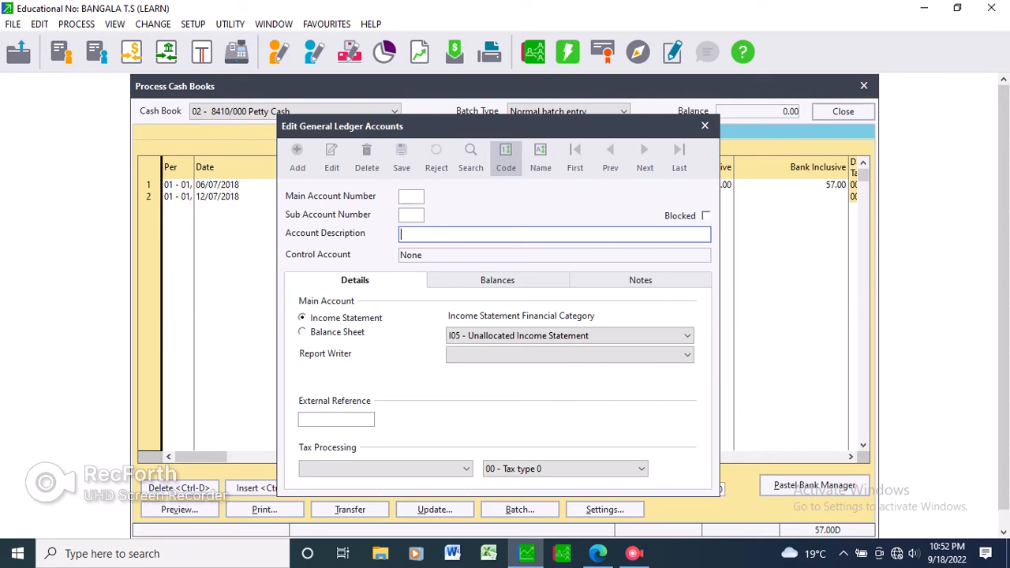
left_click(412, 197)
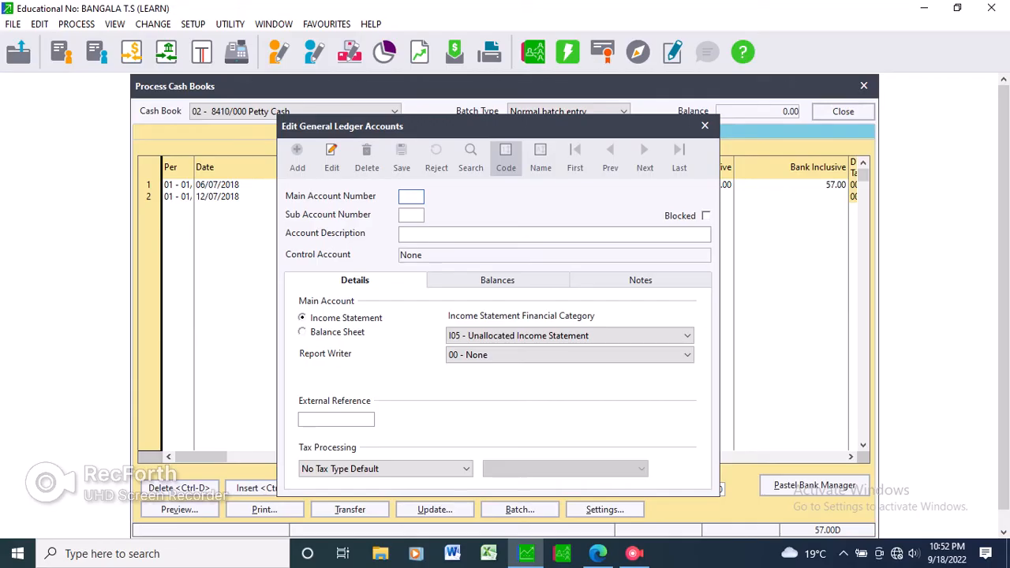
type("4700")
key("Tab")
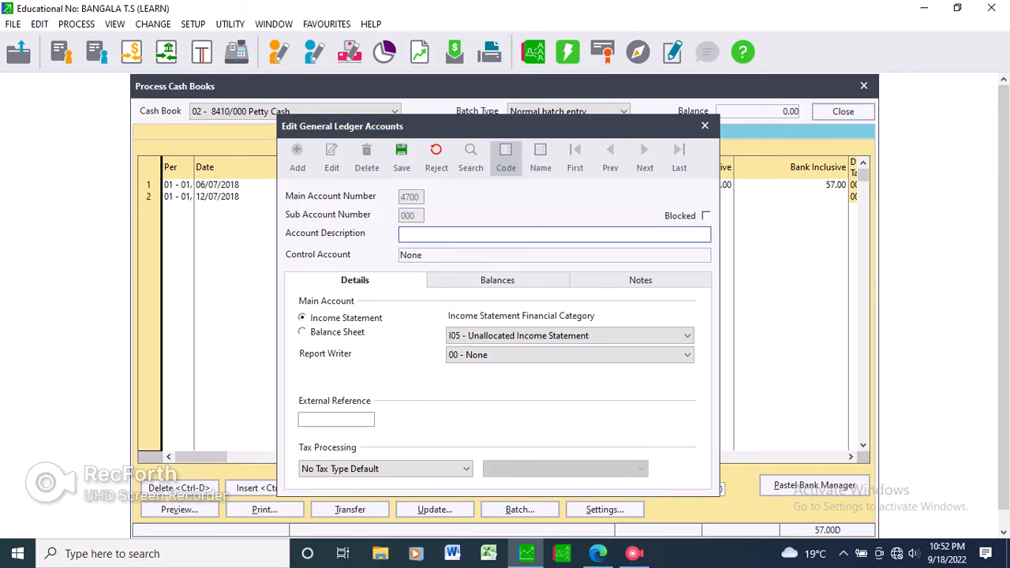
Enter Refreshments as the description of general ledger account 4700/000.
type("Refreshments")
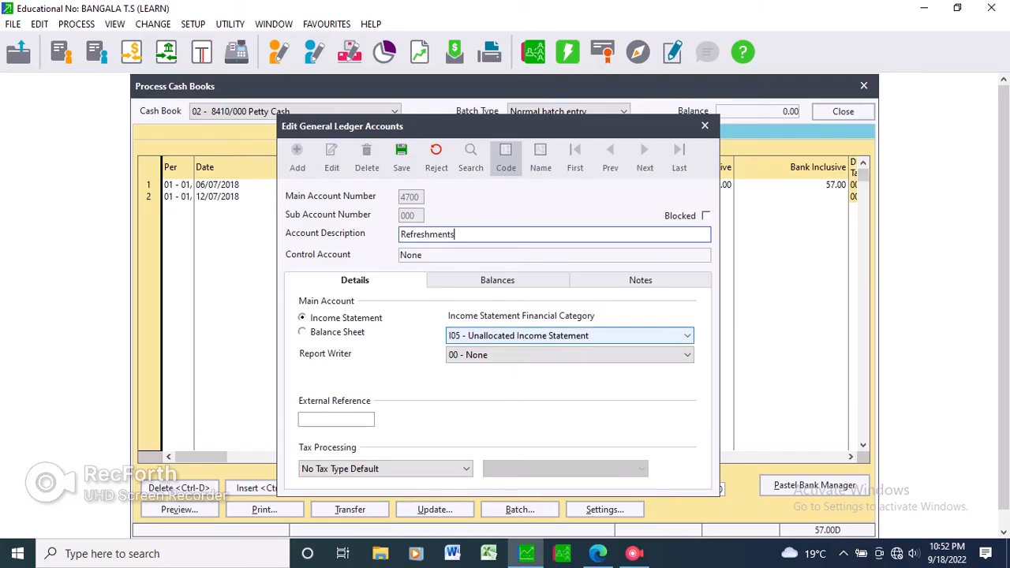
Assign the Refreshments account to financial category I25 - Expenses and report writer category 25 - Expenses, and save it.
left_click(687, 336)
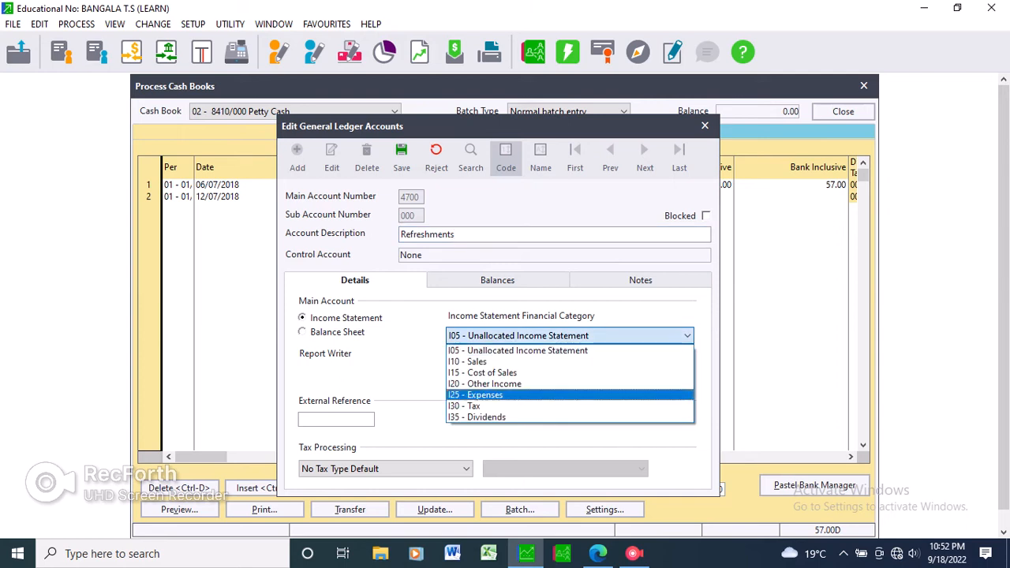
left_click(491, 395)
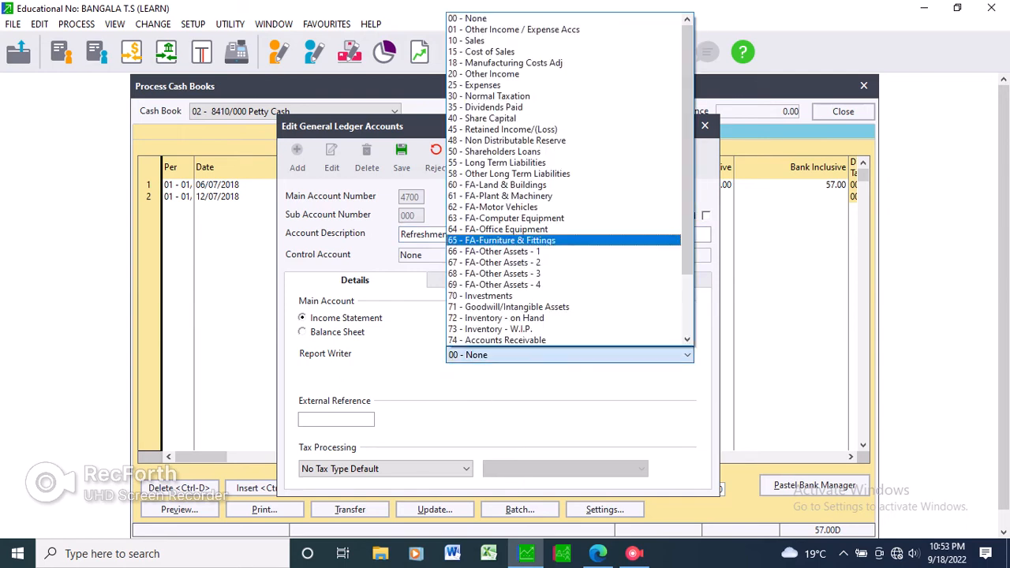
left_click(474, 85)
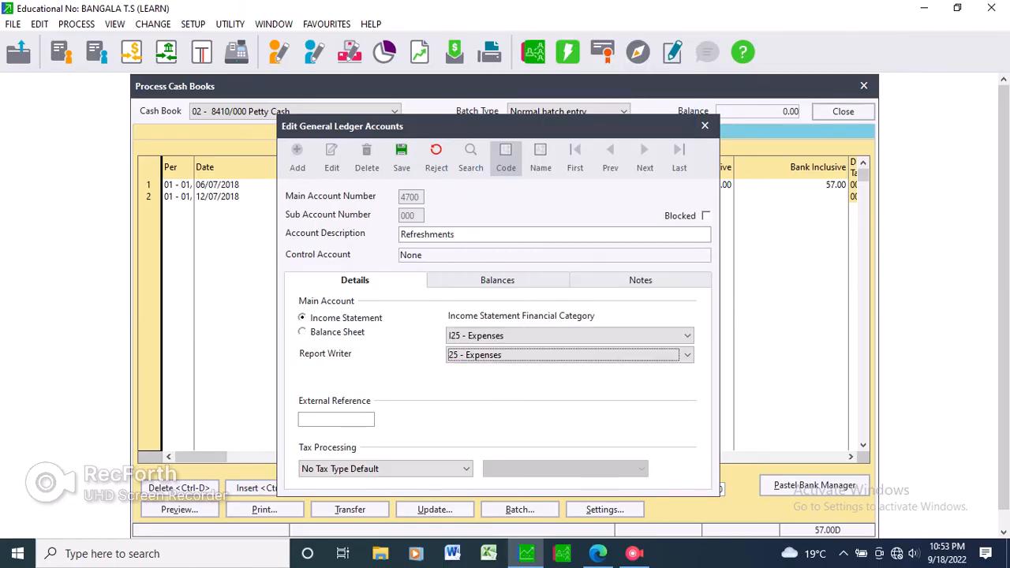
left_click(402, 155)
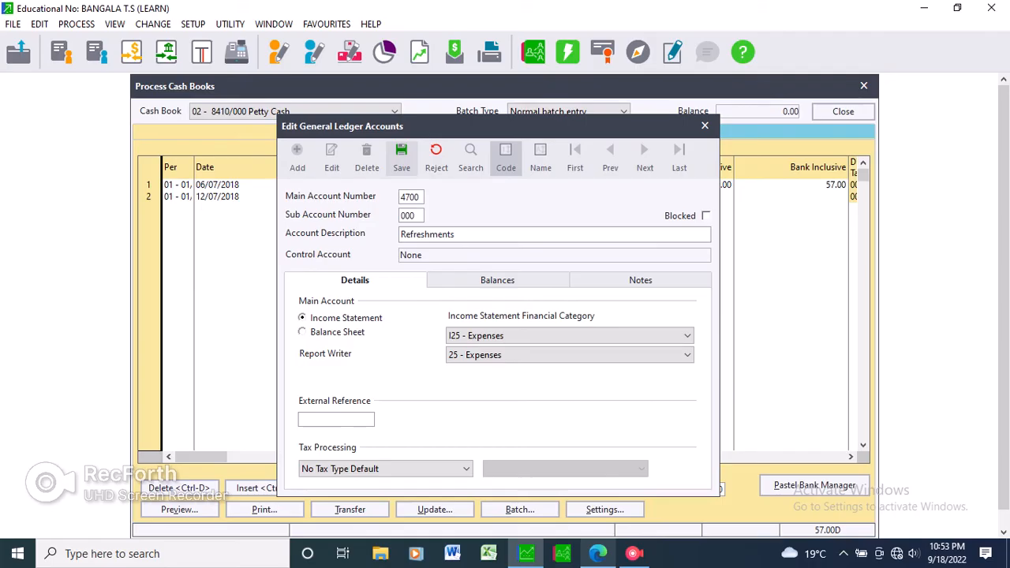
Switch to the exam paper in Edge and copy the purpose text of the 12/07/18 voucher, from "uy sugar" through "Bayside".
left_click(598, 554)
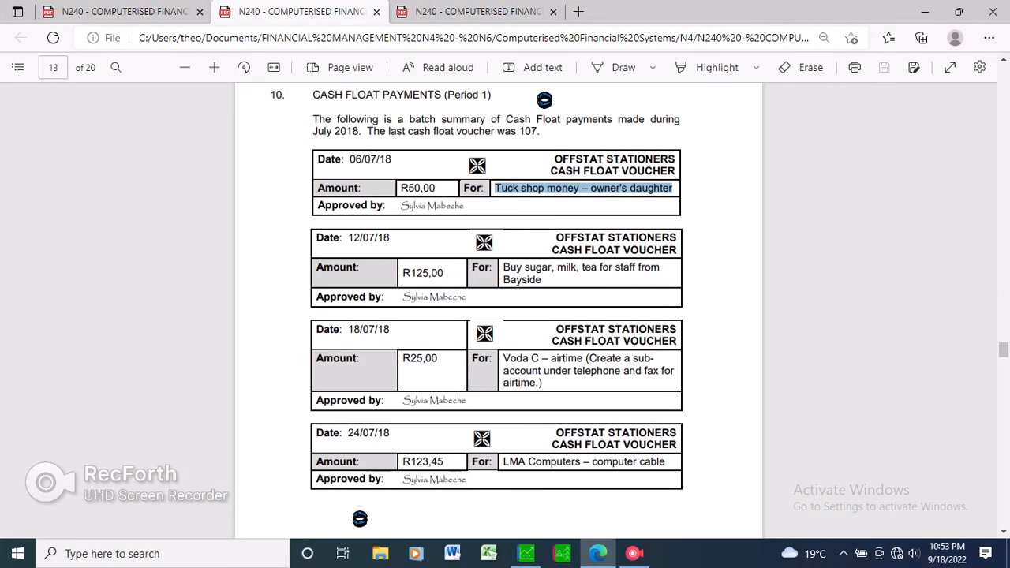
left_click_drag(509, 269, 542, 281)
left_click(547, 282)
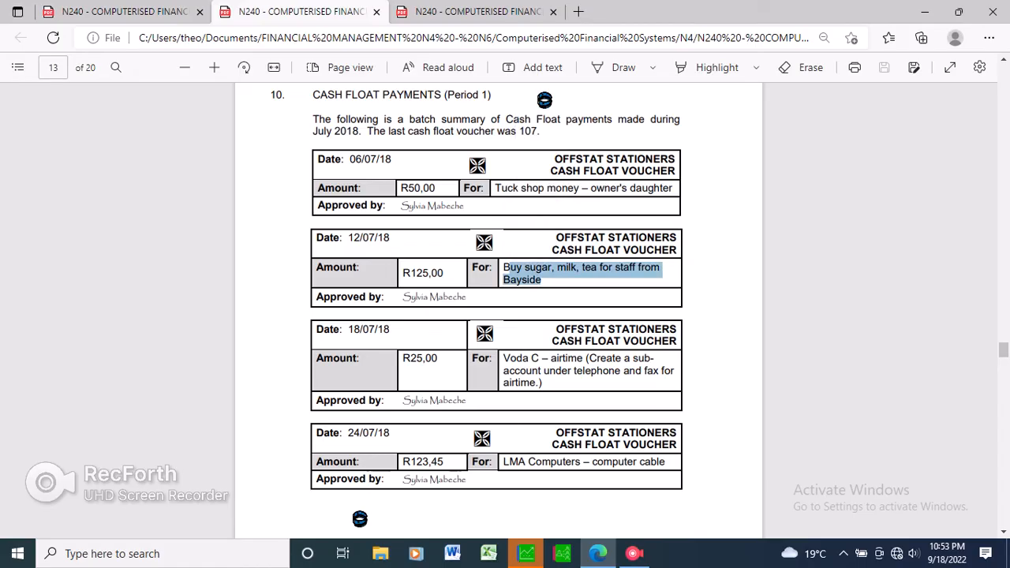
left_click(526, 238)
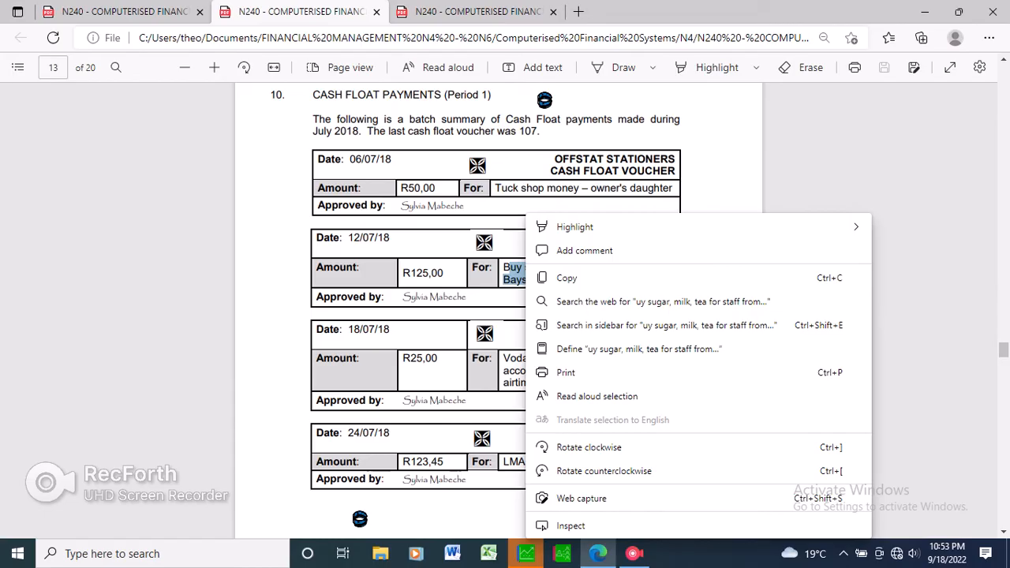
left_click(566, 278)
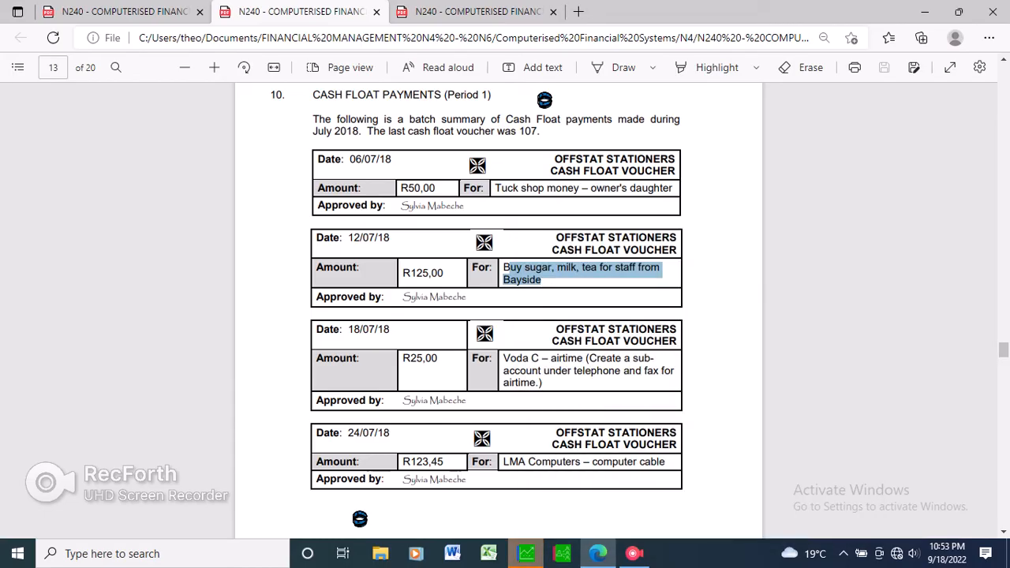
Return to Sage Pastel, close the account editor and assign Refreshments account 4700/000 to the second payment line.
left_click(527, 553)
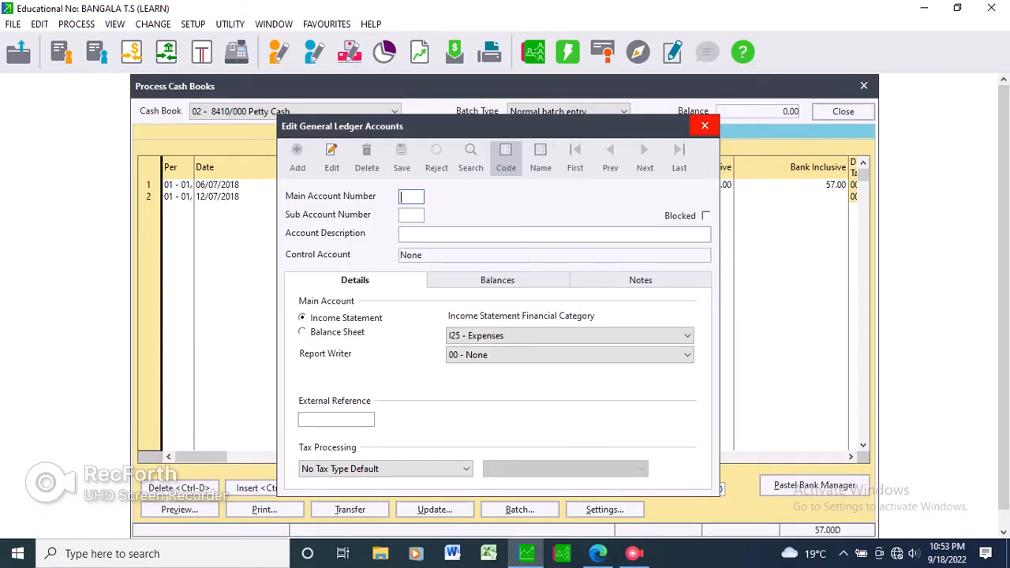
left_click(705, 125)
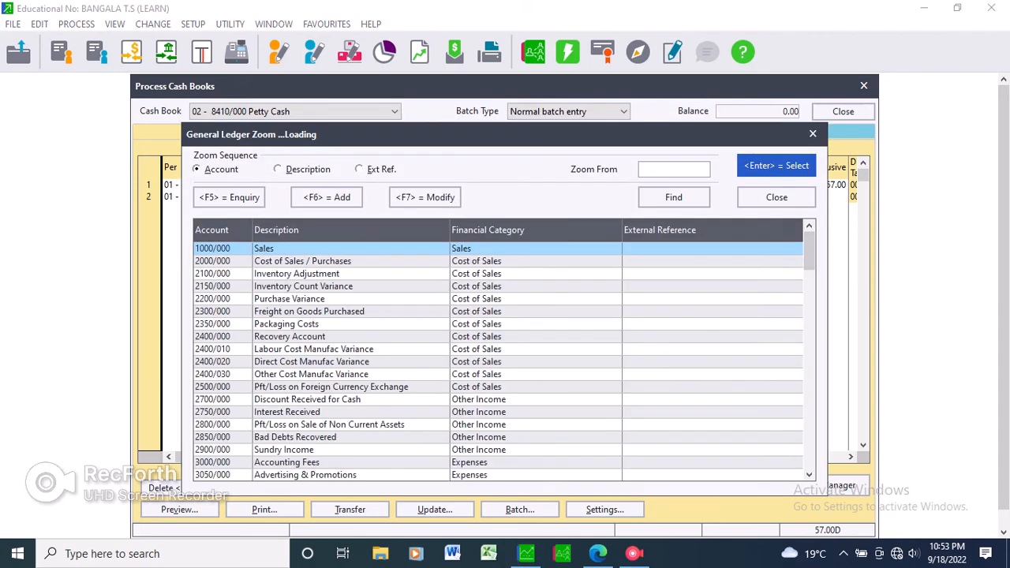
type("47")
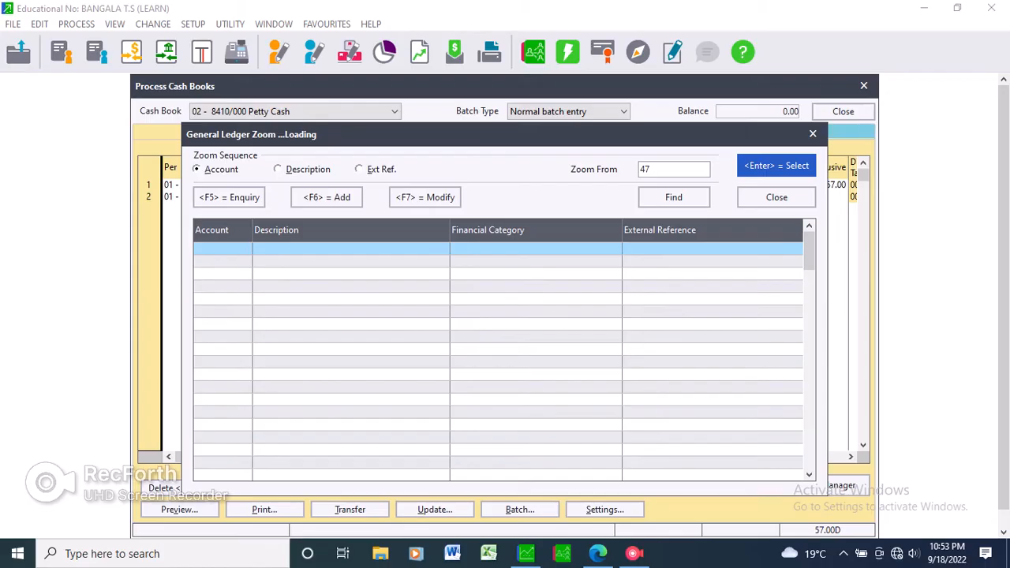
key("Return")
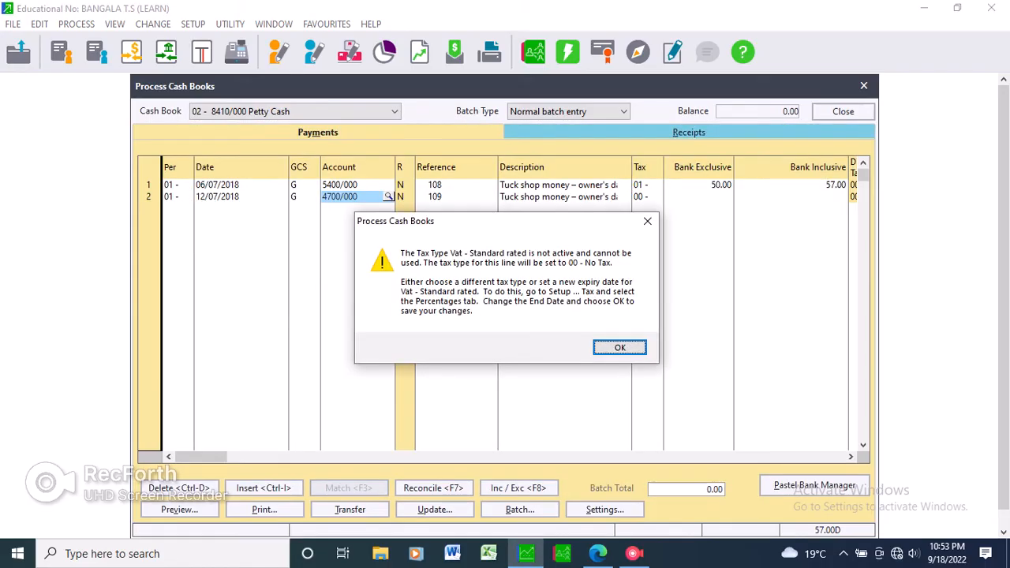
key("Return")
key("Return")
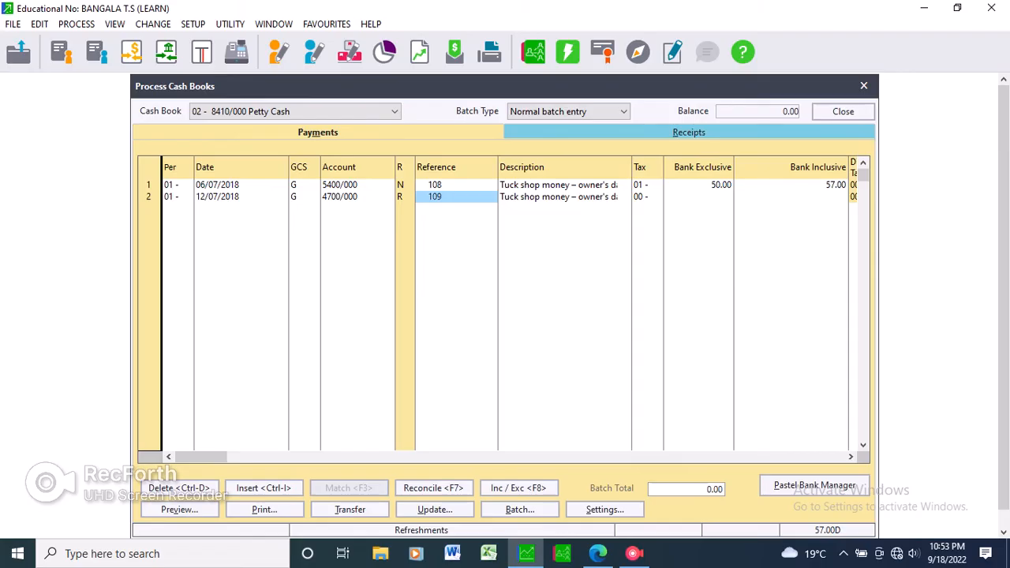
Replace the second payment line's description with the copied voucher text about sugar, milk and tea for staff.
key("Return")
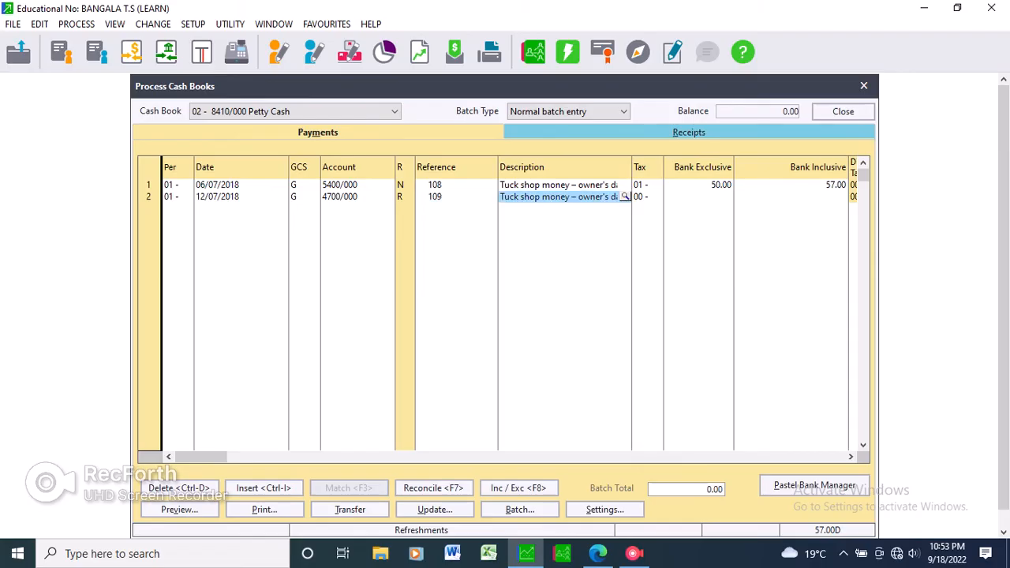
key("BackSpace")
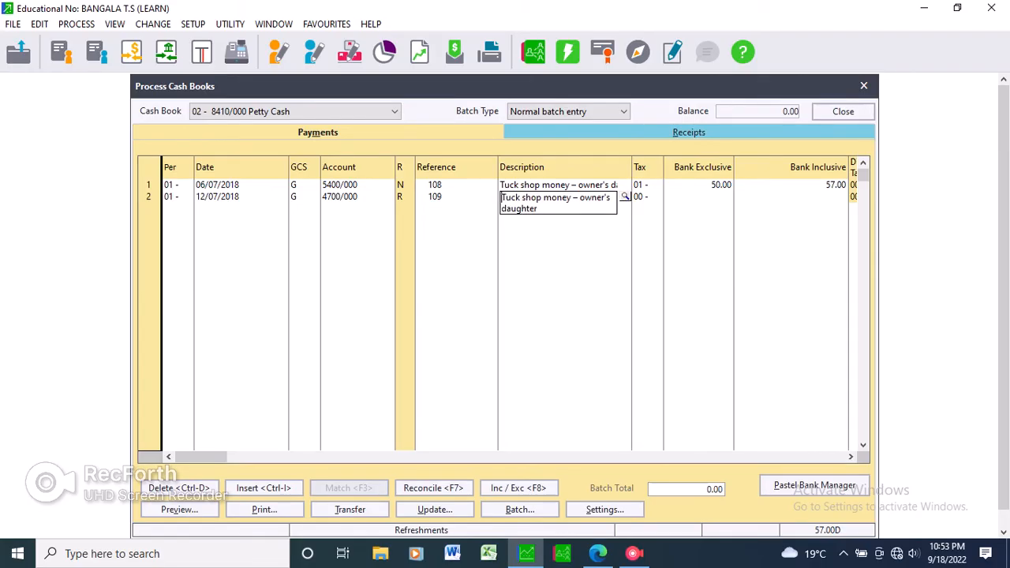
key("End")
key("BackSpace")
key("BackSpace")
key("BackSpace")
key("BackSpace")
key("BackSpace")
key("BackSpace")
key("BackSpace")
key("BackSpace")
key("BackSpace")
key("BackSpace")
key("BackSpace")
key("BackSpace")
key("BackSpace")
key("BackSpace")
key("BackSpace")
key("BackSpace")
key("BackSpace")
key("BackSpace")
key("BackSpace")
key("BackSpace")
key("BackSpace")
key("BackSpace")
key("BackSpace")
key("BackSpace")
key("BackSpace")
key("BackSpace")
right_click(544, 197)
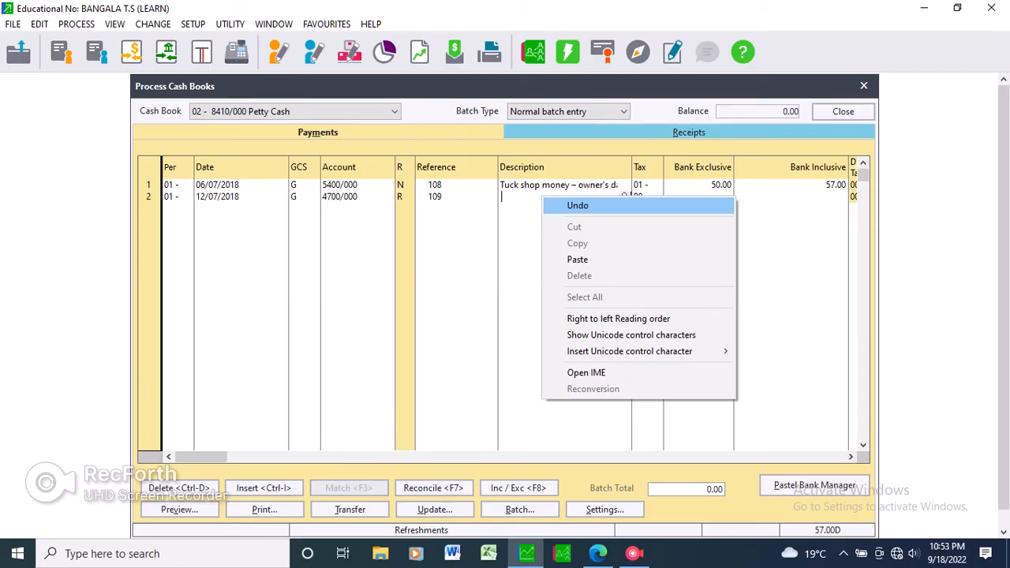
left_click(577, 258)
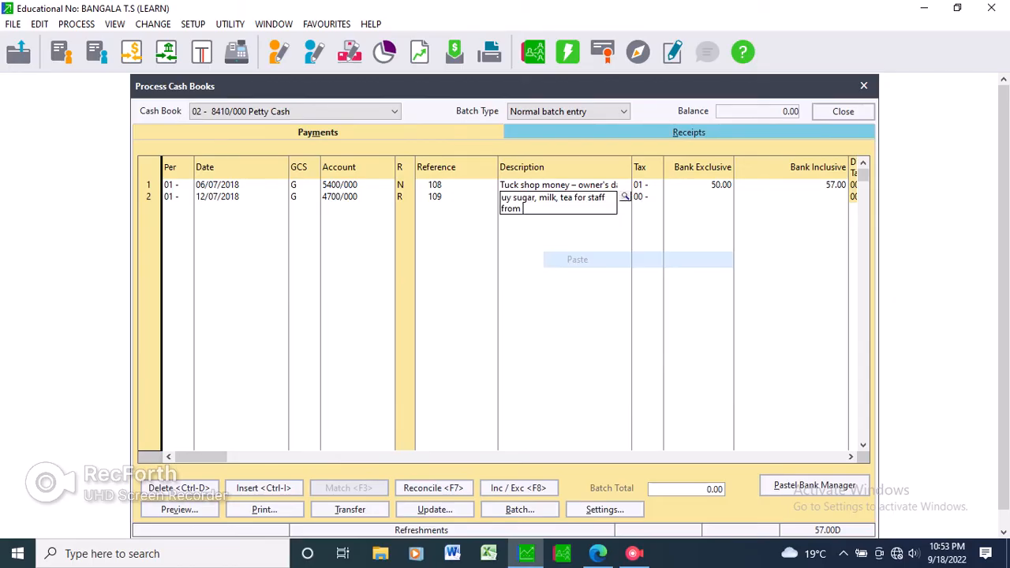
key("Return")
key("Return")
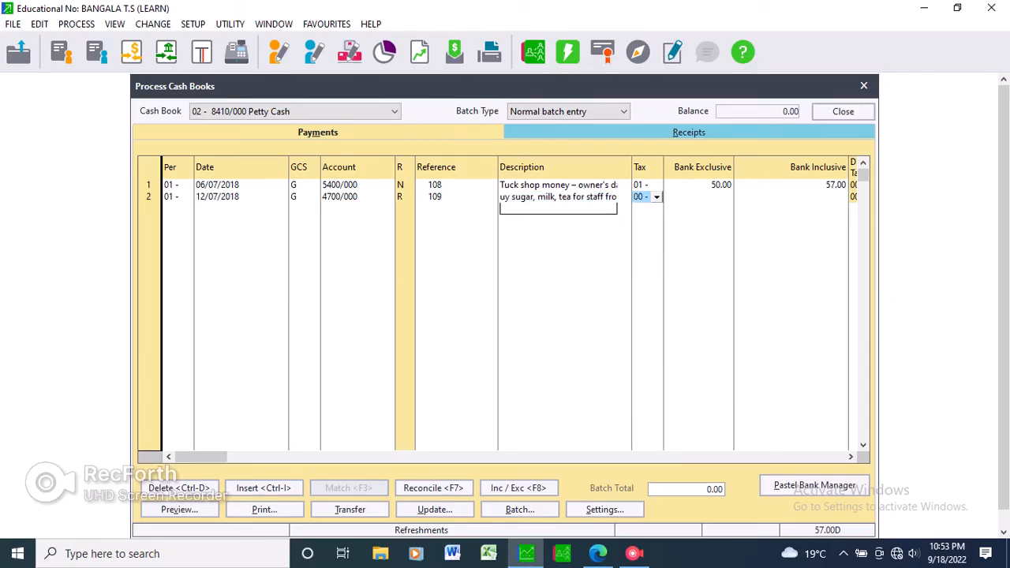
Add the missing B at the start of the second line's description to read "Buy sugar, milk, tea for staff from".
left_click(558, 196)
left_click(558, 196)
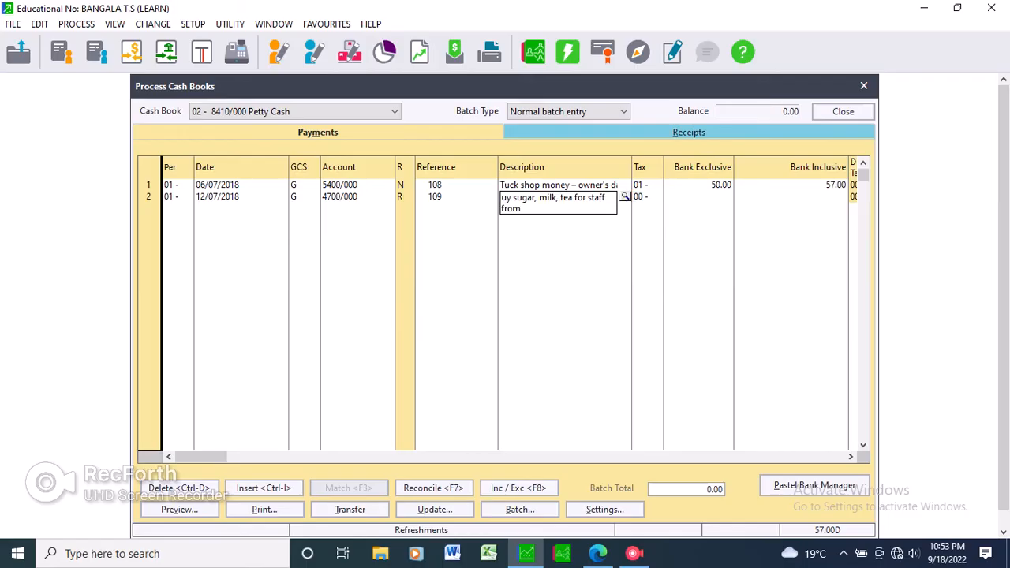
type("B")
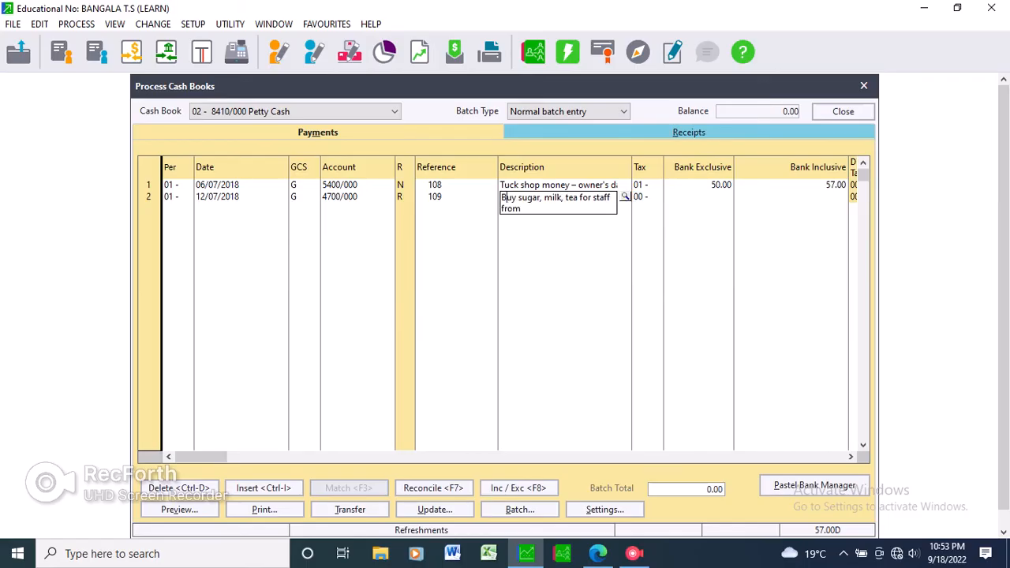
key("Return")
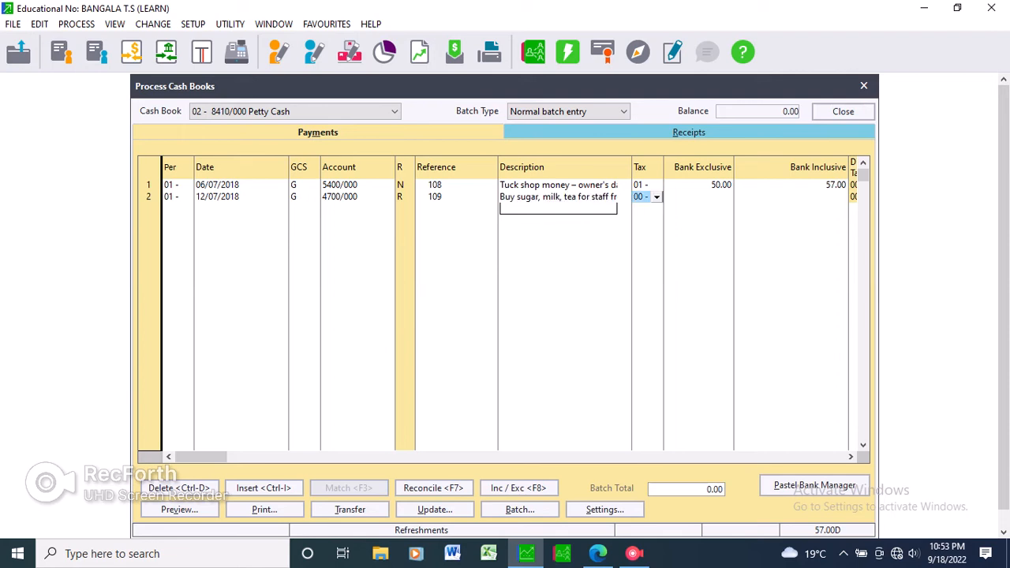
Set the second payment line's tax type to 01.
key("Return")
key("Down")
key("Return")
key("Return")
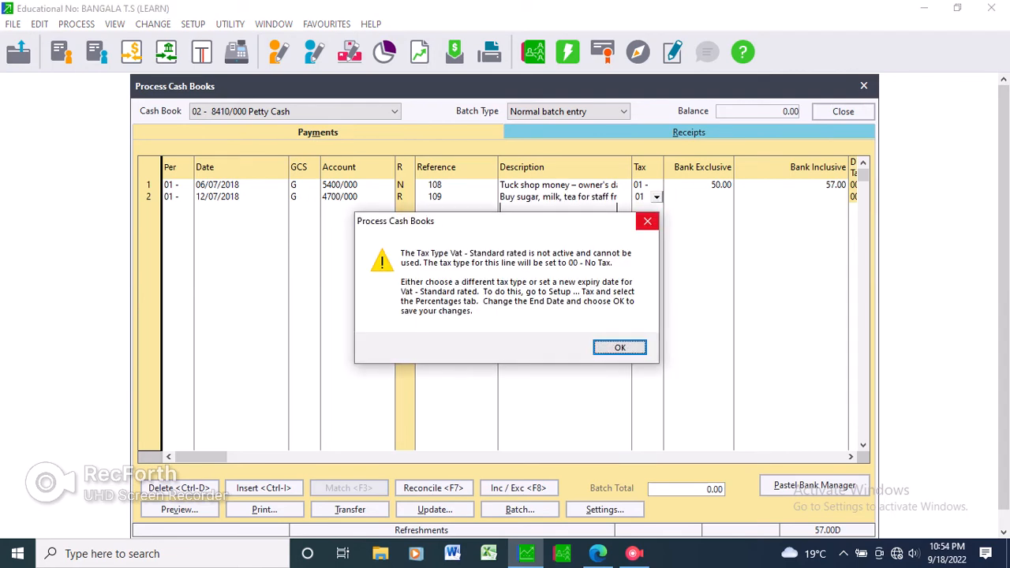
key("Return")
key("Return")
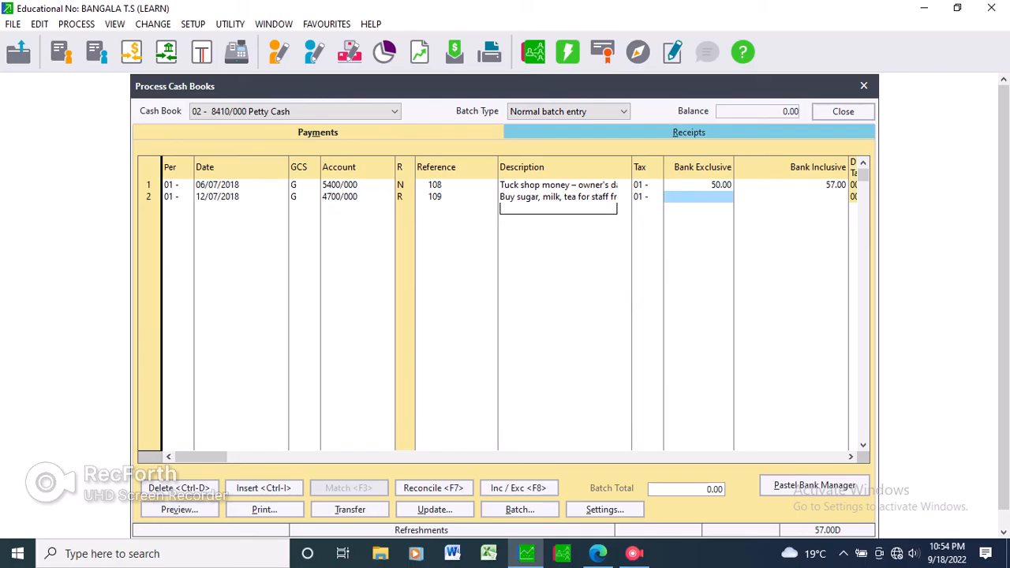
Enter the 12/07/18 voucher amount of 125.00 as the second line's bank exclusive amount and complete the line.
left_click(598, 553)
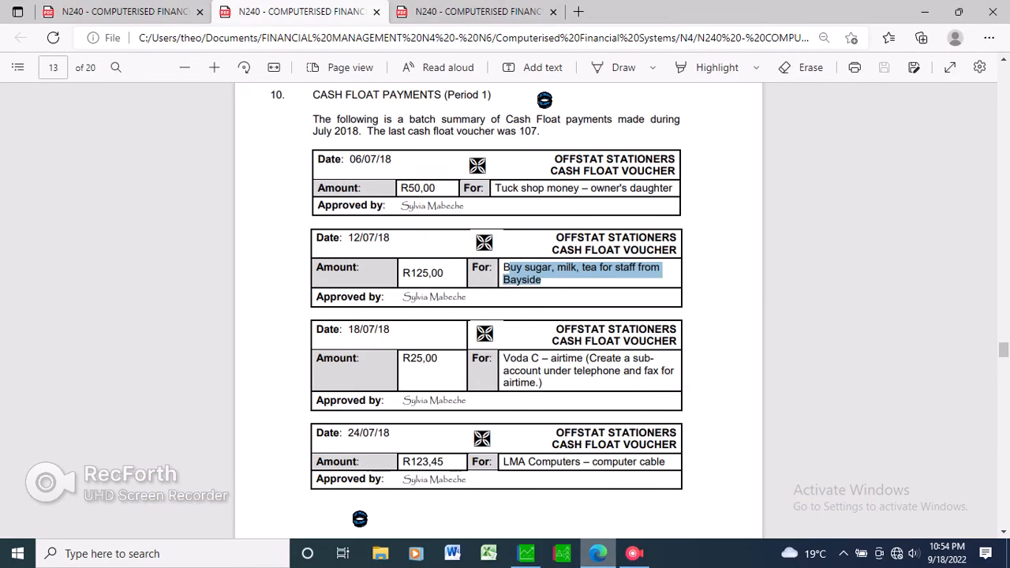
left_click(526, 553)
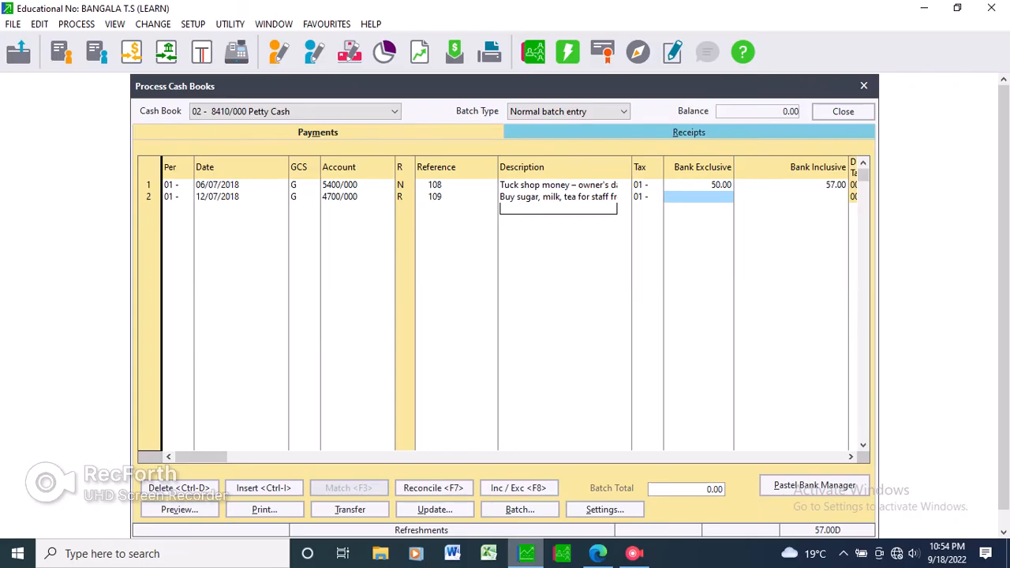
type("125")
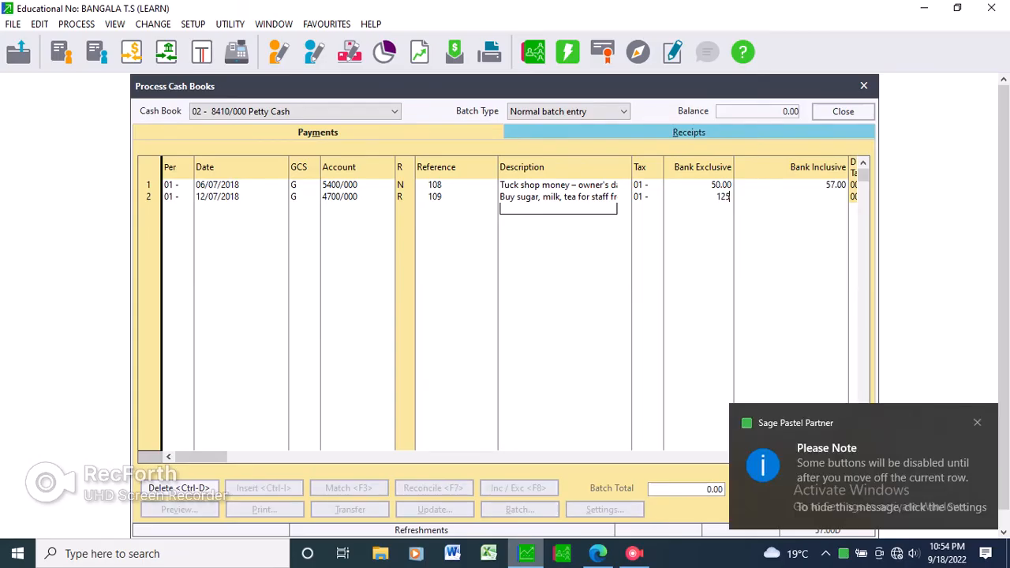
key("Return")
Start a third payment line in period 01 with the date 18/07/2017 and GCS type G.
key("Return")
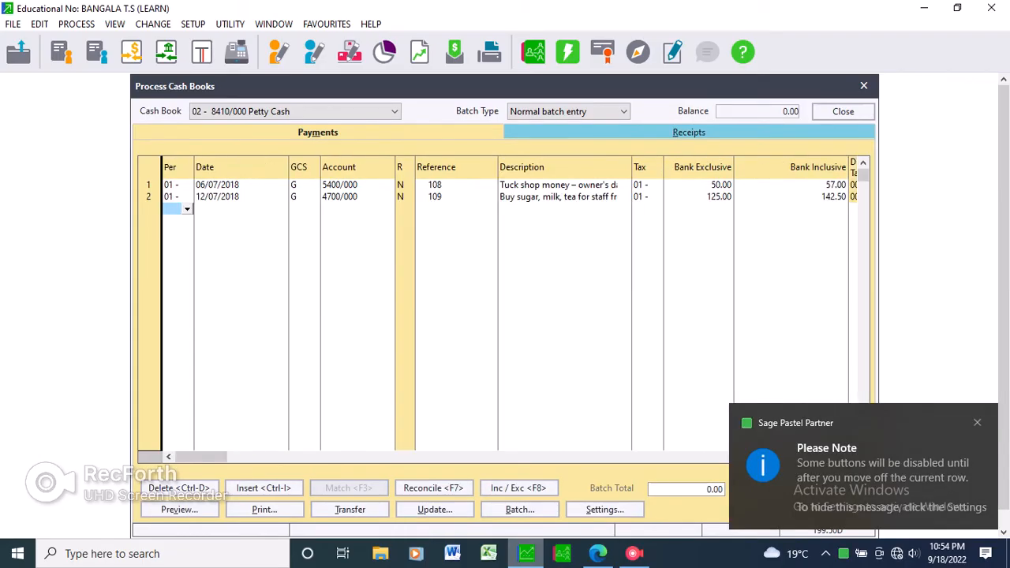
key("Return")
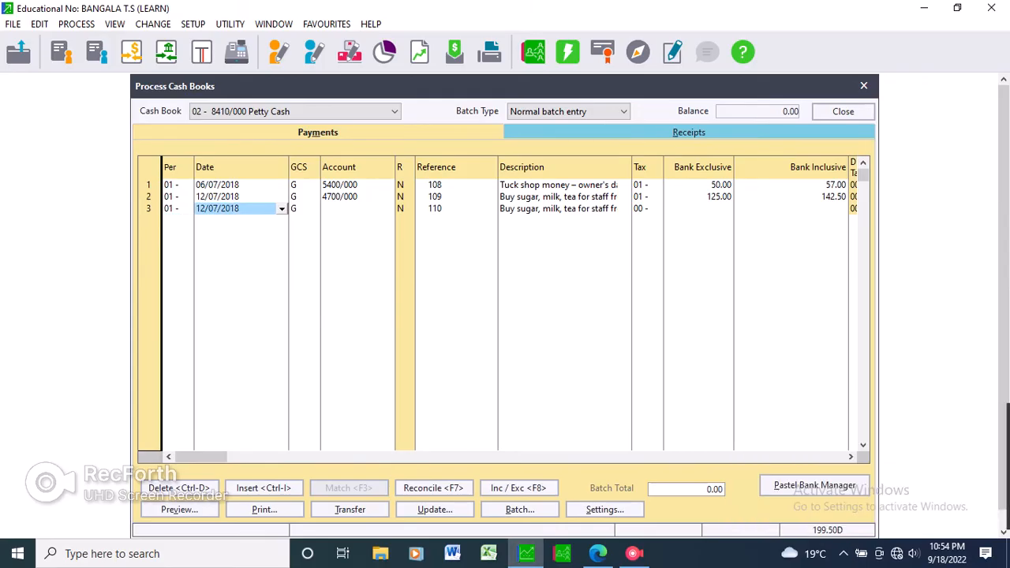
key("alt+Tab")
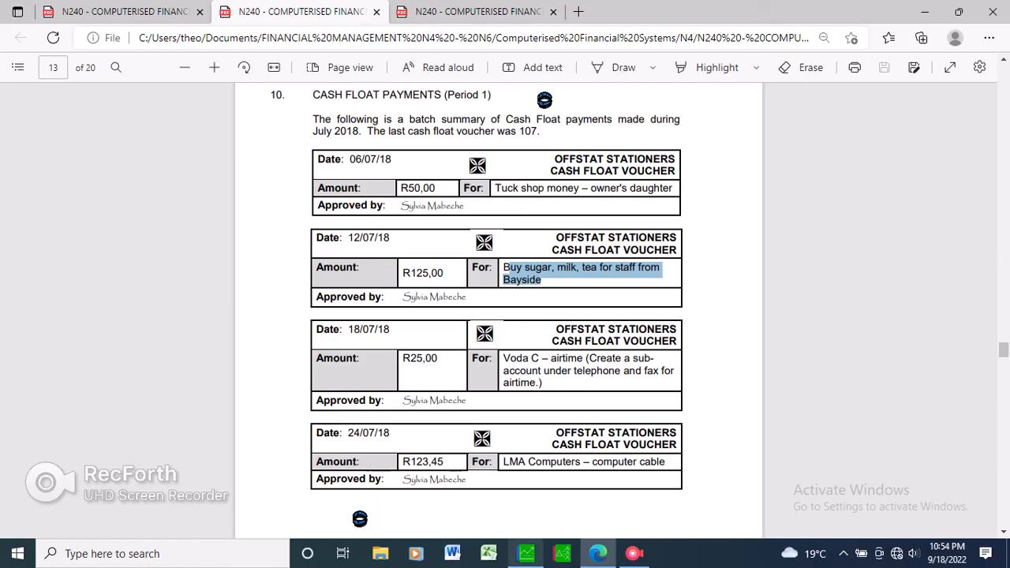
key("alt+Tab")
type("18")
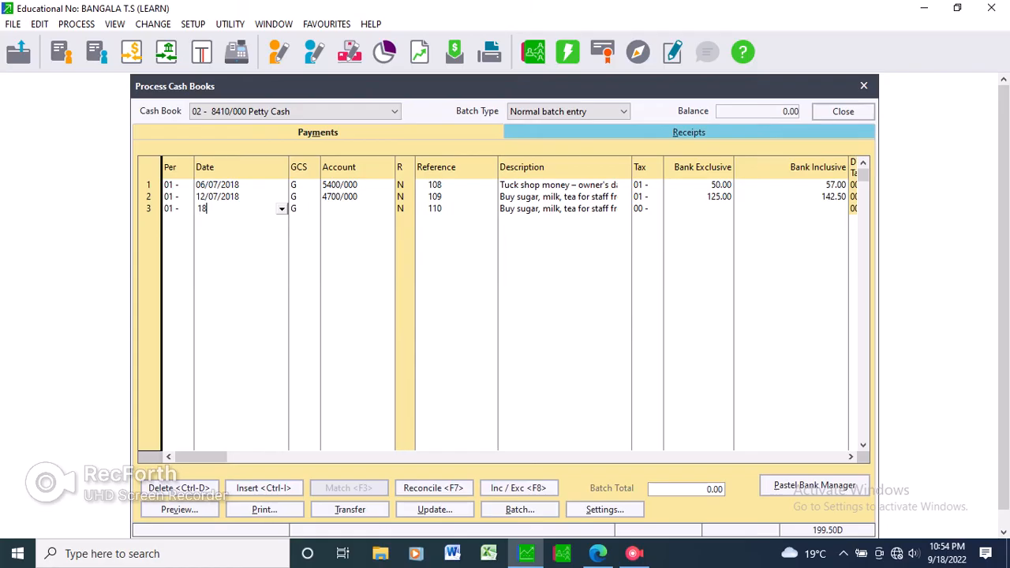
type("/07/17")
key("Return")
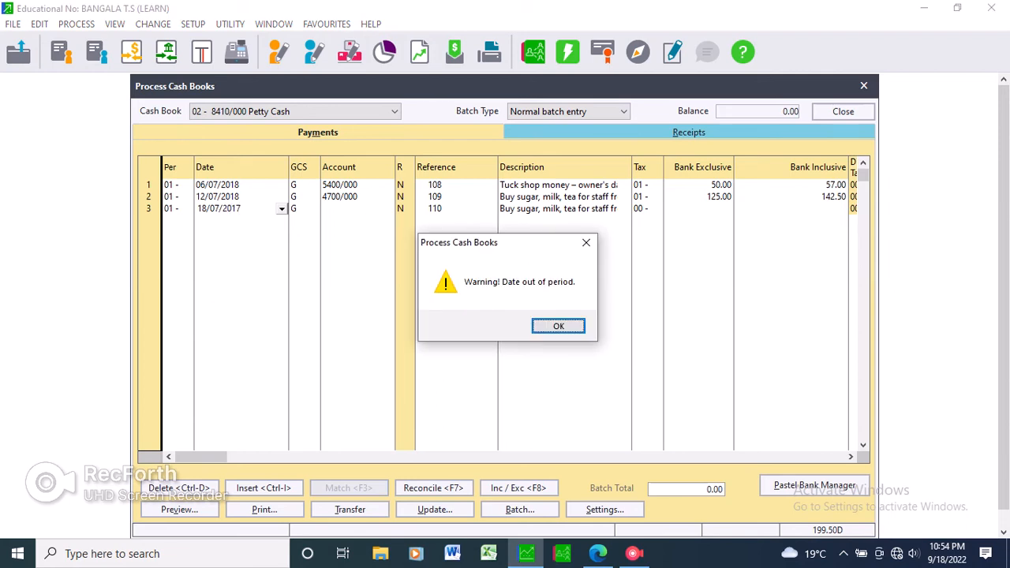
key("Return")
key("Return")
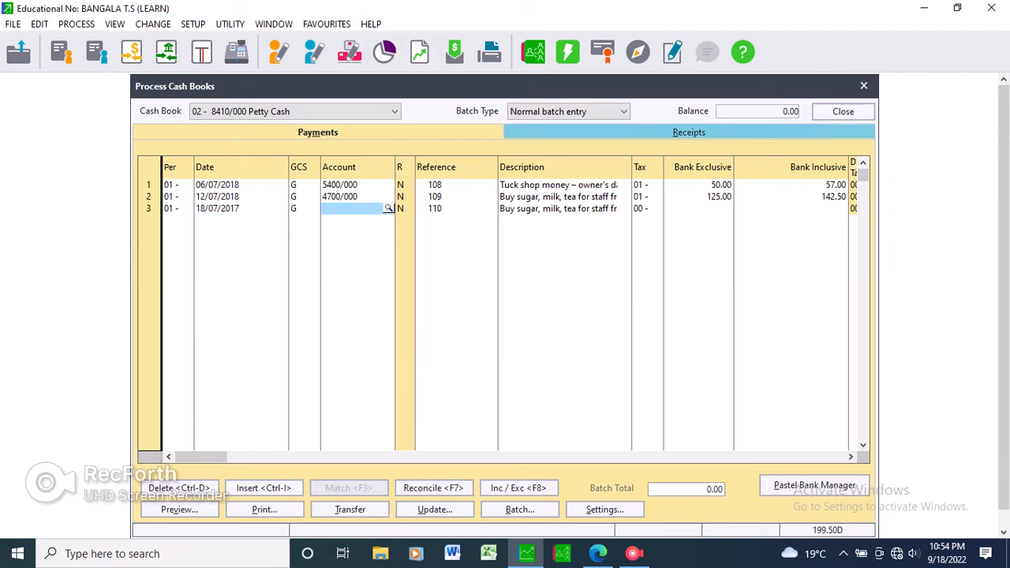
Locate the Telephone & Fax account 4600/000 in the third payment line's account lookup, checking the airtime voucher's instruction.
left_click(388, 208)
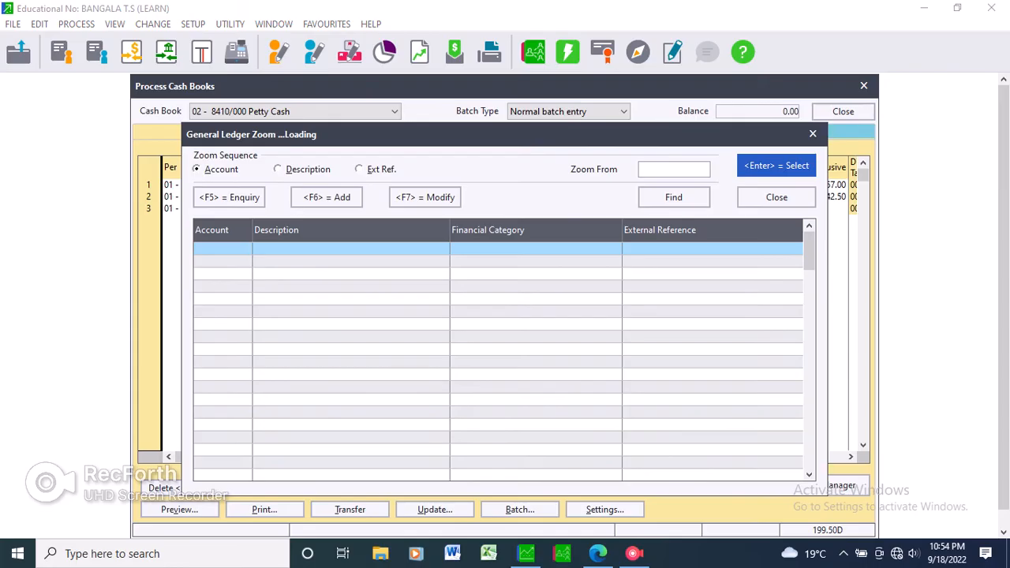
key("alt+Tab")
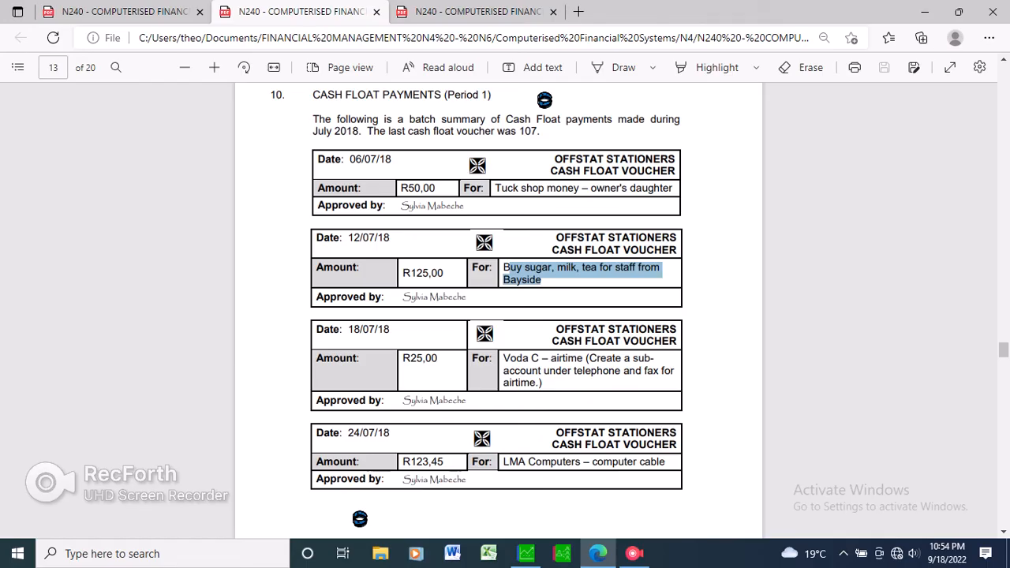
key("alt+Tab")
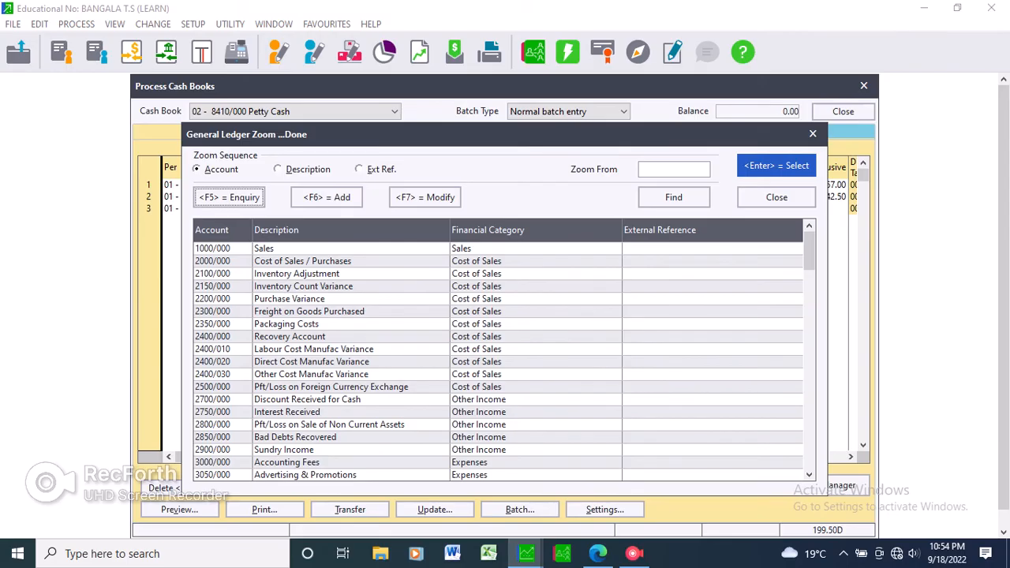
left_click(314, 349)
scroll(314, 349, "down", 13)
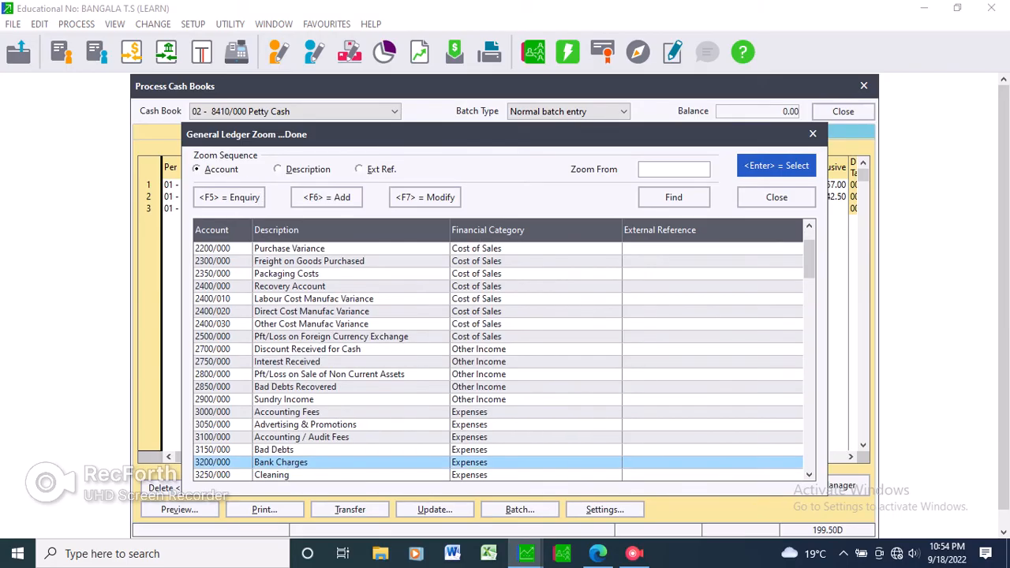
scroll(498, 362, "down", 7)
scroll(499, 362, "down", 11)
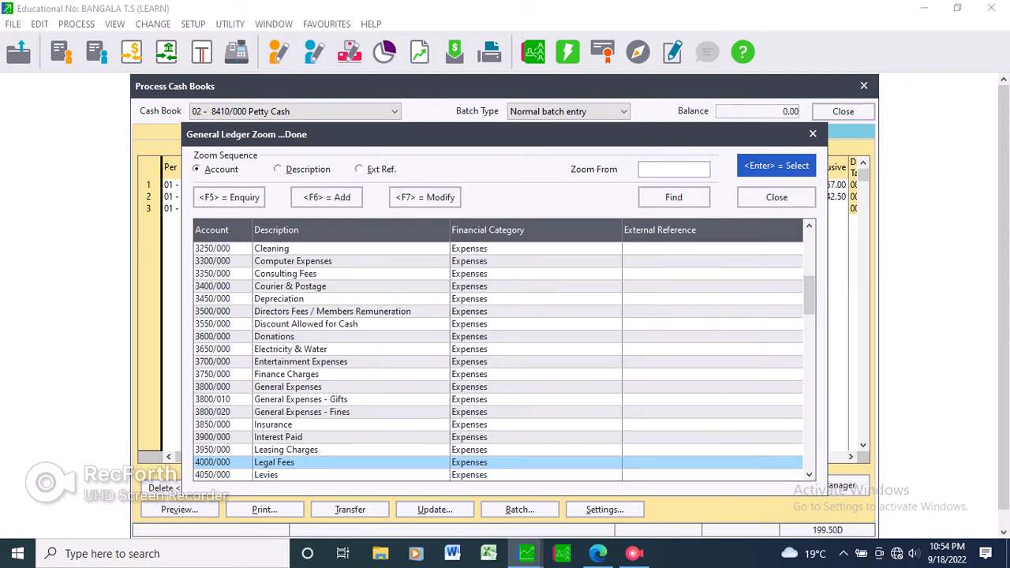
scroll(498, 362, "down", 5)
scroll(498, 362, "down", 11)
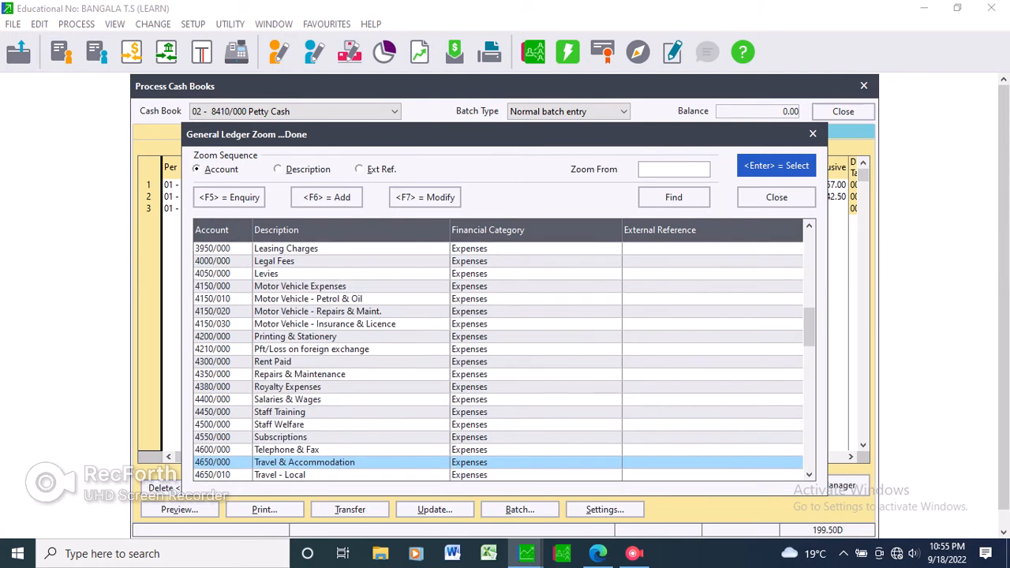
scroll(499, 361, "down", 1)
key("Up")
key("Up")
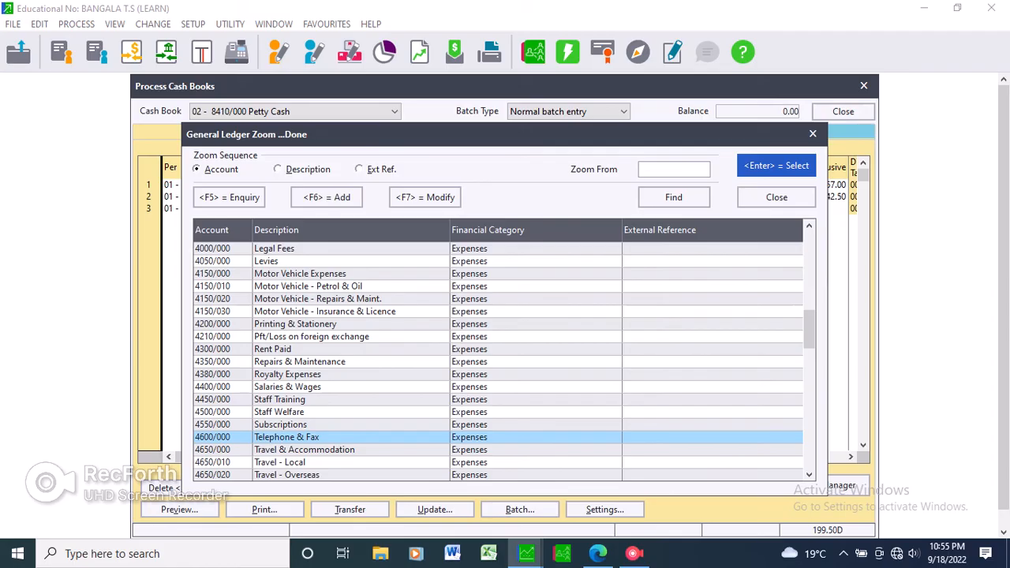
Start a new general ledger account with main account number 4600 and sub account number 001.
key("Escape")
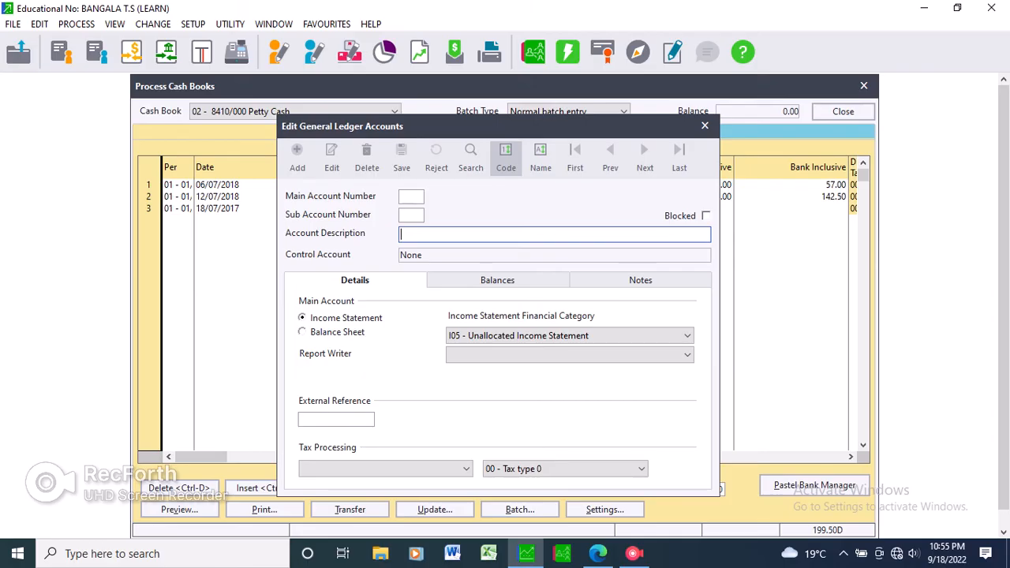
left_click(411, 197)
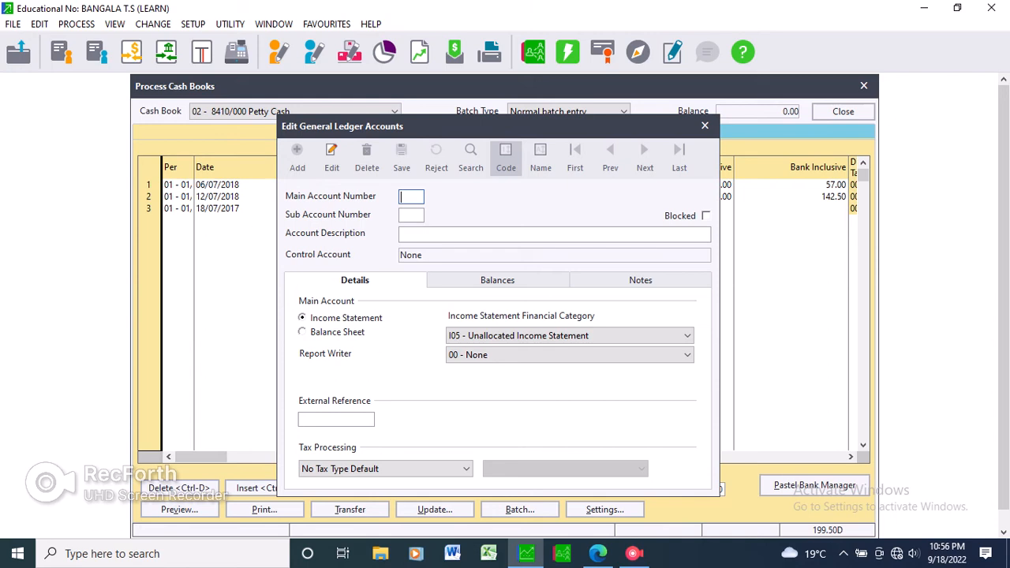
type("4600")
key("Tab")
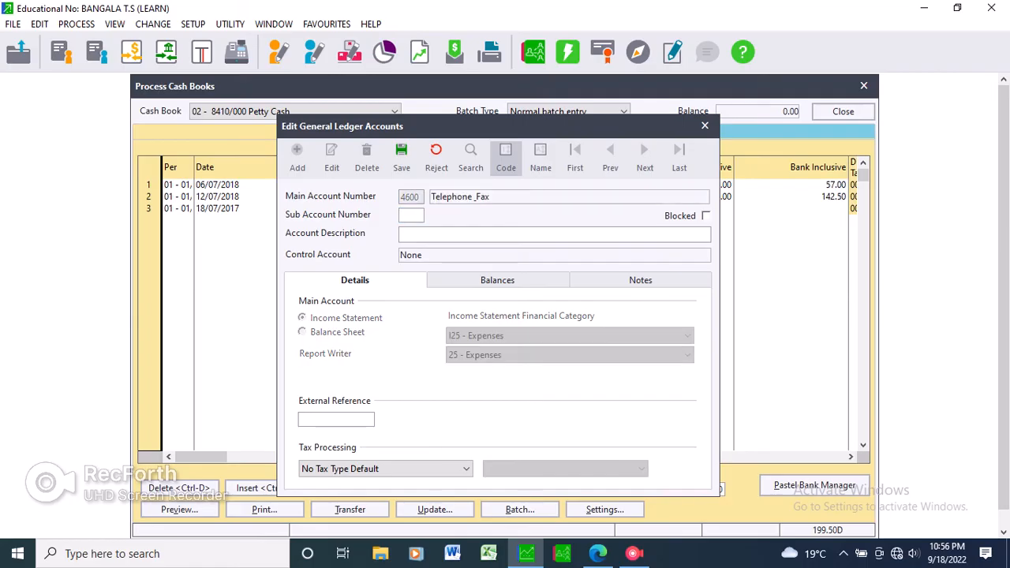
type("01")
key("Tab")
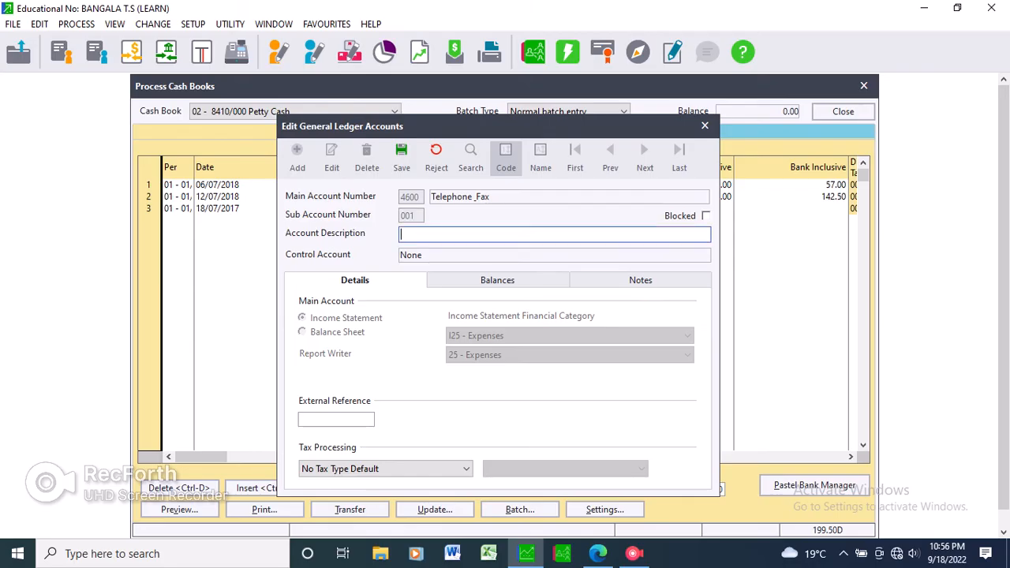
Describe the new sub-account as "Voda C - airtime", save it and close the account editor.
type("Voda C - airtime")
left_click(401, 158)
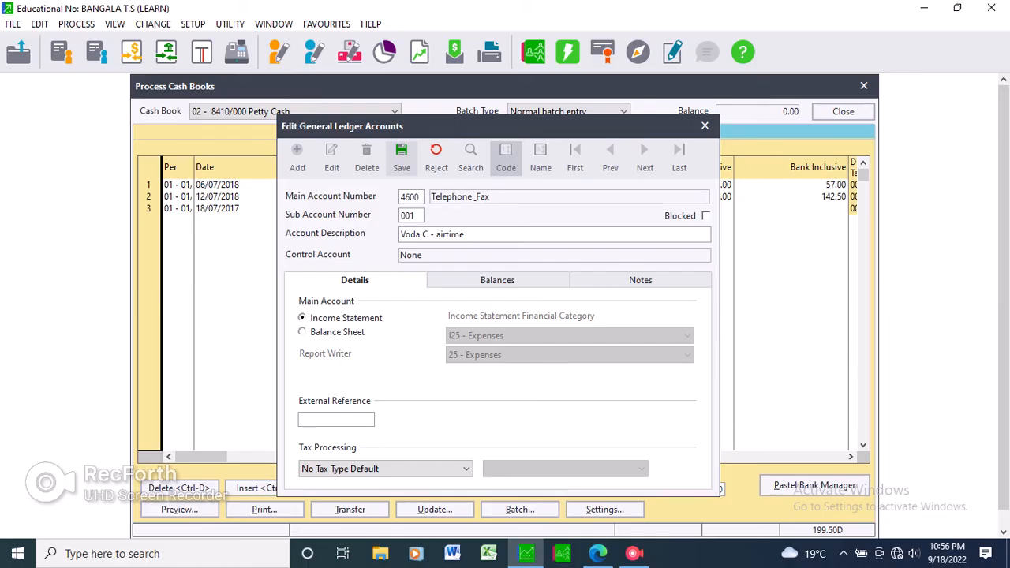
left_click(402, 157)
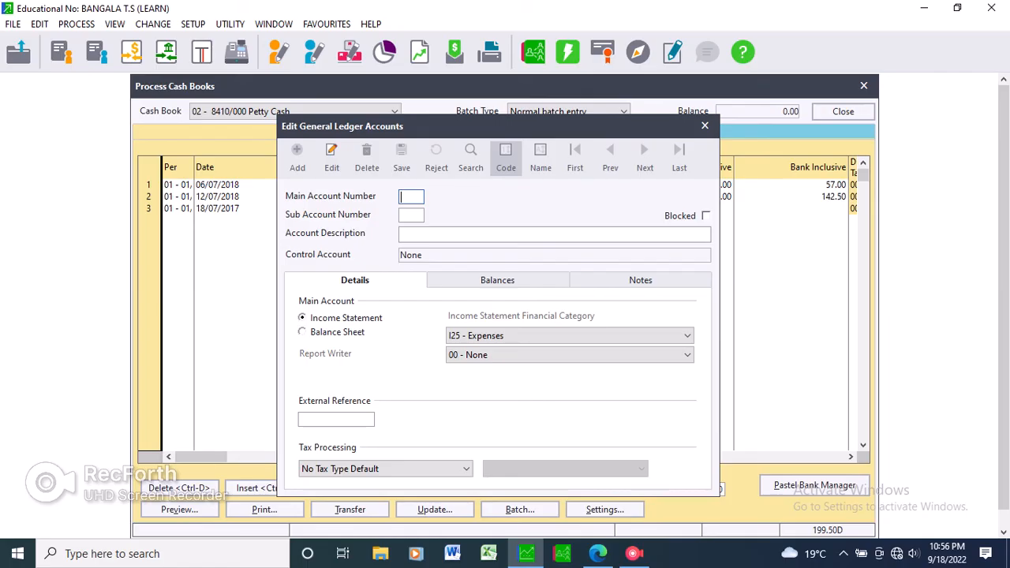
left_click(705, 125)
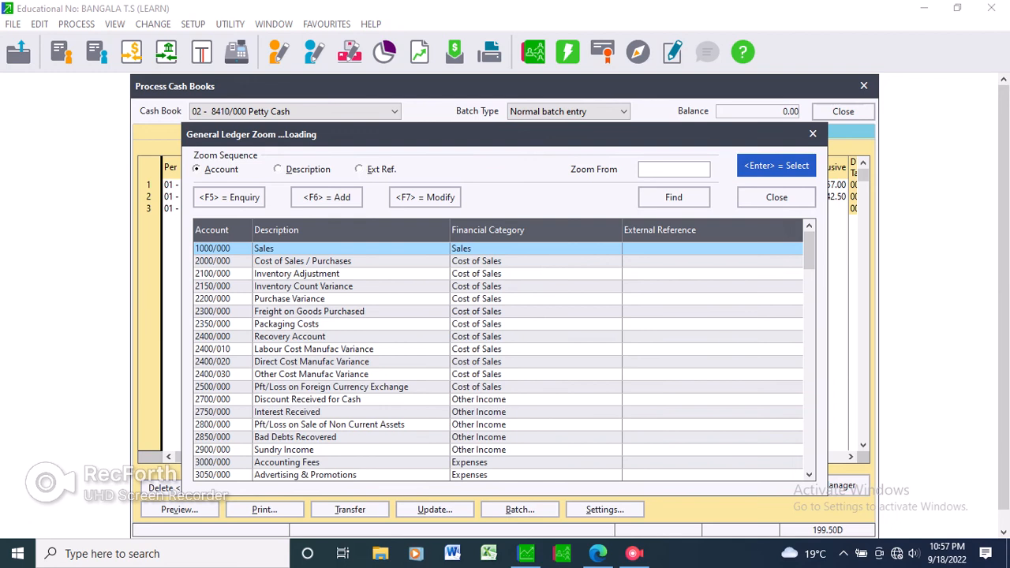
Find accounts from 460 in the ledger lookup and assign 4600/001 Voda C - airtime to the third payment line.
type("460")
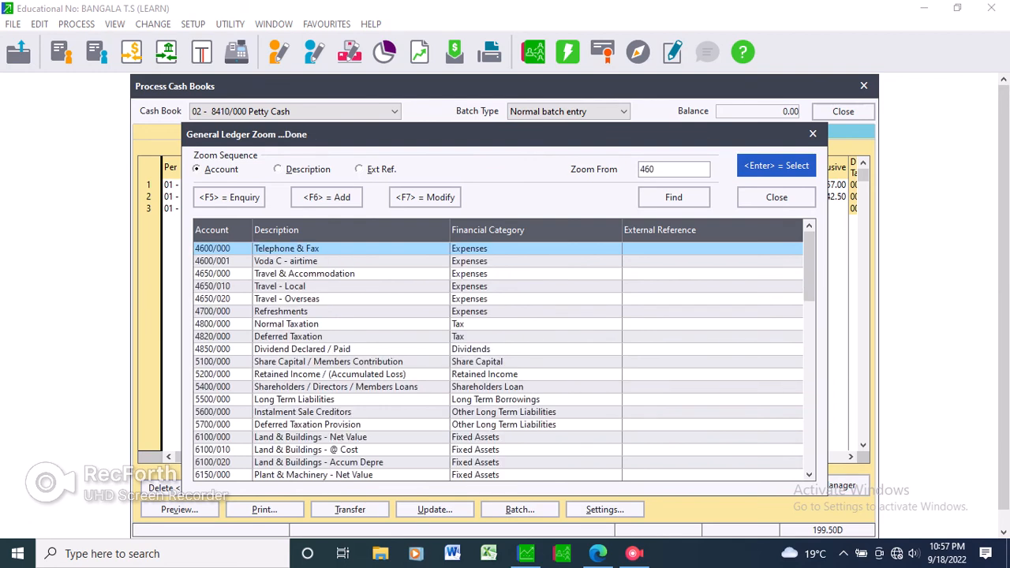
key("Return")
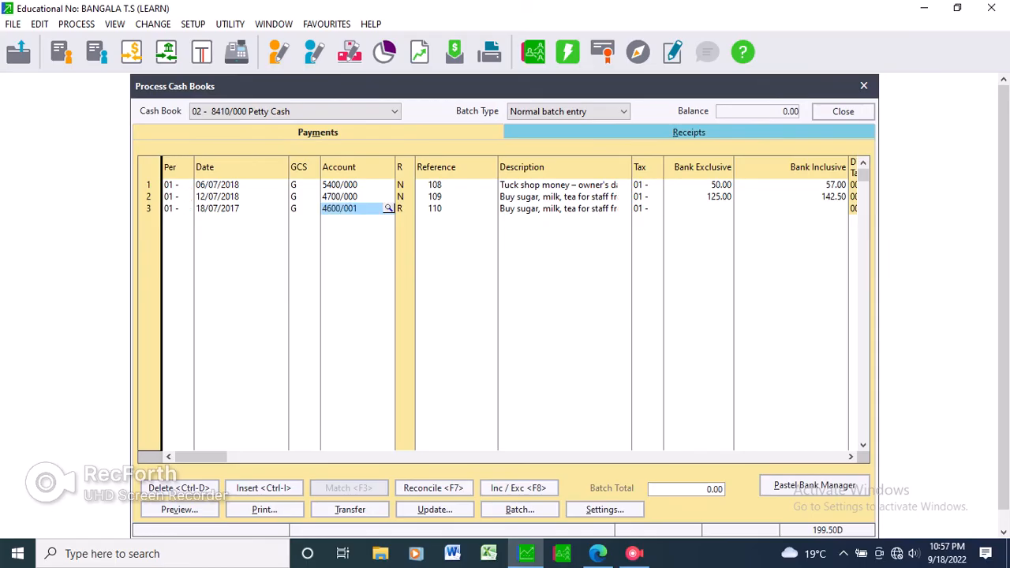
key("Return")
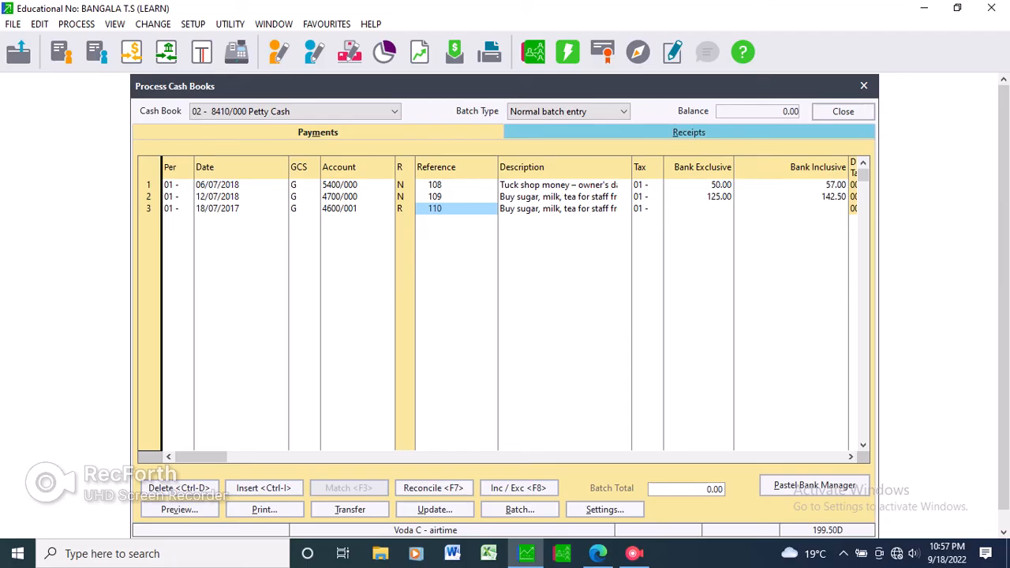
Replace the third payment line's description with "Airtime", keeping tax type 01.
left_click(559, 209)
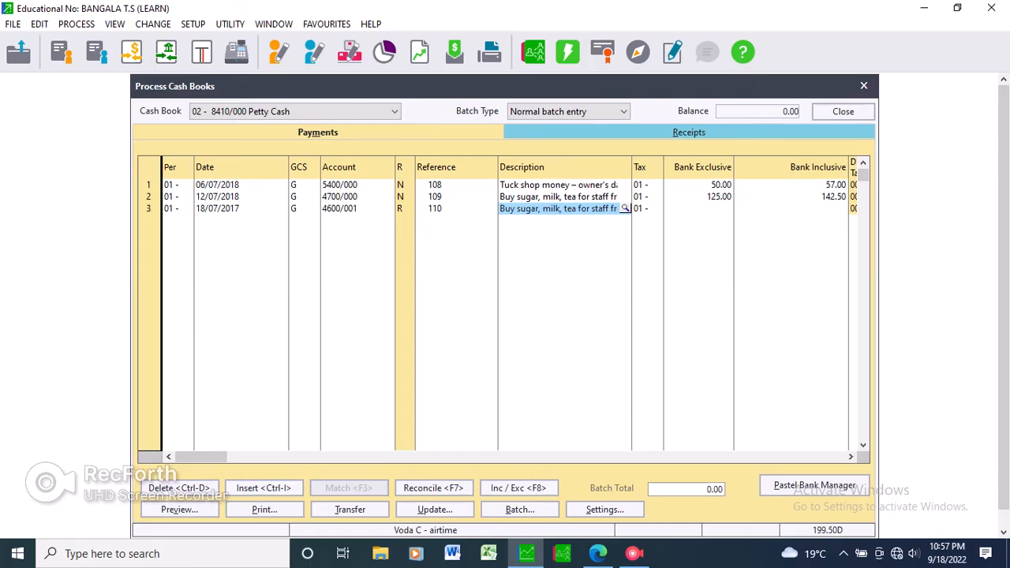
type("Airtime")
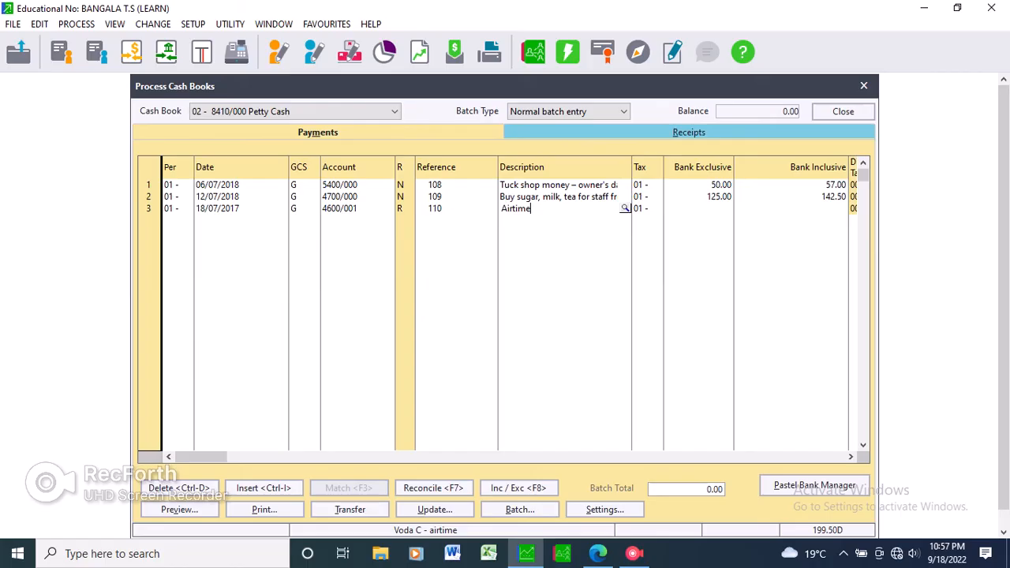
key("Tab")
Enter 25 as the third line's bank exclusive amount and complete the line.
key("Tab")
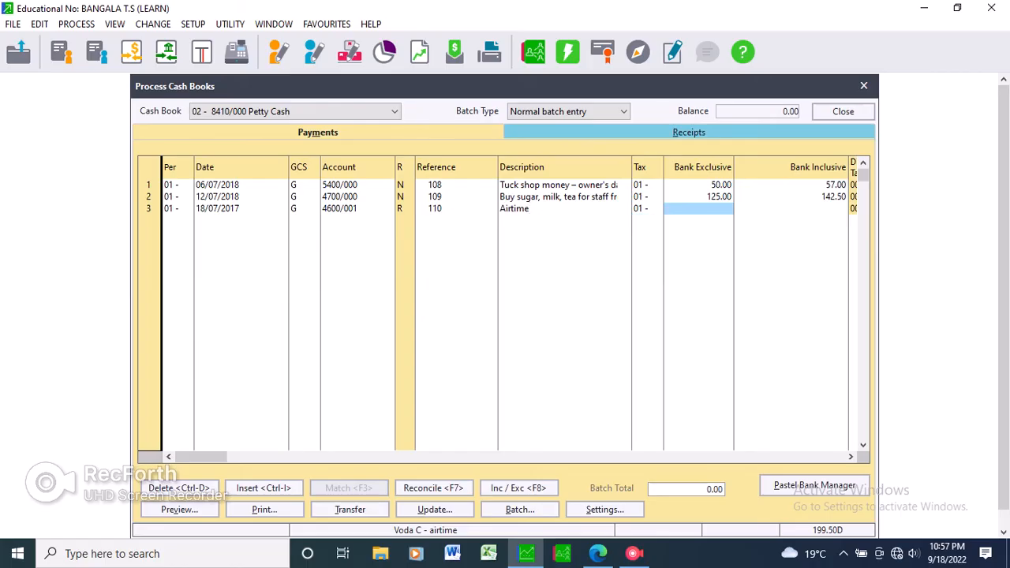
type("25")
key("Tab")
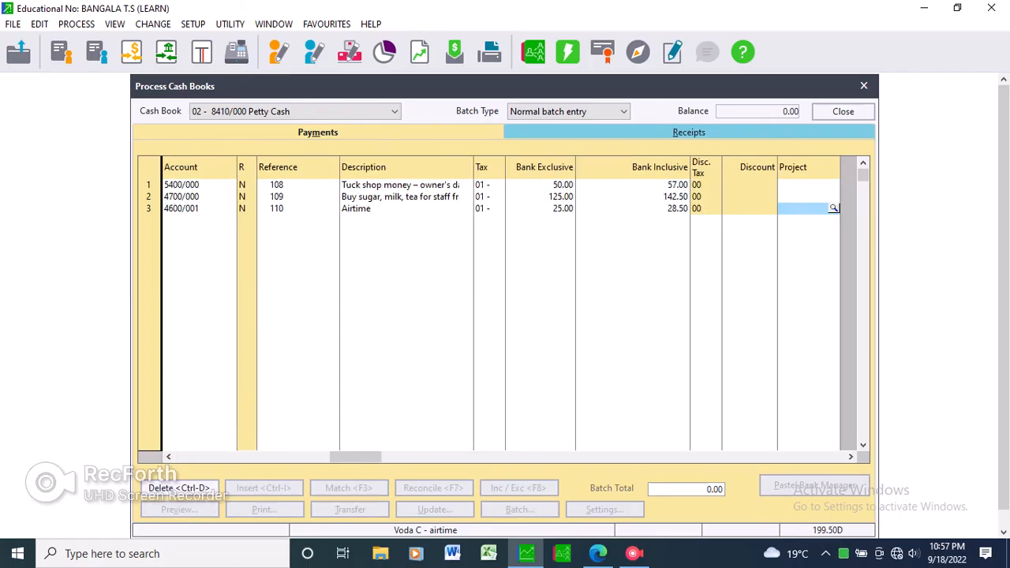
key("Tab")
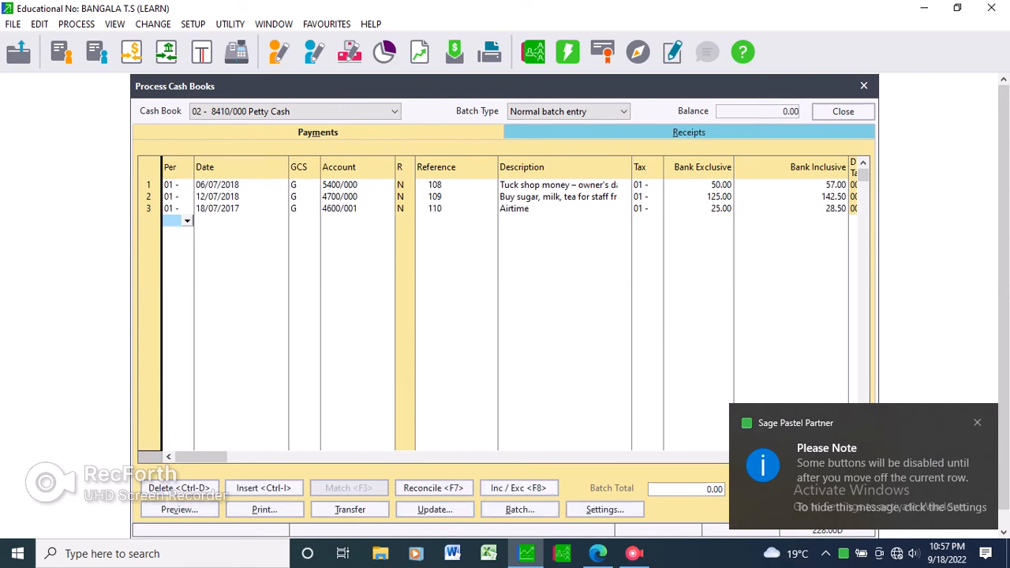
Start a fourth payment line in period 01 with the date 24/07/18 and GCS type G.
key("Tab")
type("24")
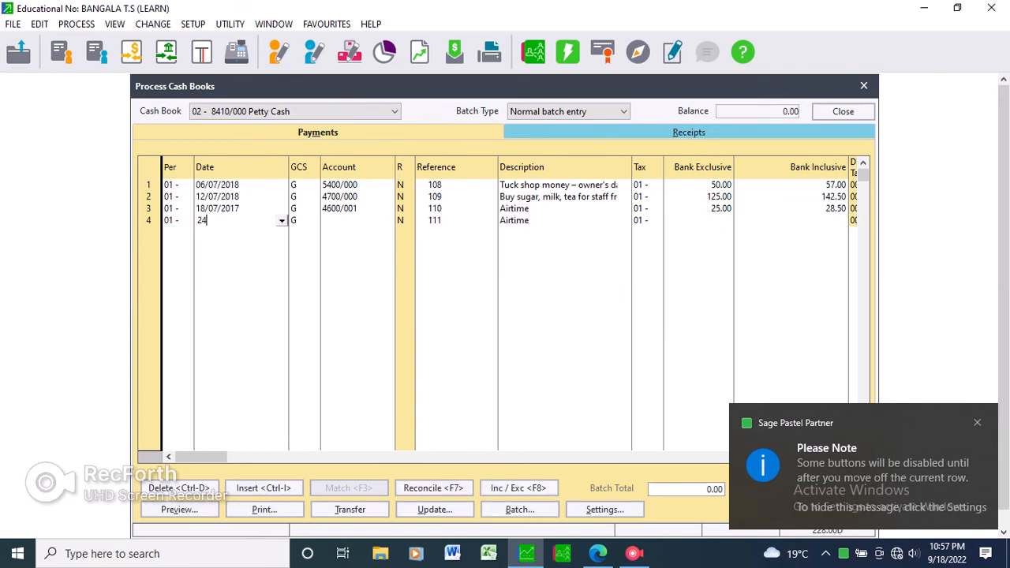
type("/07/18")
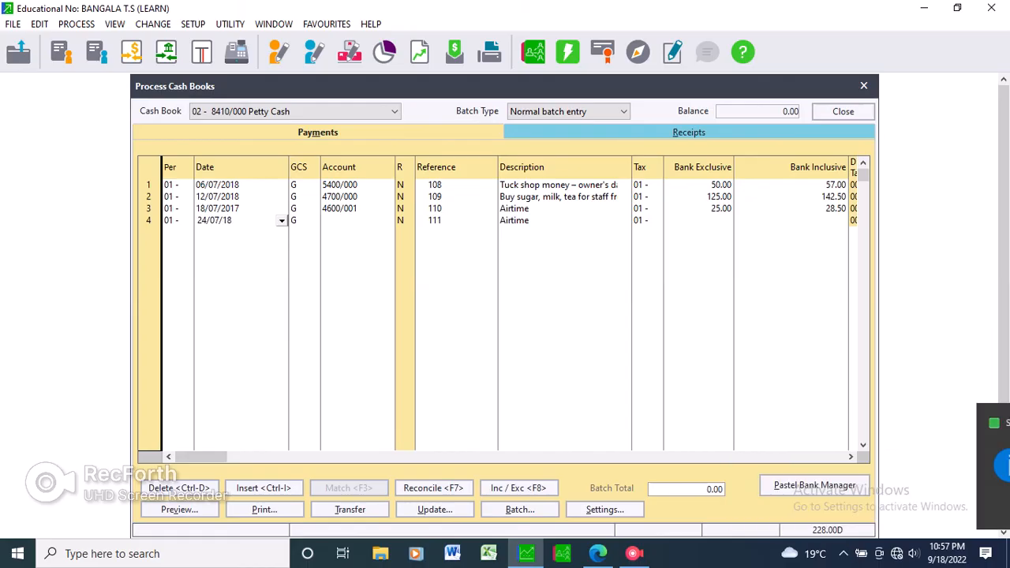
key("Tab")
key("Return")
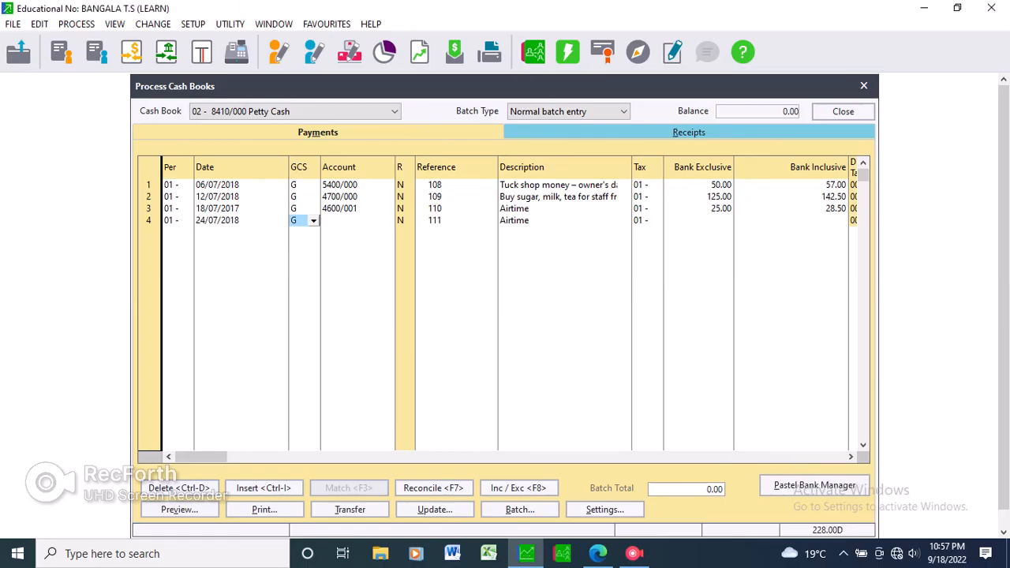
key("Tab")
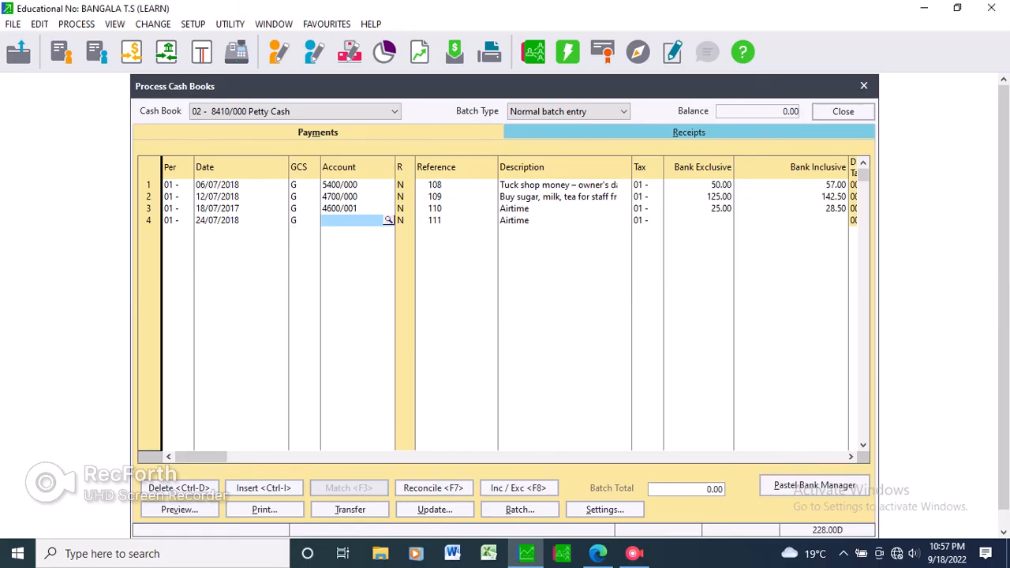
Copy "MA Computers – computer cable" from the 24/07/18 voucher in the exam paper PDF and return to Sage Pastel.
key("alt+Tab")
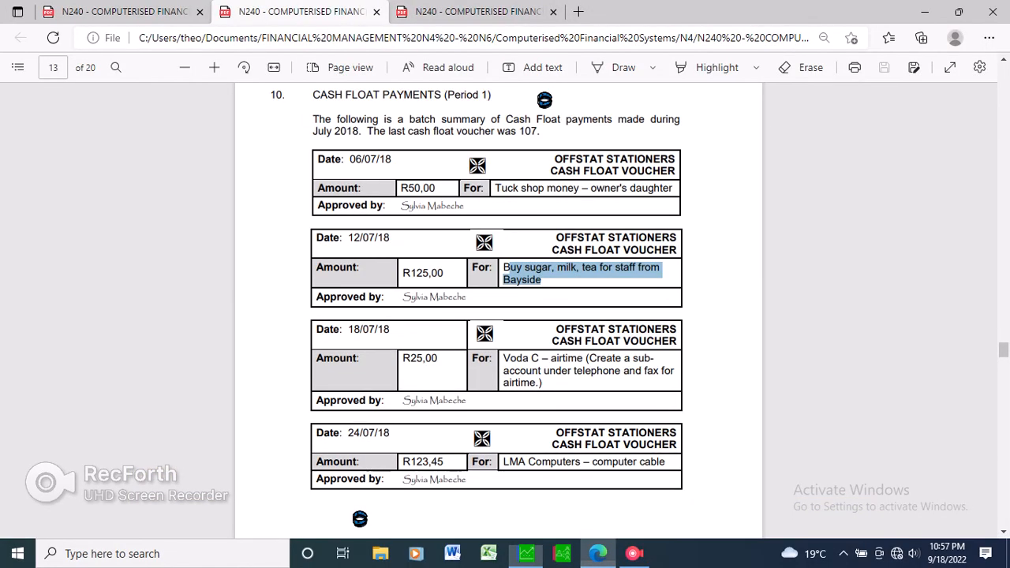
left_click(553, 281)
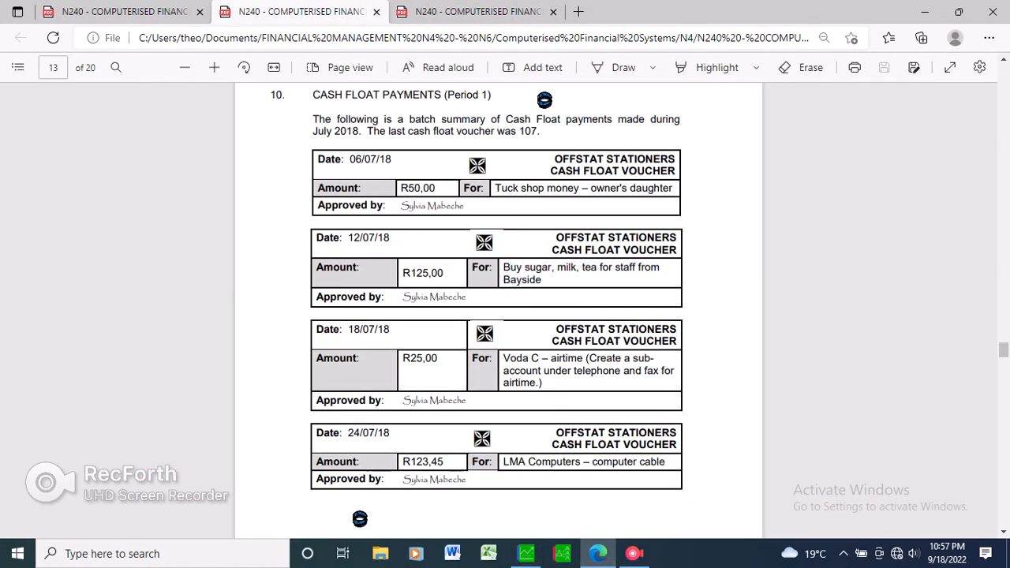
left_click_drag(518, 462, 666, 462)
left_click_drag(519, 462, 510, 462)
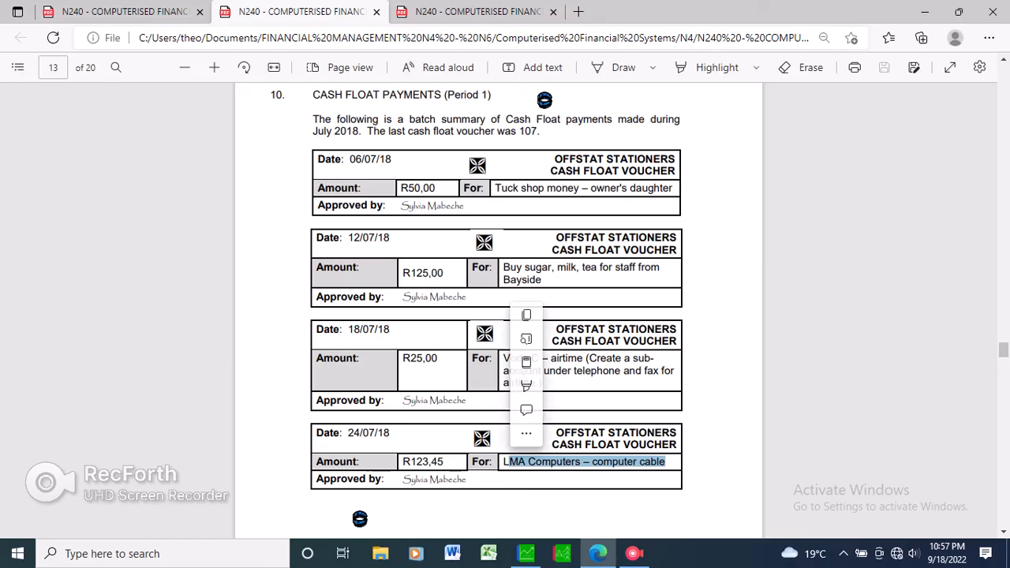
right_click(523, 461)
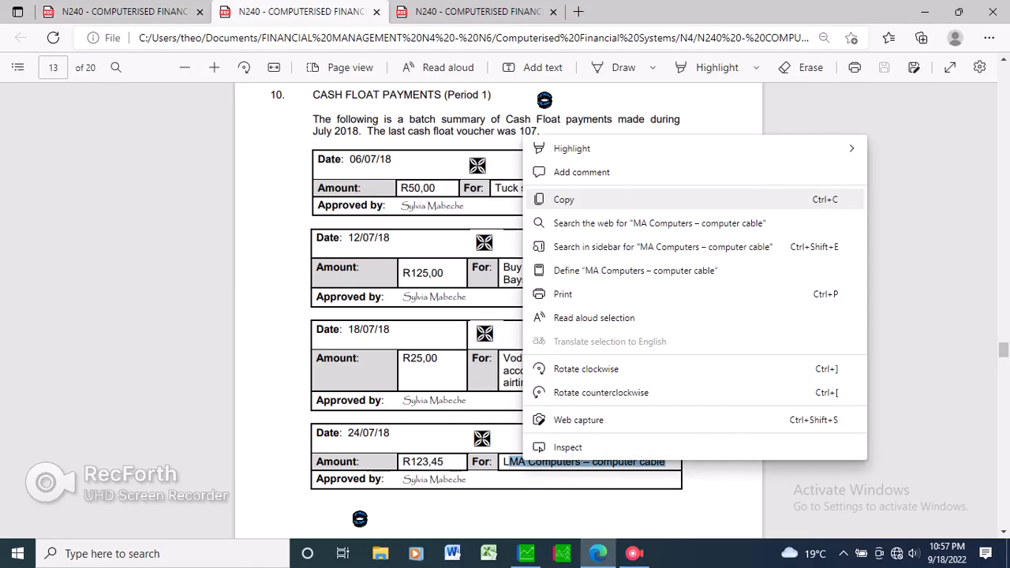
left_click(564, 200)
left_click(527, 553)
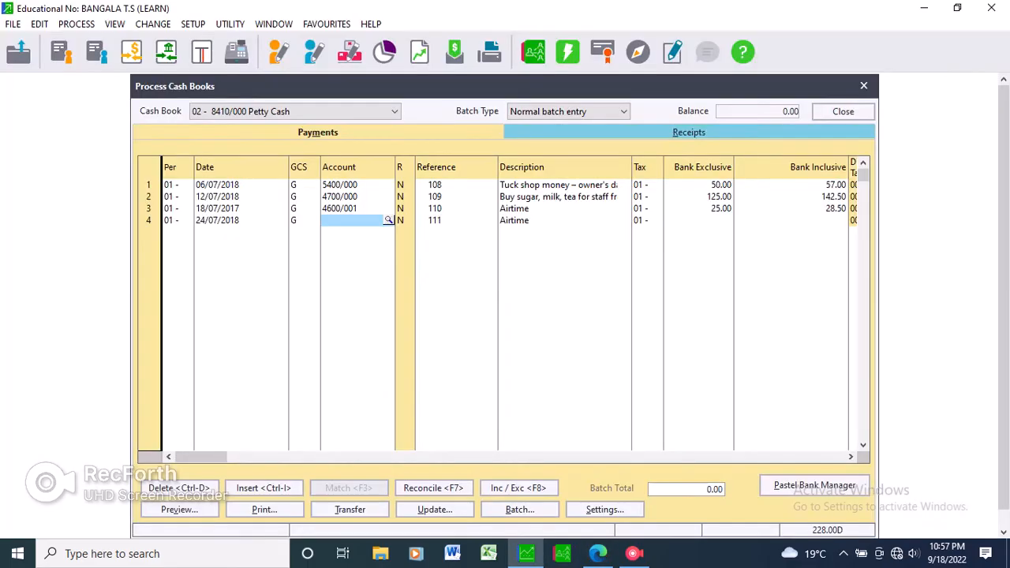
Look up account 6300/010 Office Equipment - @ Cost and assign it to the fourth payment line.
left_click(388, 220)
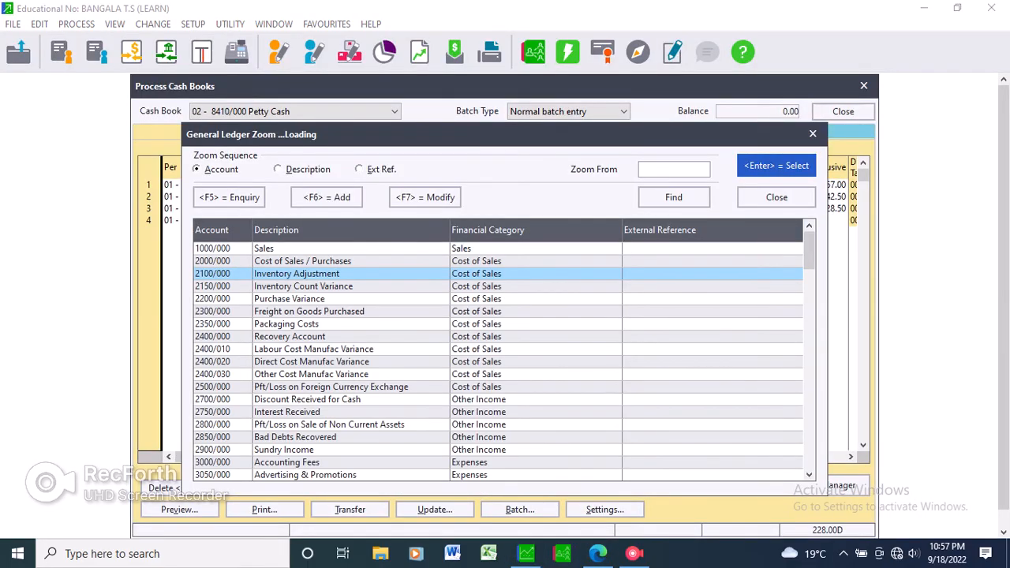
key("Down")
key("Down")
key("Down")
key("Down")
key("Down")
key("Down")
key("Down")
key("Down")
key("Down")
key("Down")
key("Down")
key("Down")
key("Down")
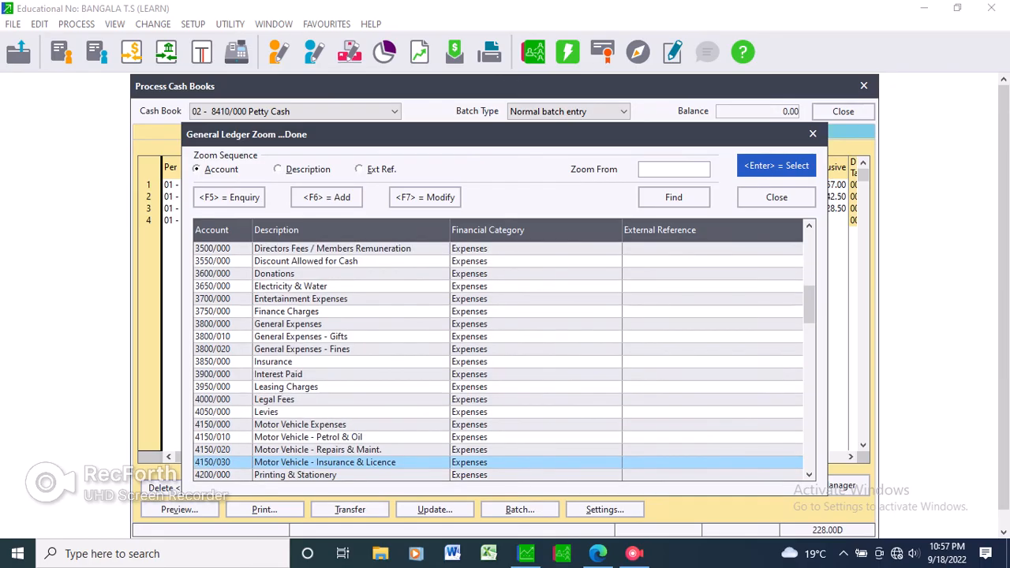
key("Down")
key("Down")
key("Down")
key("Down")
key("Down")
key("Down")
key("Down")
key("Down")
key("Down")
key("Down")
key("Down")
key("Down")
key("Down")
key("Down")
key("Down")
key("Down")
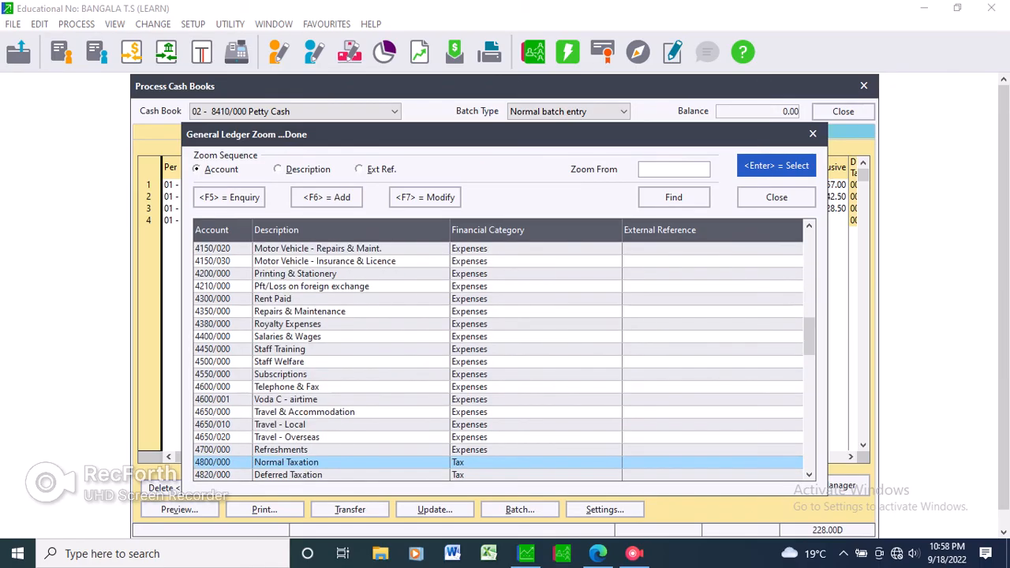
key("Down")
key("Down")
key("Down")
key("Down")
key("Down")
key("Down")
key("Down")
key("Down")
key("Down")
key("Down")
key("Down")
key("Down")
key("Down")
key("Down")
key("Down")
key("Down")
key("Down")
key("Down")
key("Down")
key("Down")
key("Down")
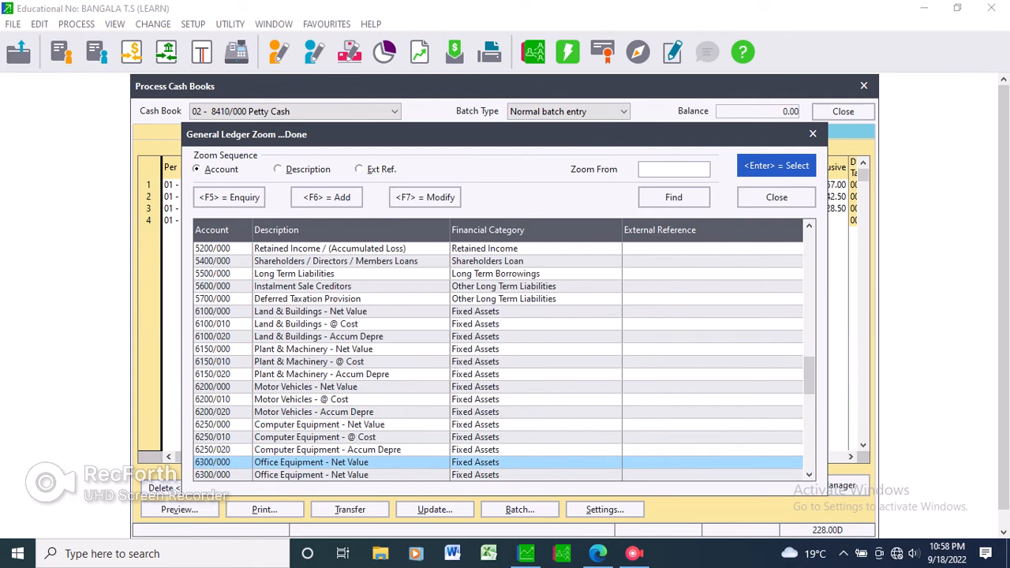
key("Down")
key("Down")
key("Up")
key("Up")
key("Up")
key("Up")
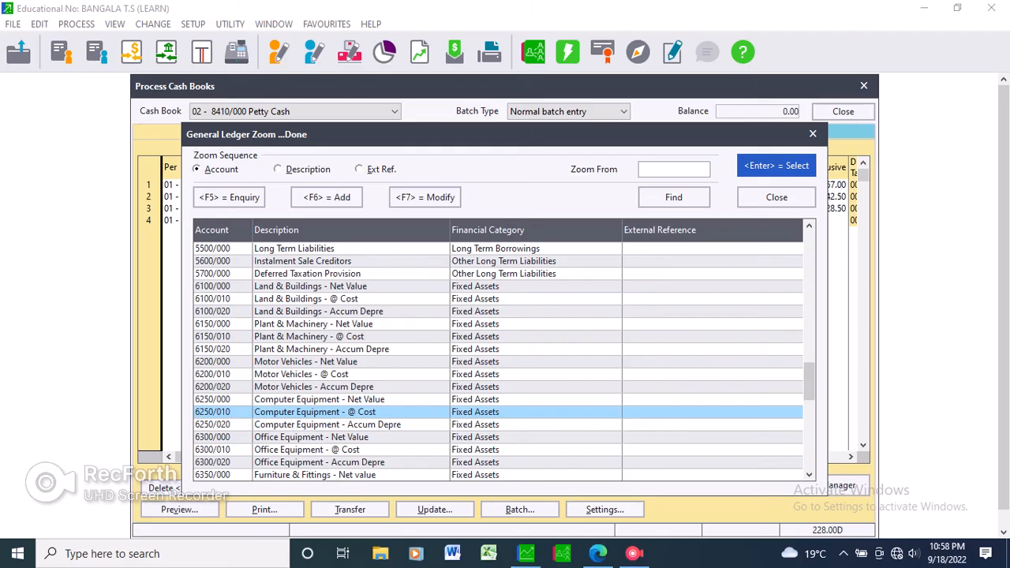
key("Down")
key("Down")
key("Down")
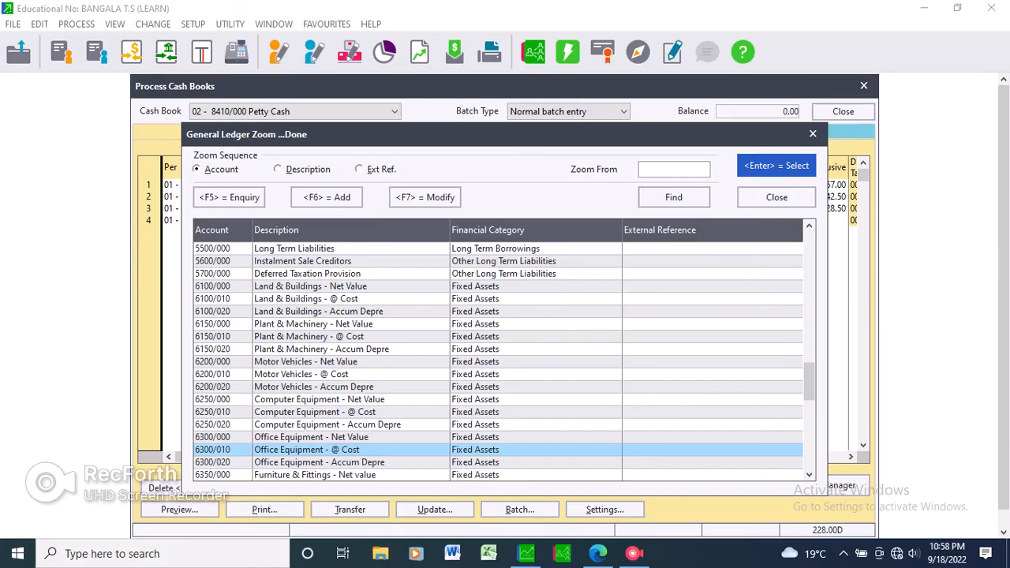
key("Return")
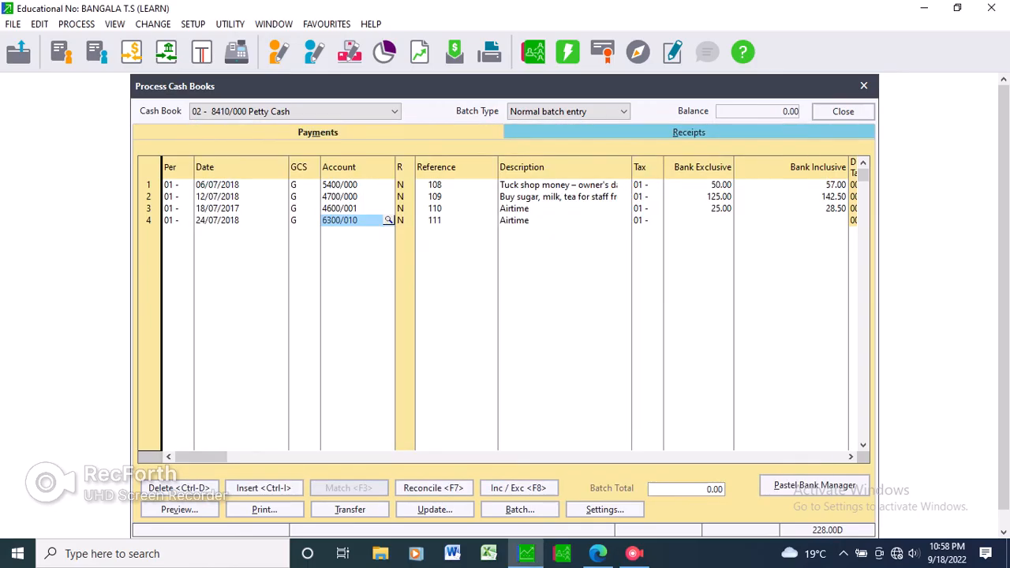
Replace the fourth payment line's description with the copied text "MA Computers – computer cable".
key("Return")
key("Return")
key("Return")
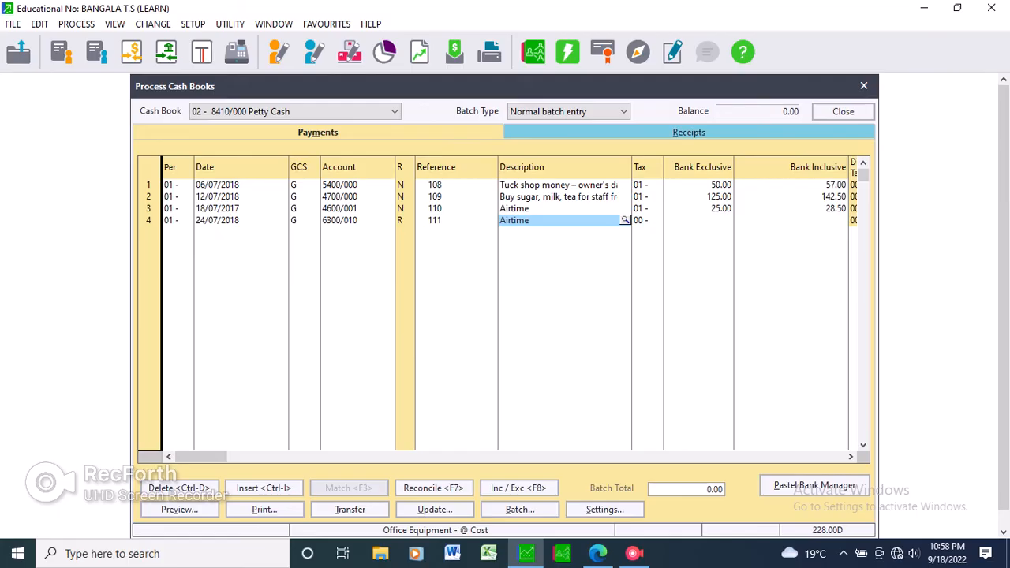
key("BackSpace")
key("End")
key("BackSpace")
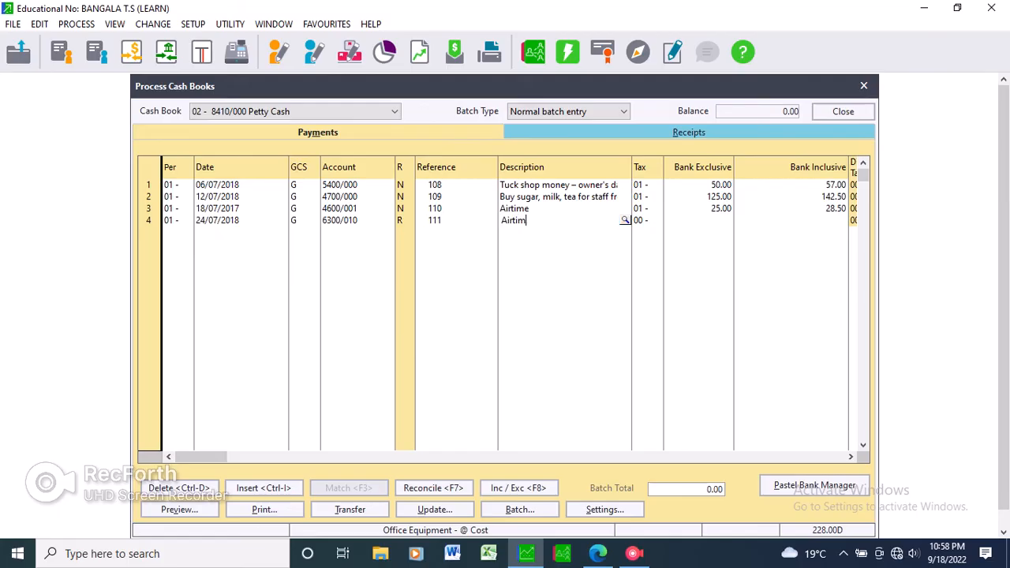
key("BackSpace")
key("BackSpace")
key("BackSpace")
key("BackSpace")
key("BackSpace")
key("BackSpace")
right_click(625, 221)
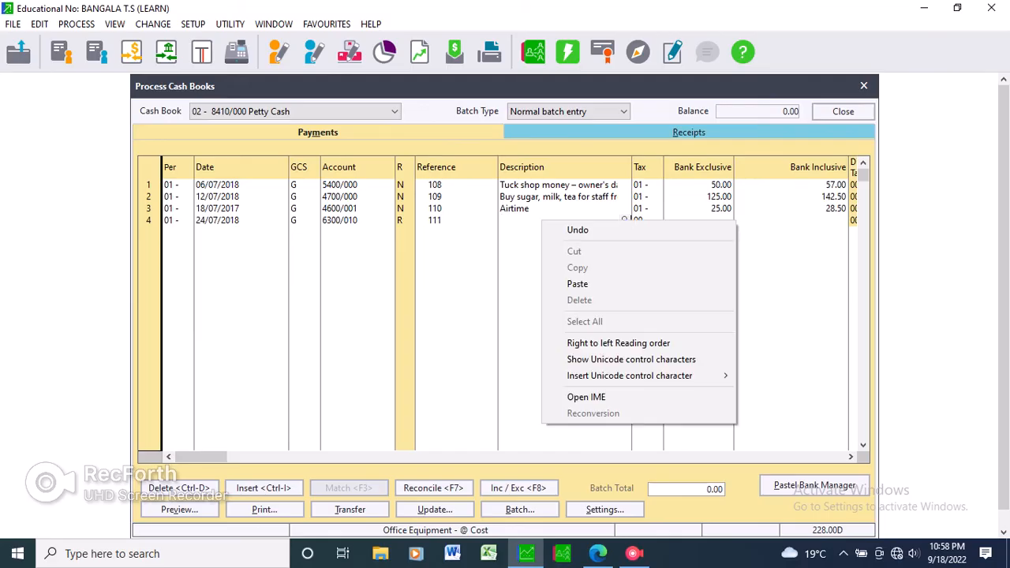
key("Return")
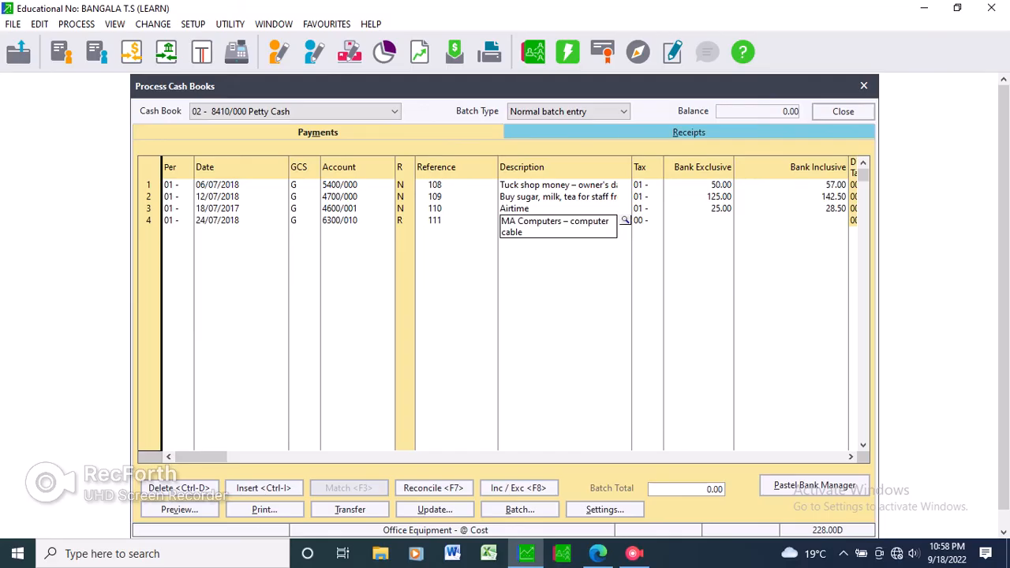
Complete the fourth line's description as "LMA Computers – computer cable" and set its tax type to 01 - Vat - Standard rated (14.00%).
type("L")
key("Tab")
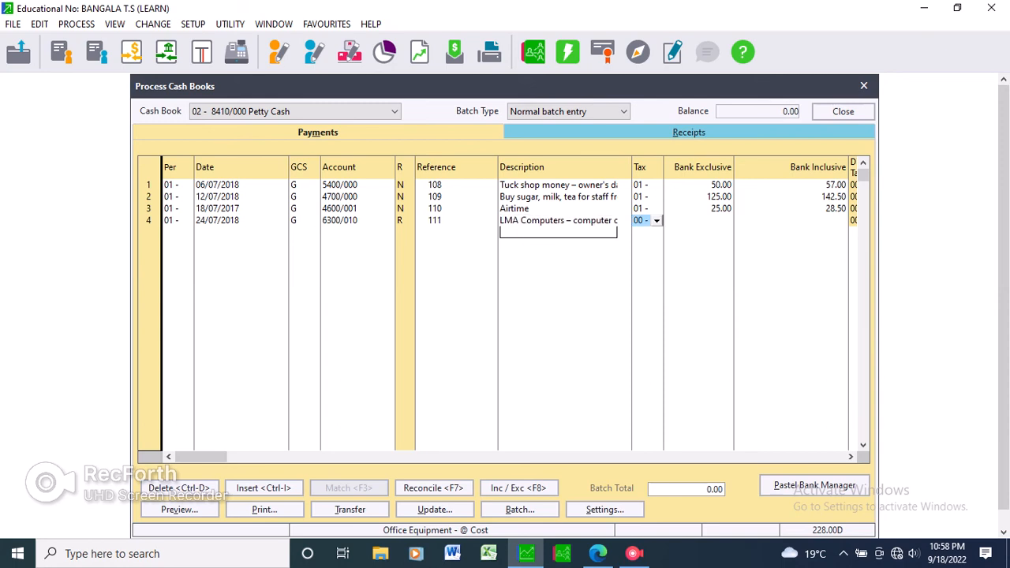
left_click(657, 221)
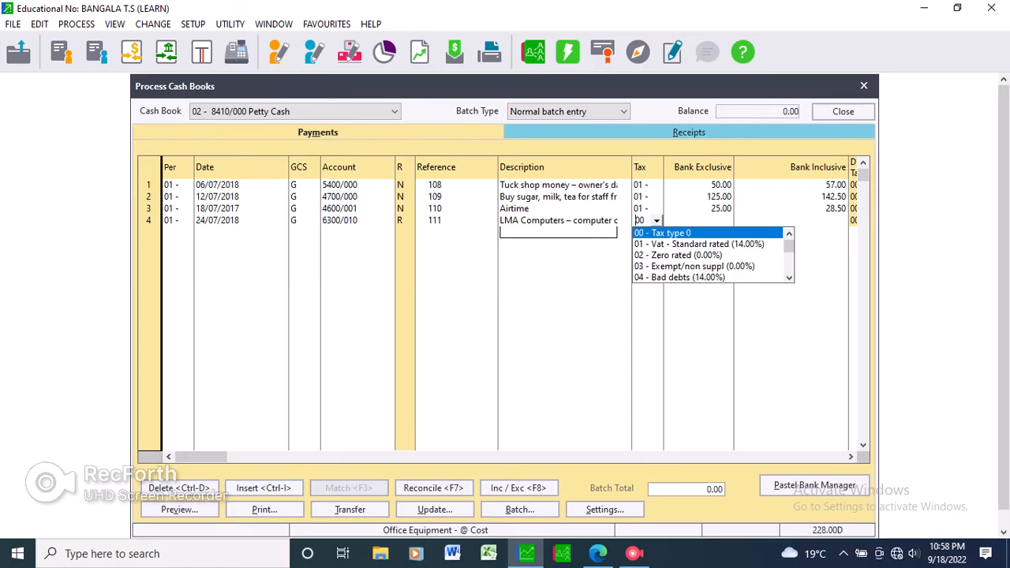
left_click(700, 244)
key("Tab")
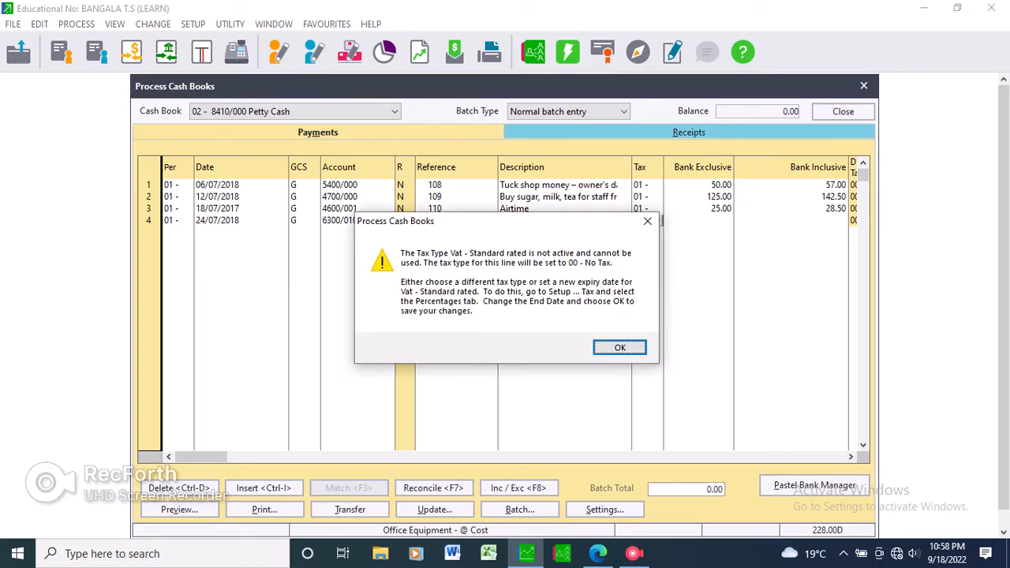
key("Return")
Check the 24/07/18 voucher's amount in the exam paper, enter 123.45 as the fourth line's bank exclusive amount and complete the line.
key("alt+Tab")
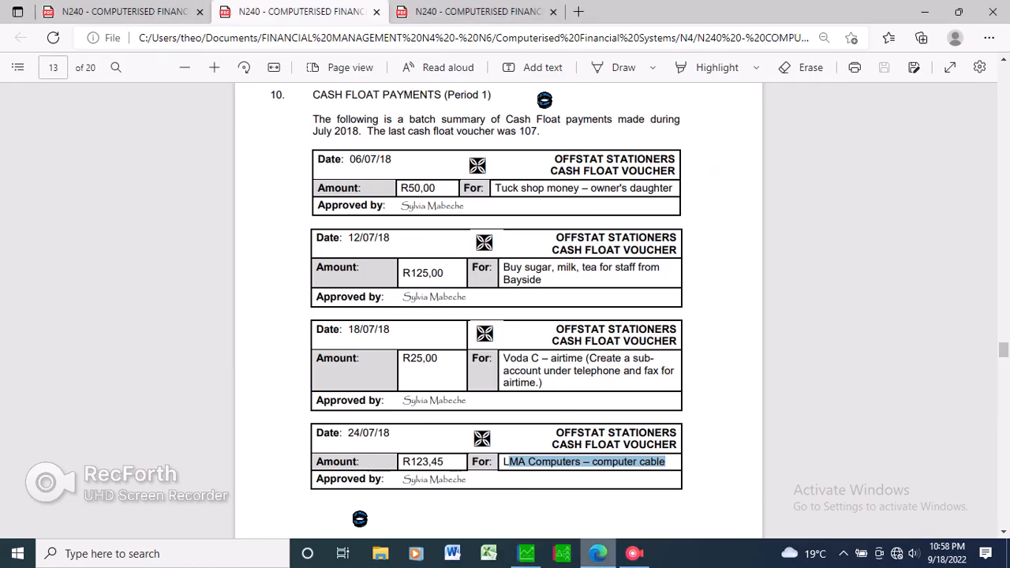
key("alt+Tab")
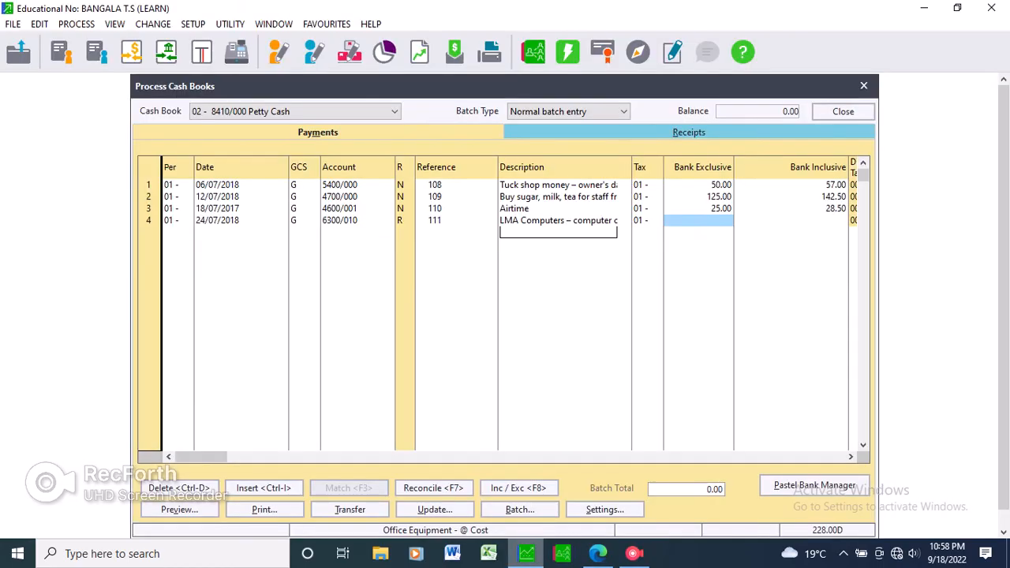
type("123.45")
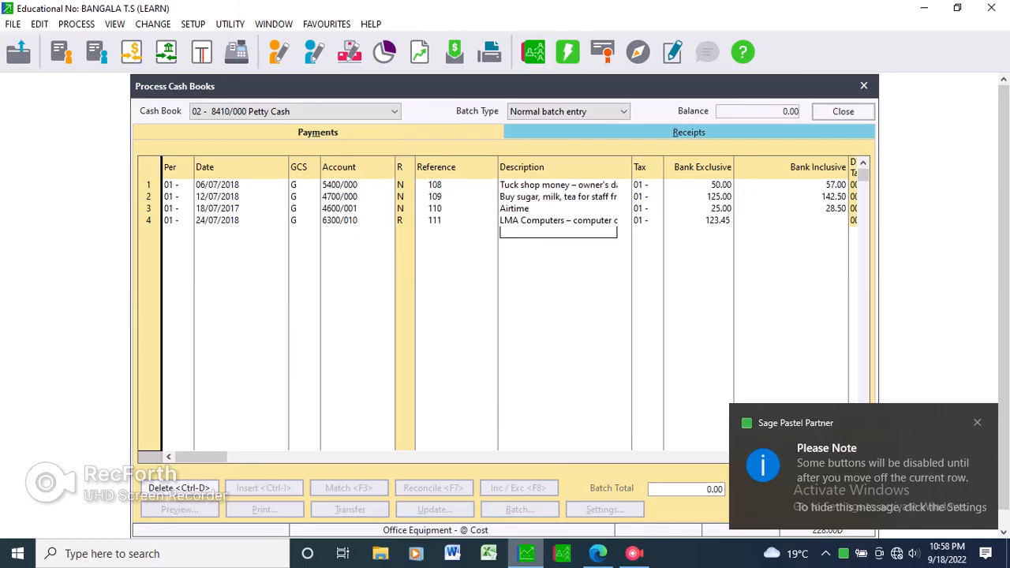
key("Return")
key("Return")
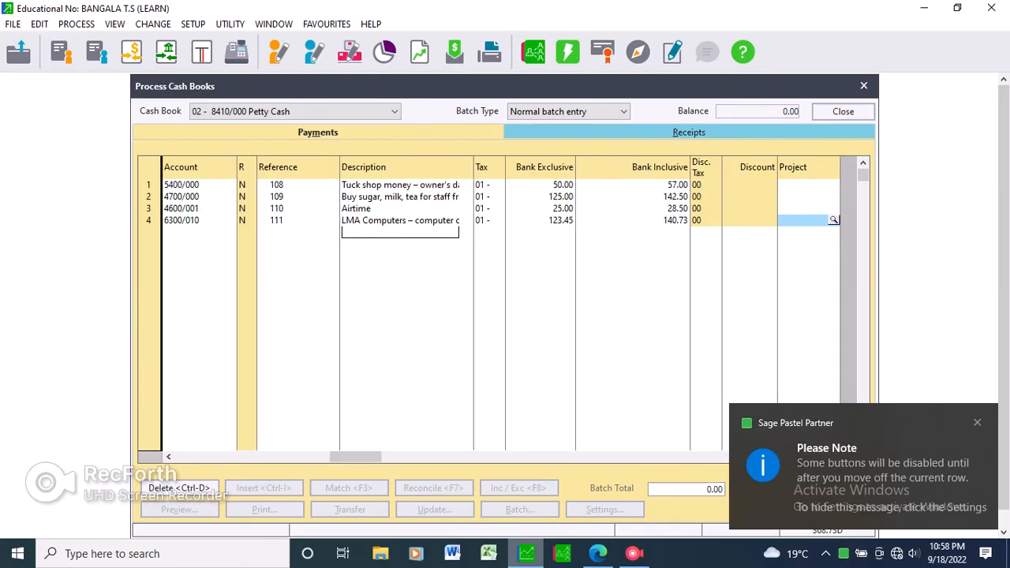
key("Return")
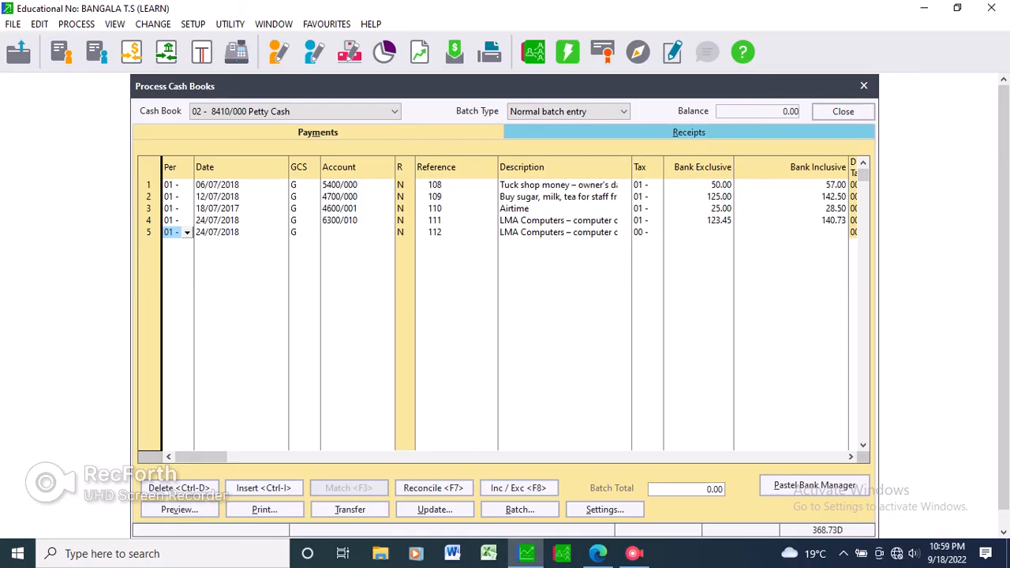
left_click(559, 220)
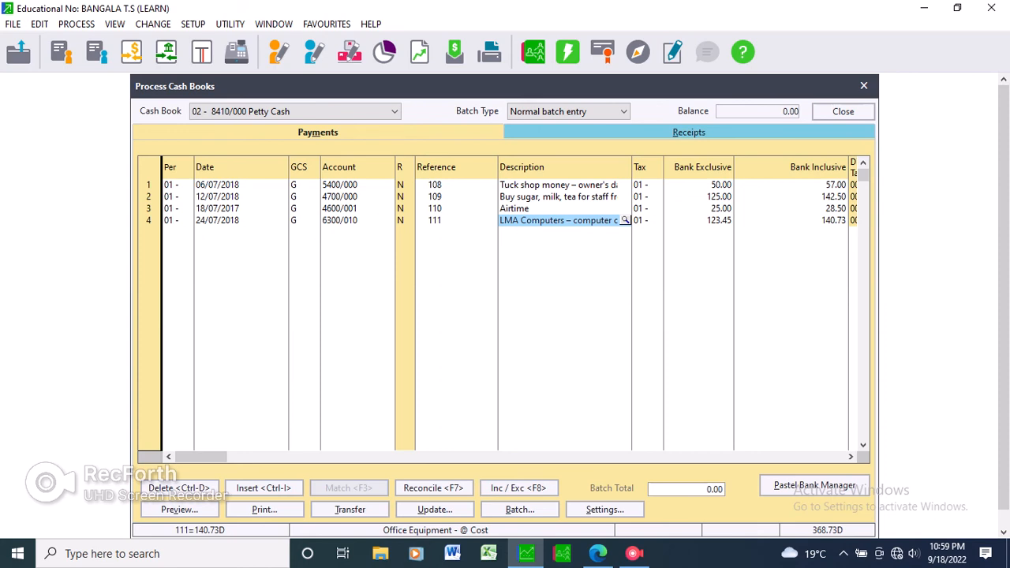
Consult the exam paper's printout list for the Cash Float Payments Journal, and start printing the petty cash payments batch with contras.
key("alt+Tab")
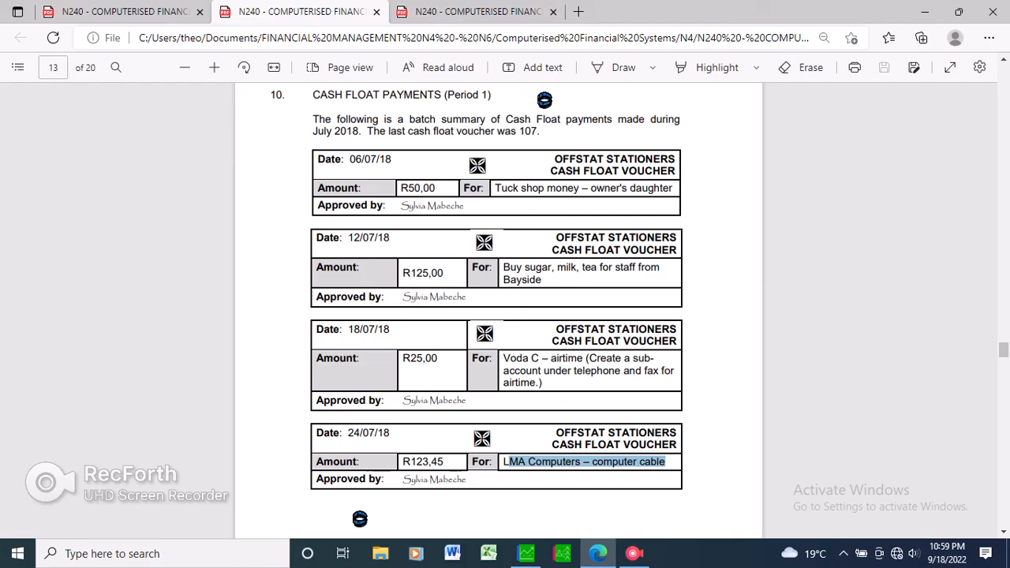
left_click(478, 11)
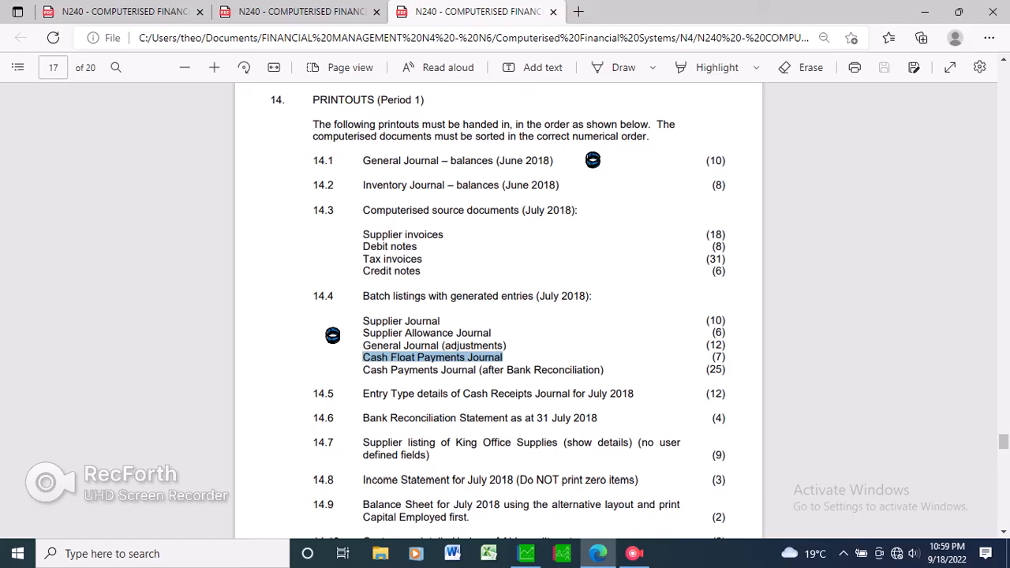
key("alt+Tab")
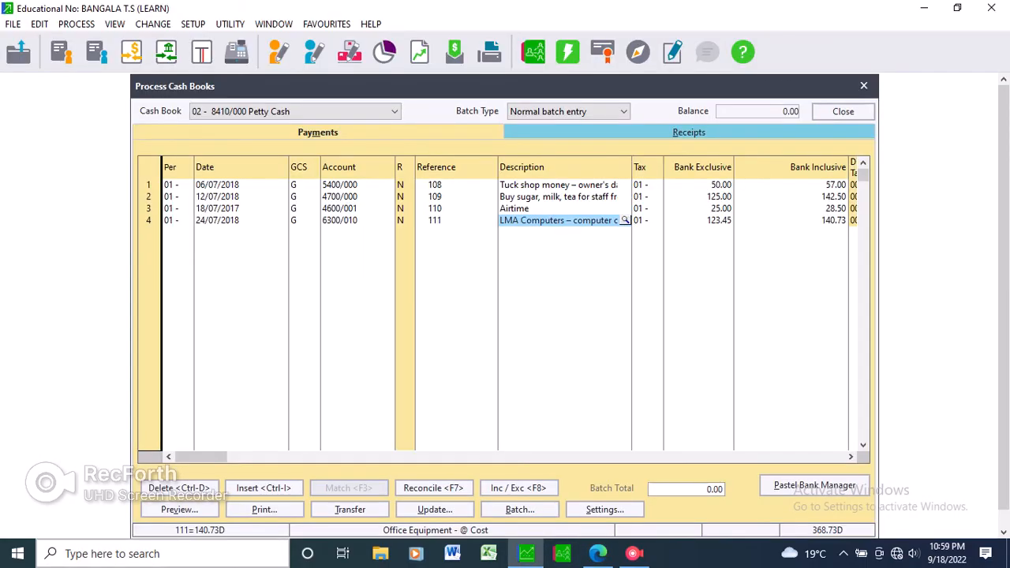
key("alt+p")
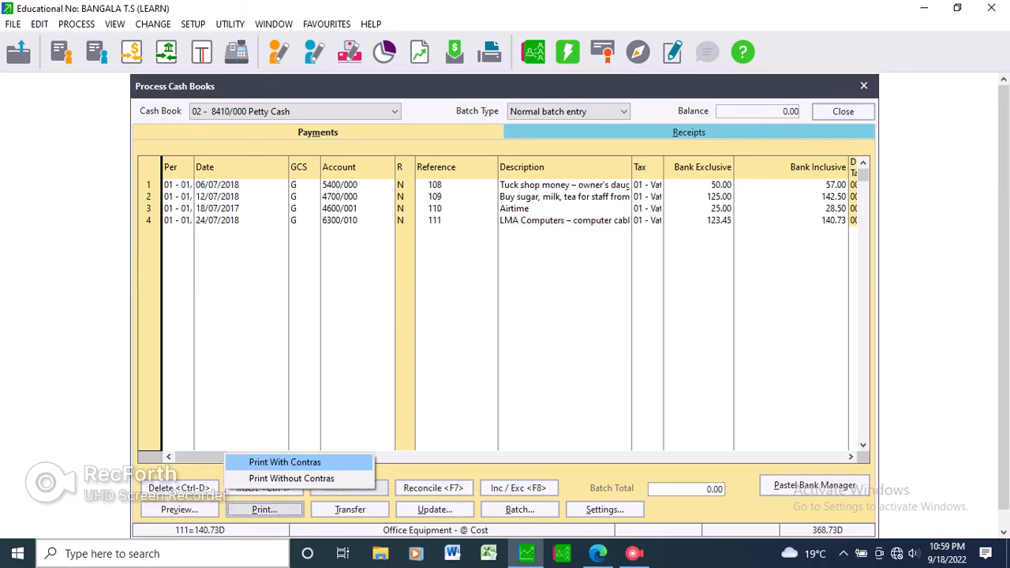
key("Return")
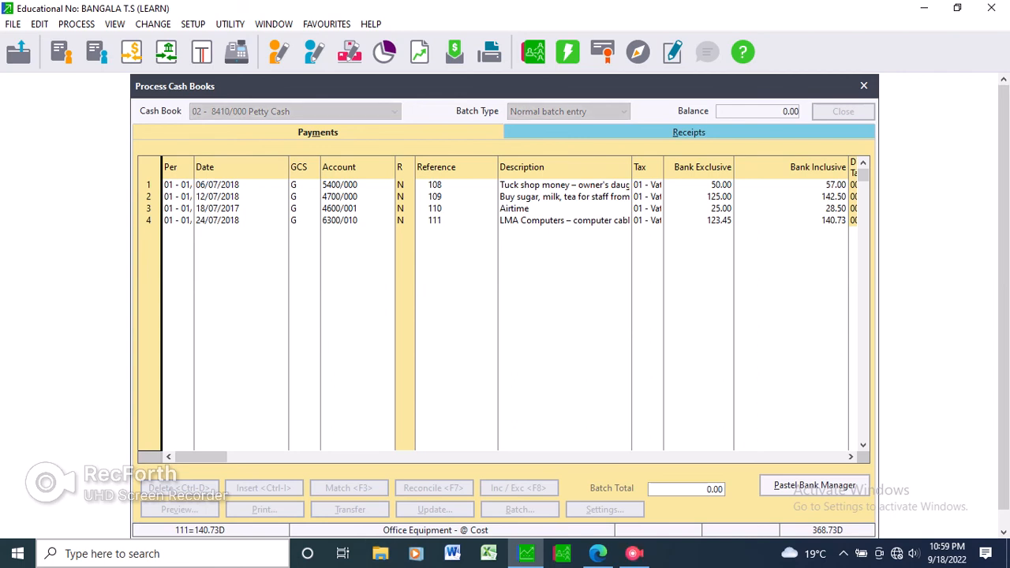
Open the cash float PDF from the Desktop in File Explorer, review its payments batch listing and close it.
key("super+e")
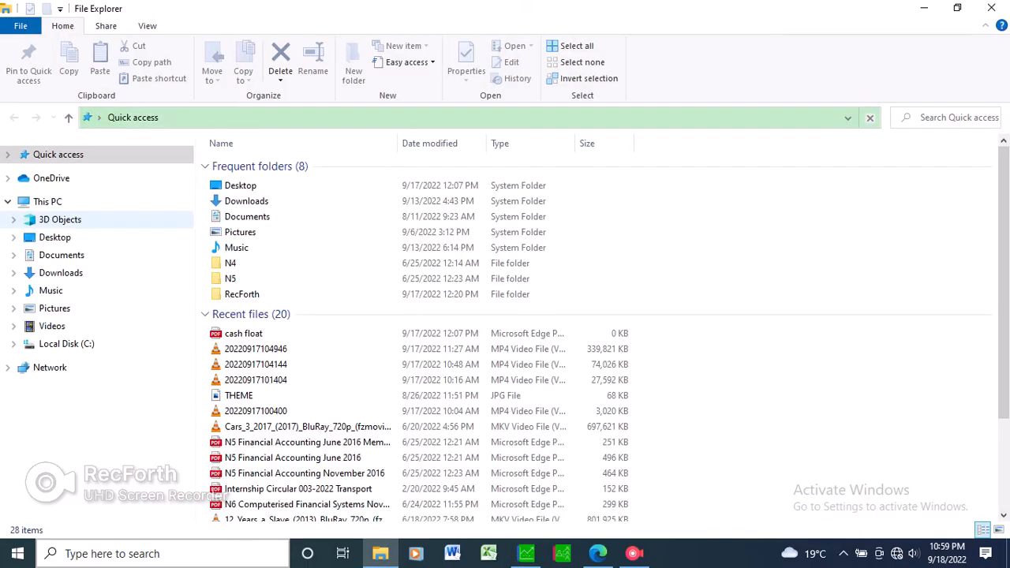
left_click(55, 238)
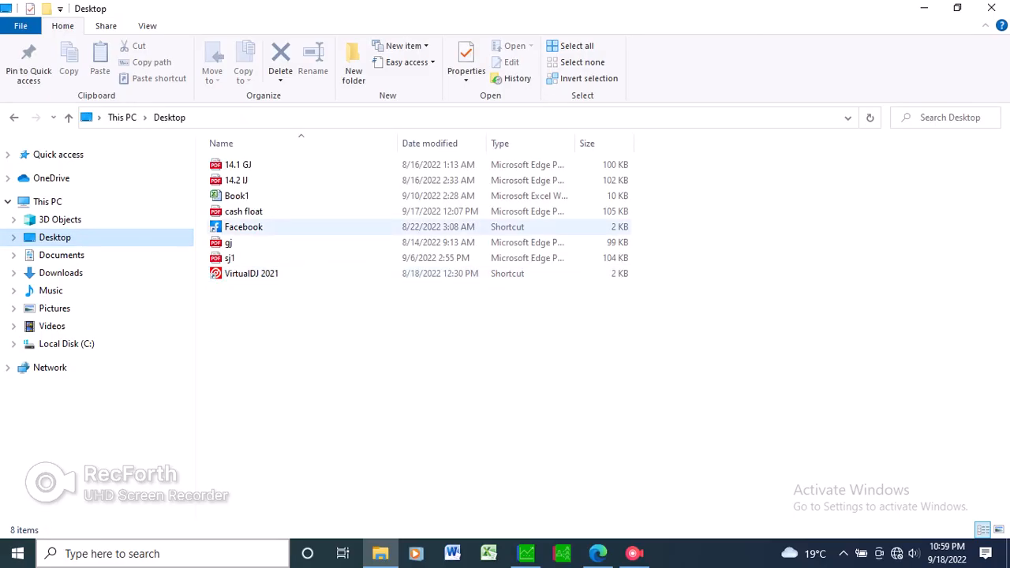
left_click(244, 212)
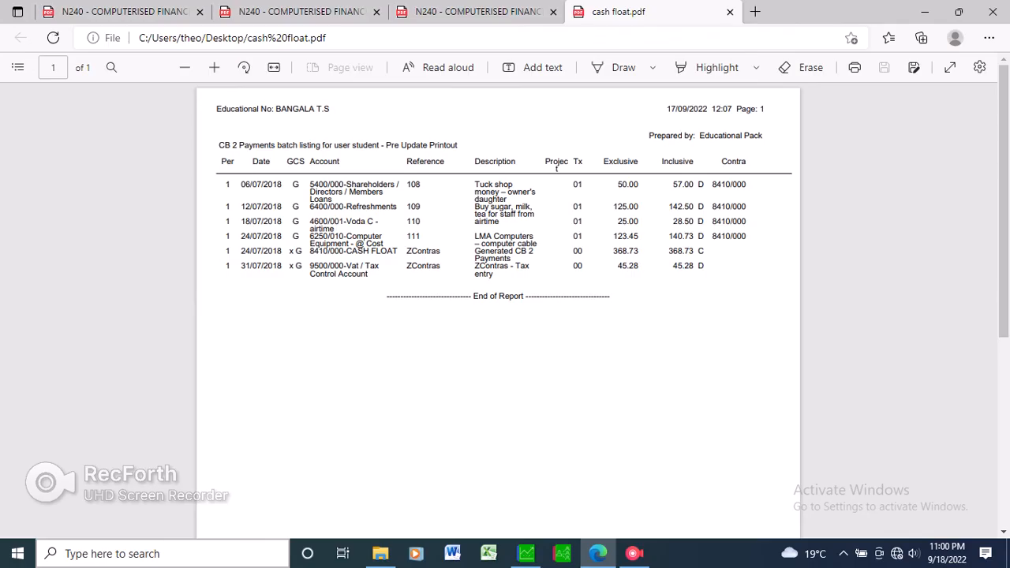
key("ctrl+w")
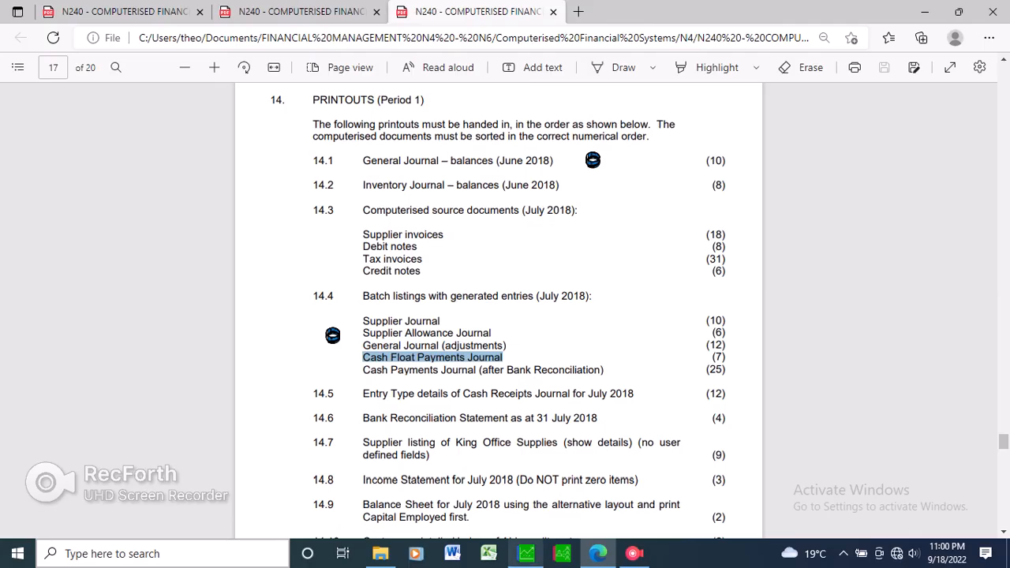
Return to Sage Pastel, accept Microsoft Print to PDF for the listing, and update the payments batch without backup or printing before closing the cash book.
left_click(526, 553)
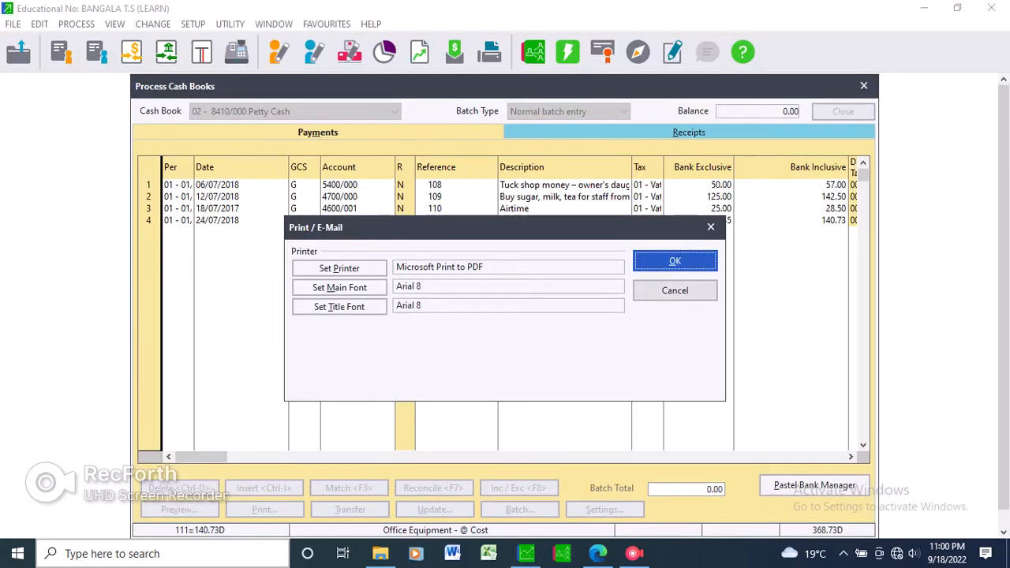
key("Return")
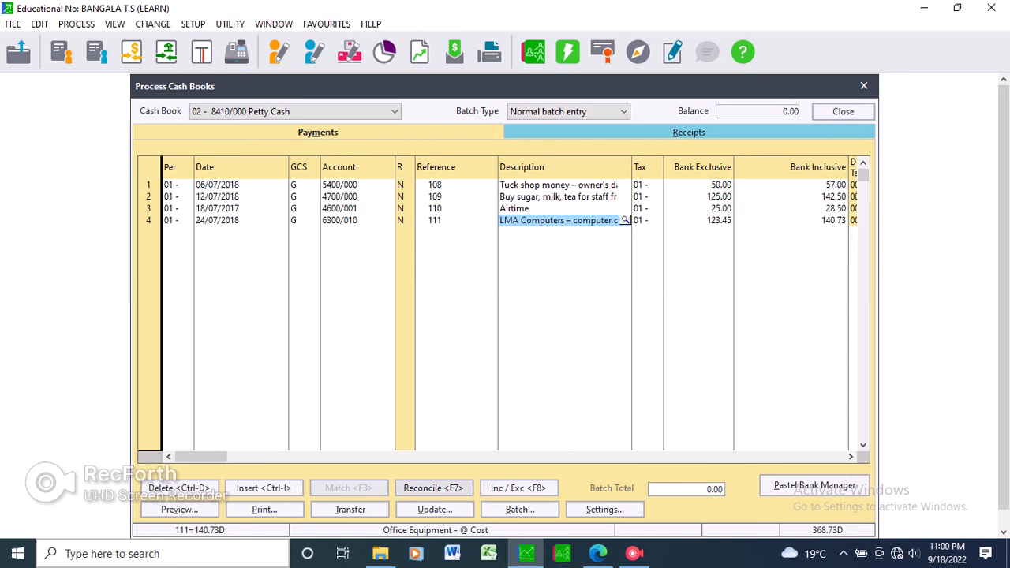
left_click(435, 510)
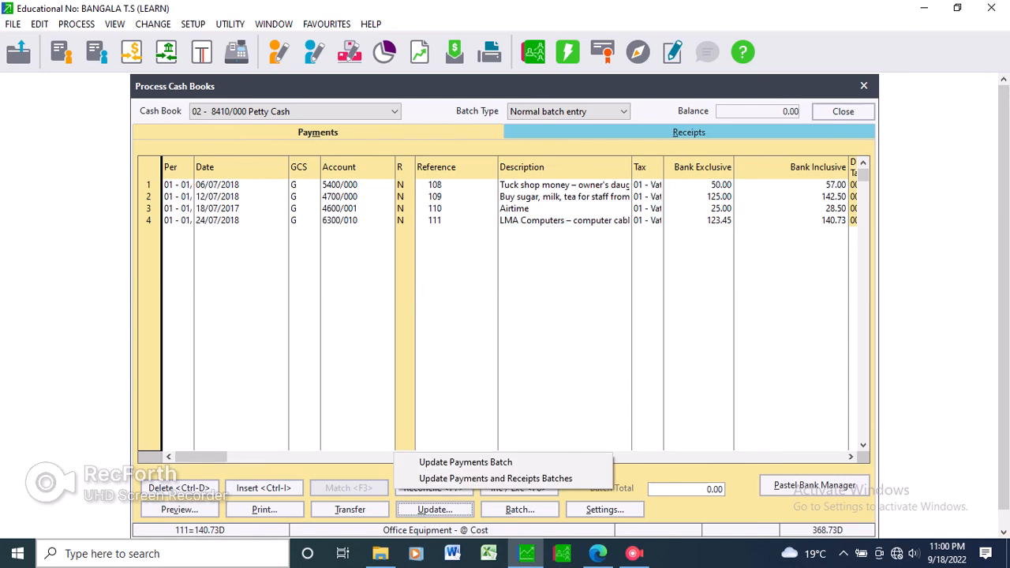
left_click(466, 463)
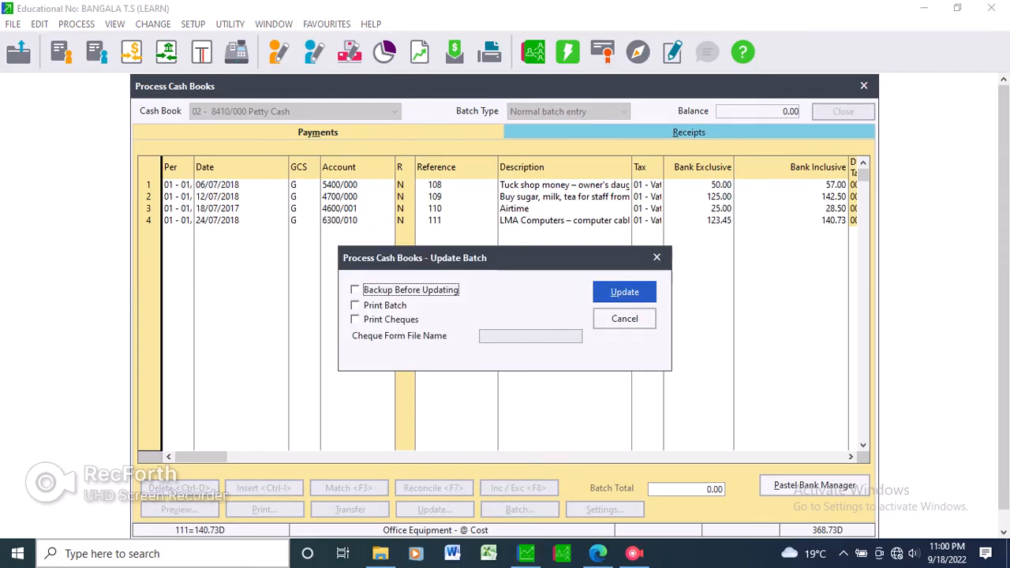
key("Return")
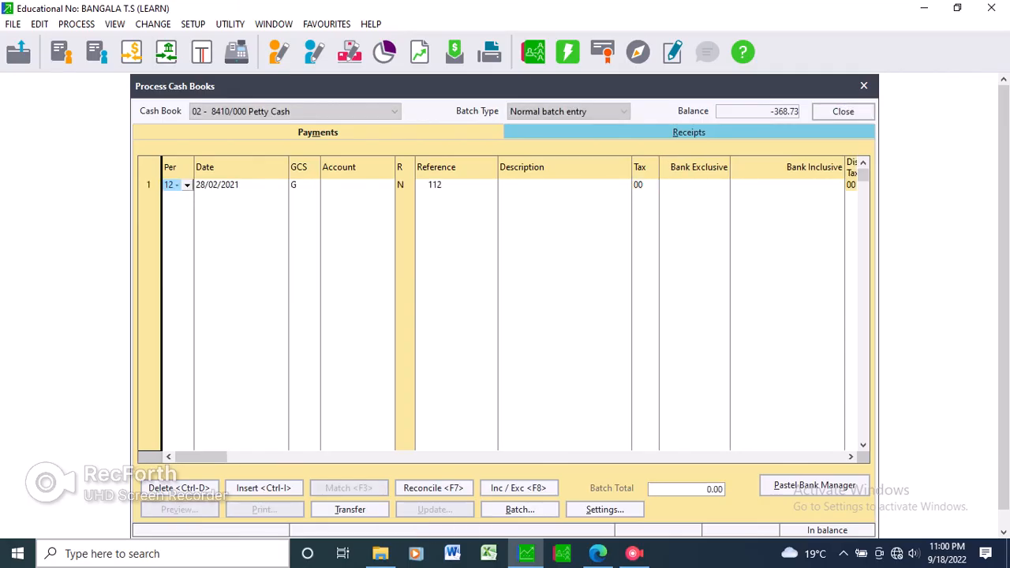
left_click(843, 112)
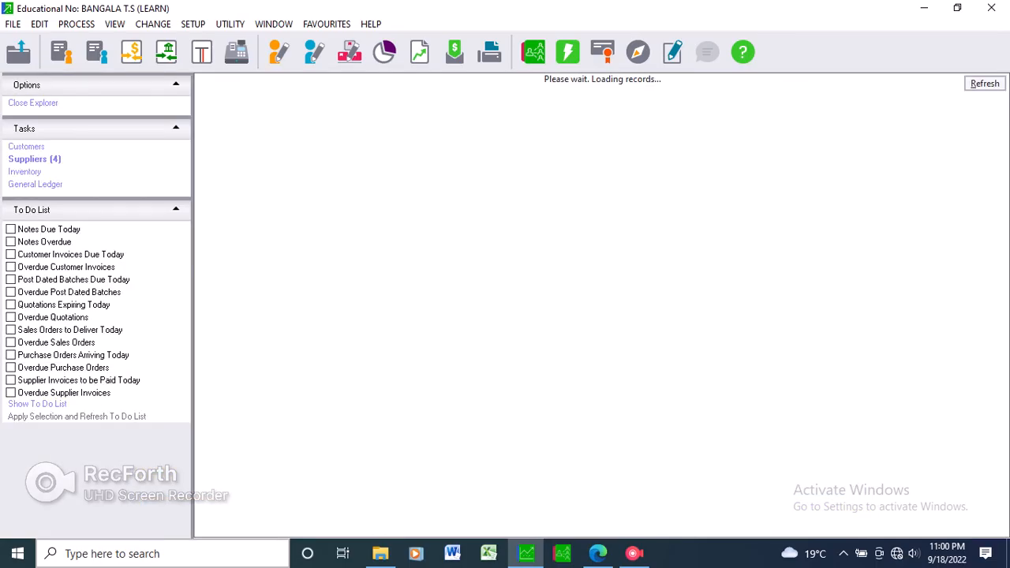
Request the general ledger's Cash Book Details report and review the open batches.
left_click(115, 24)
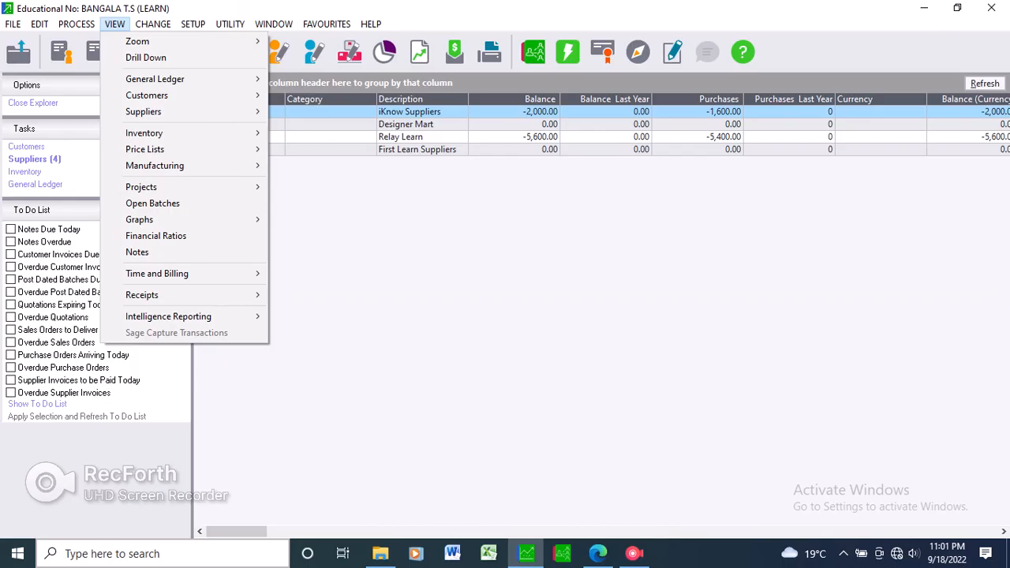
mouse_move(155, 79)
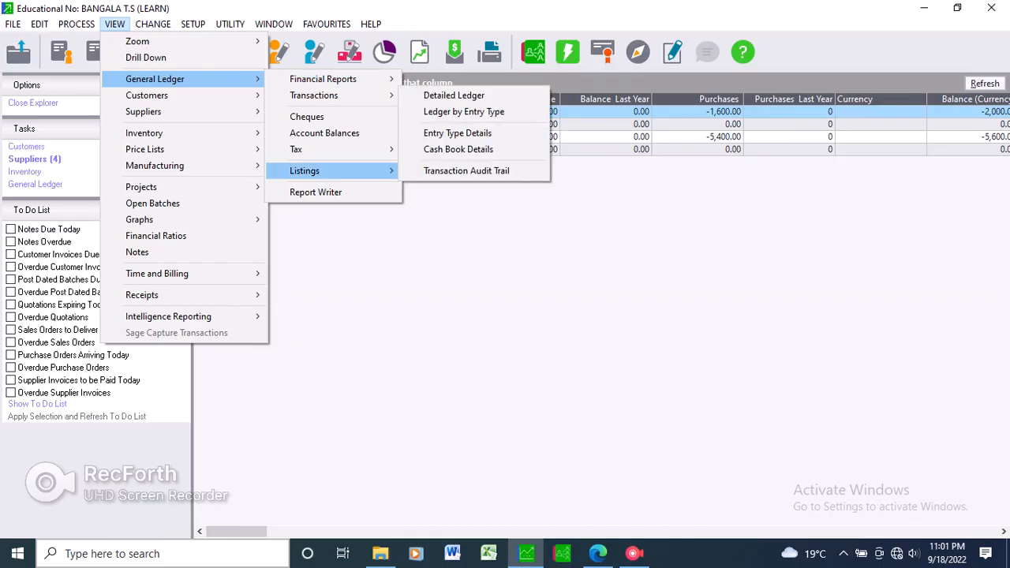
mouse_move(313, 95)
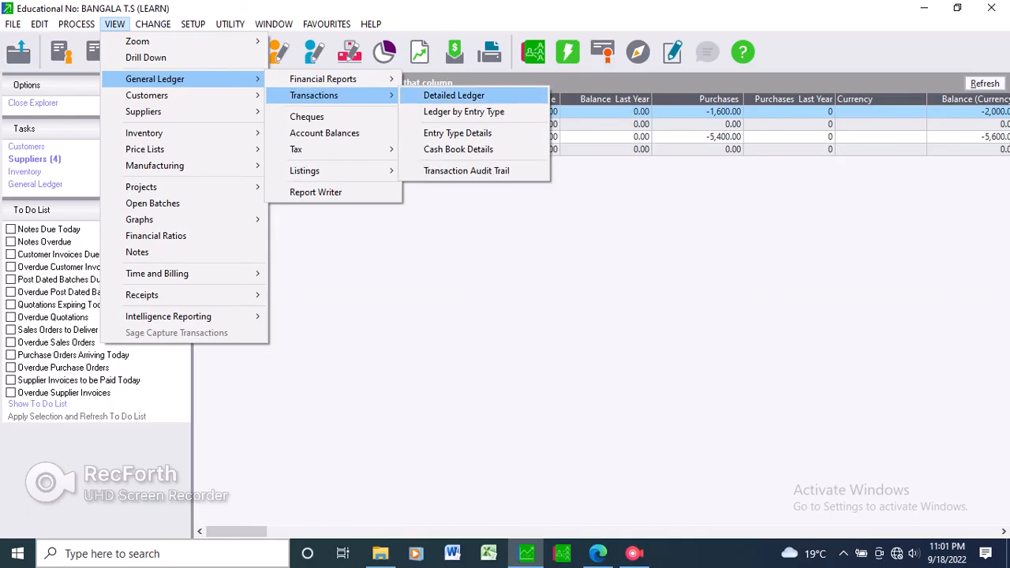
left_click(458, 149)
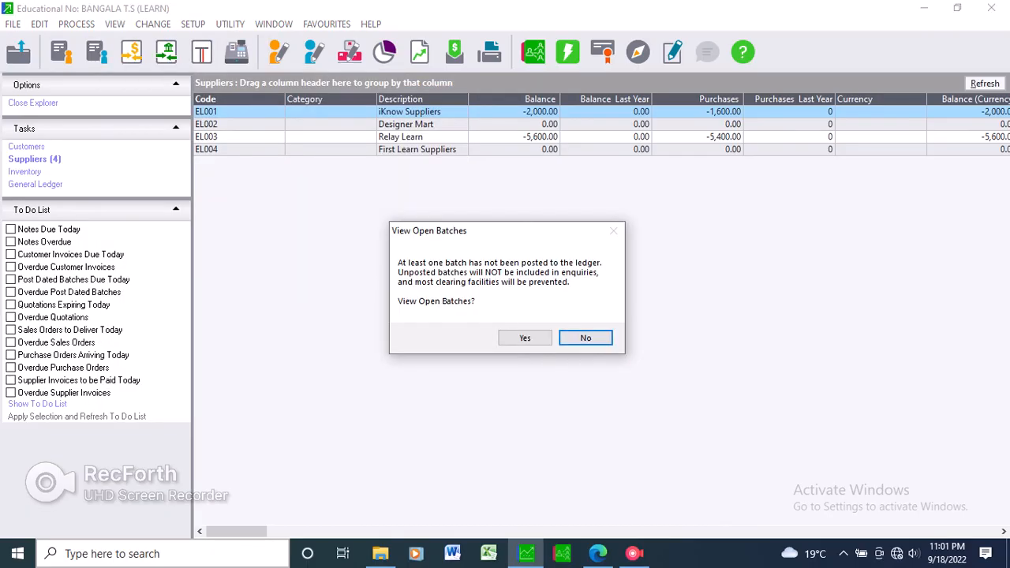
left_click(525, 338)
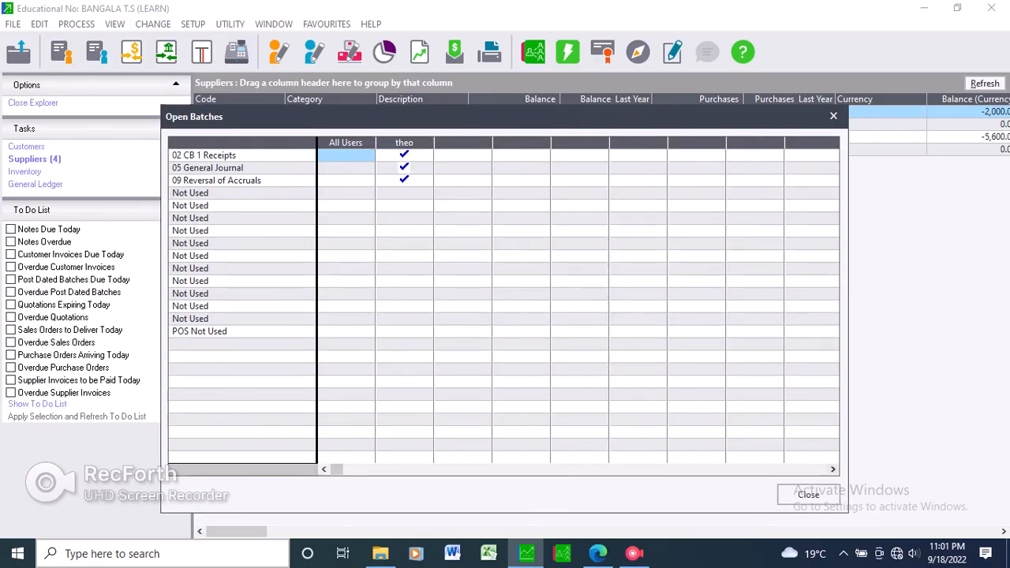
key("Escape")
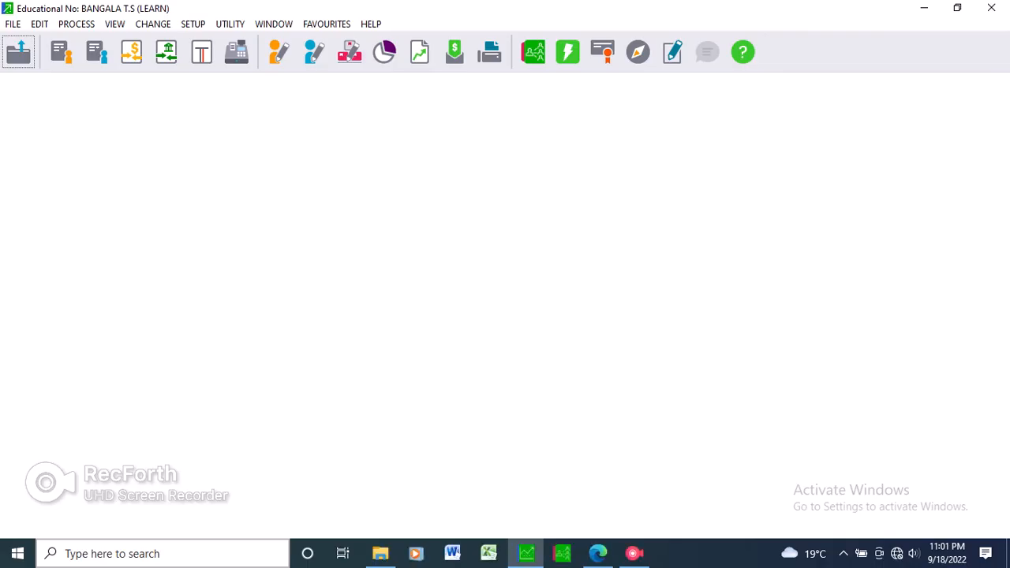
View the Cash Book Details report on screen for 02 - 8410/000 Petty Cash, covering periods 01 to 12, and close it.
left_click(514, 271)
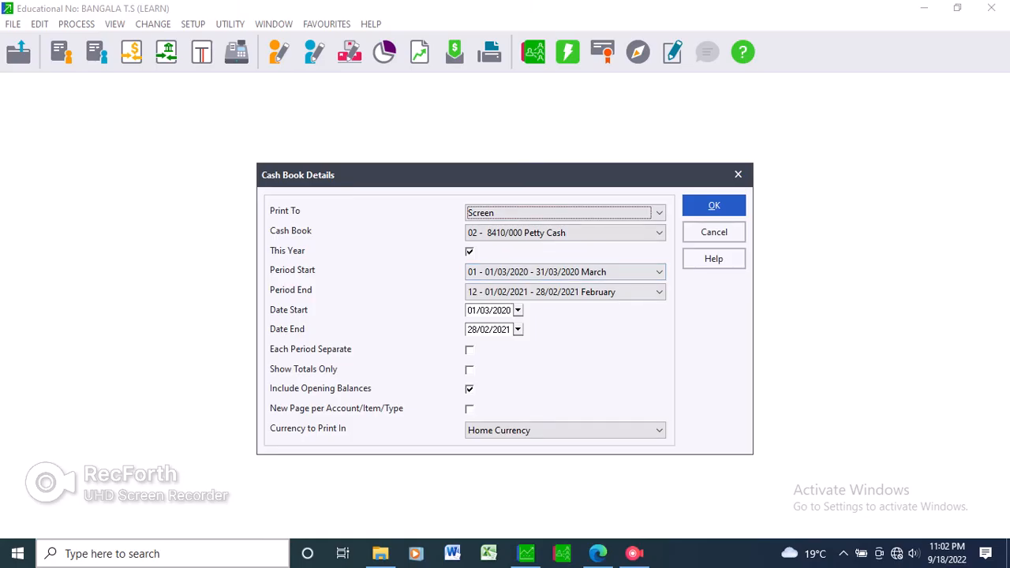
left_click(715, 206)
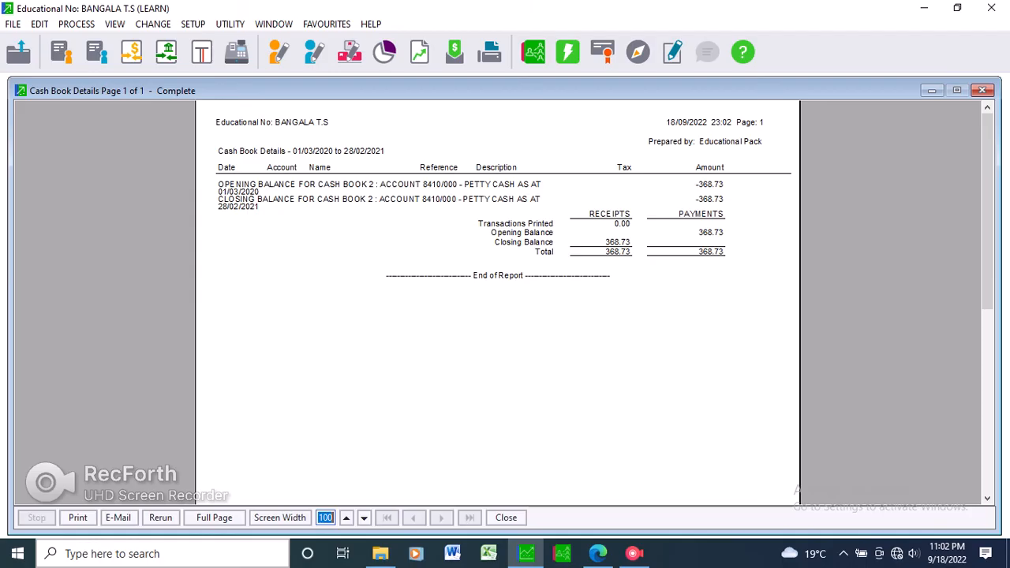
left_click(983, 90)
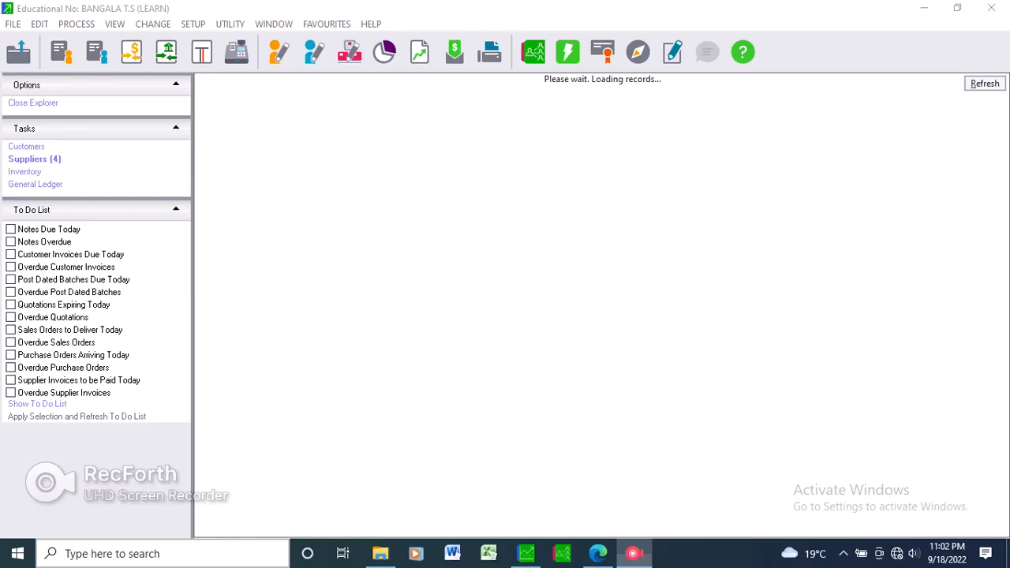
left_click(633, 553)
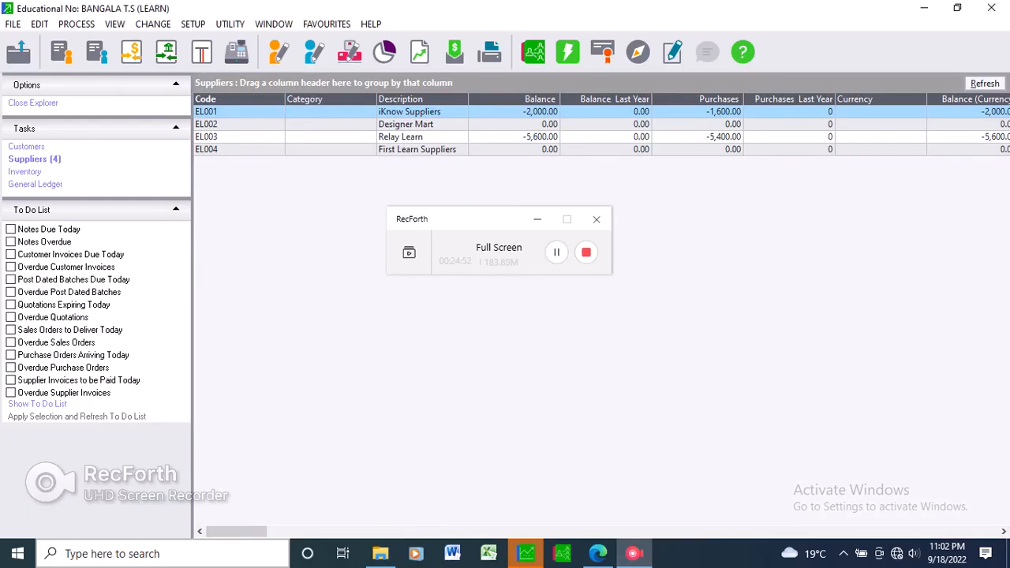